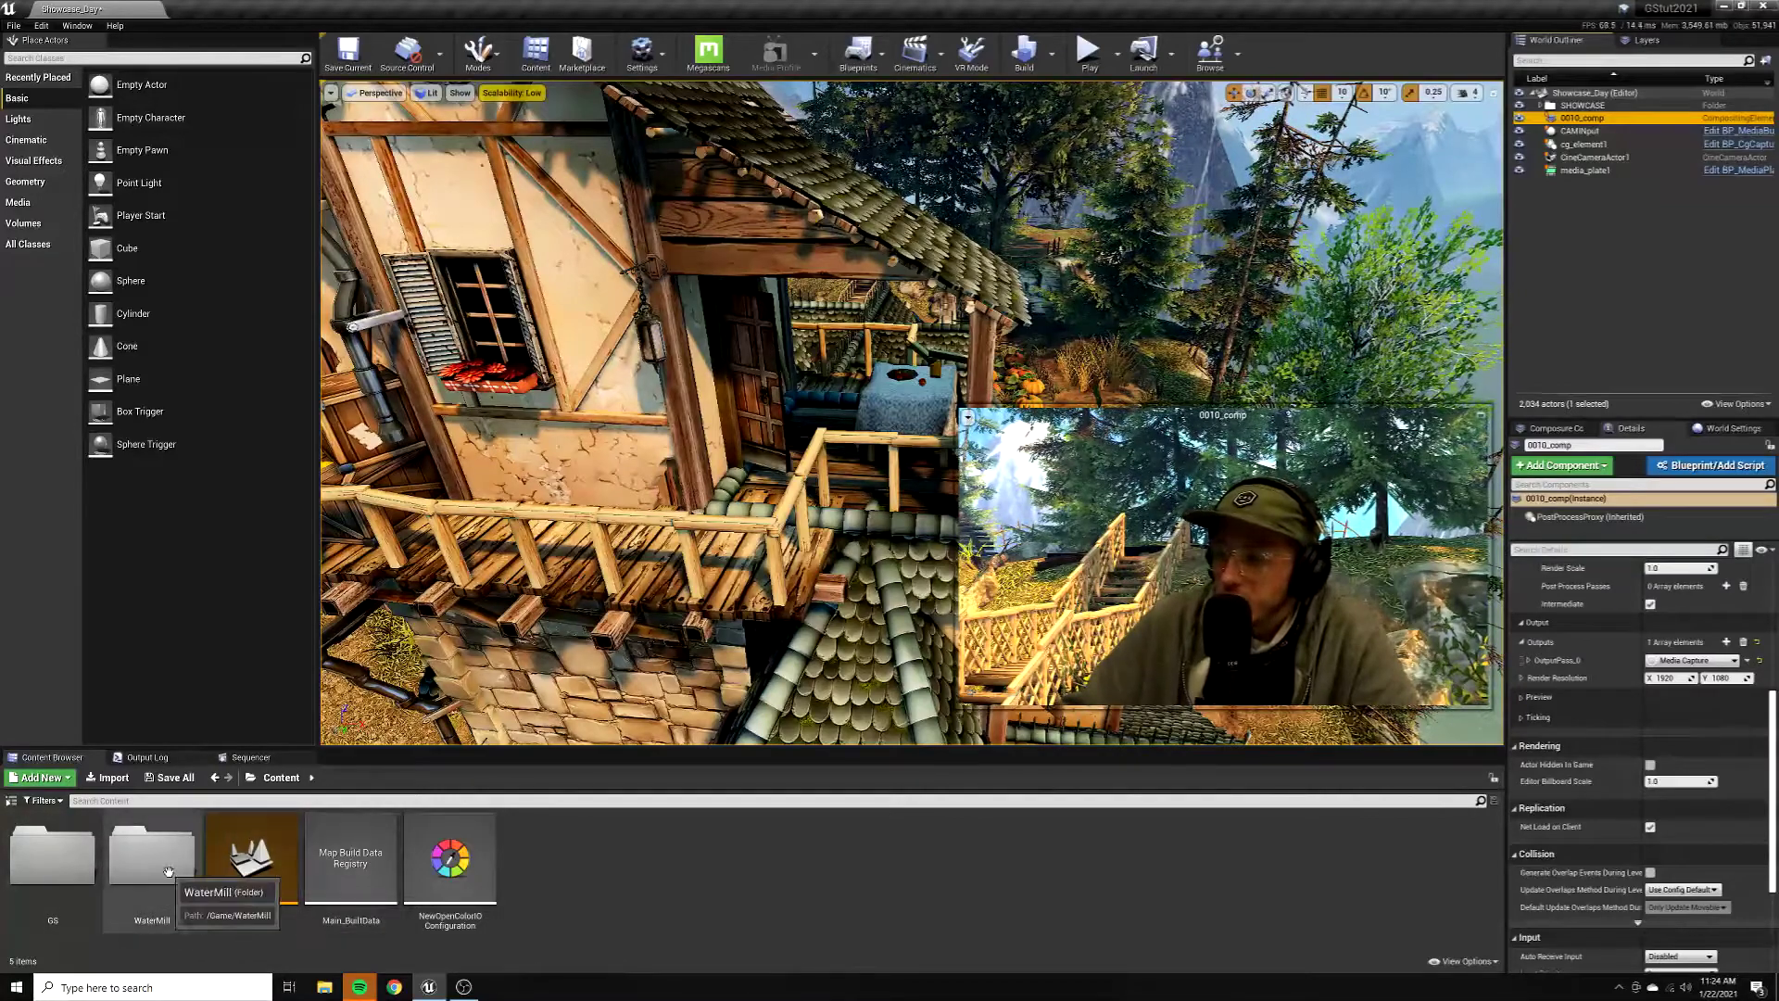
# Open the WaterMill folder, inspect cg_element1, and focus the view on CineCameraActor1.
pyautogui.doubleClick(146, 847)
pyautogui.moveTo(805, 496); pyautogui.dragTo(647, 674, button='right')
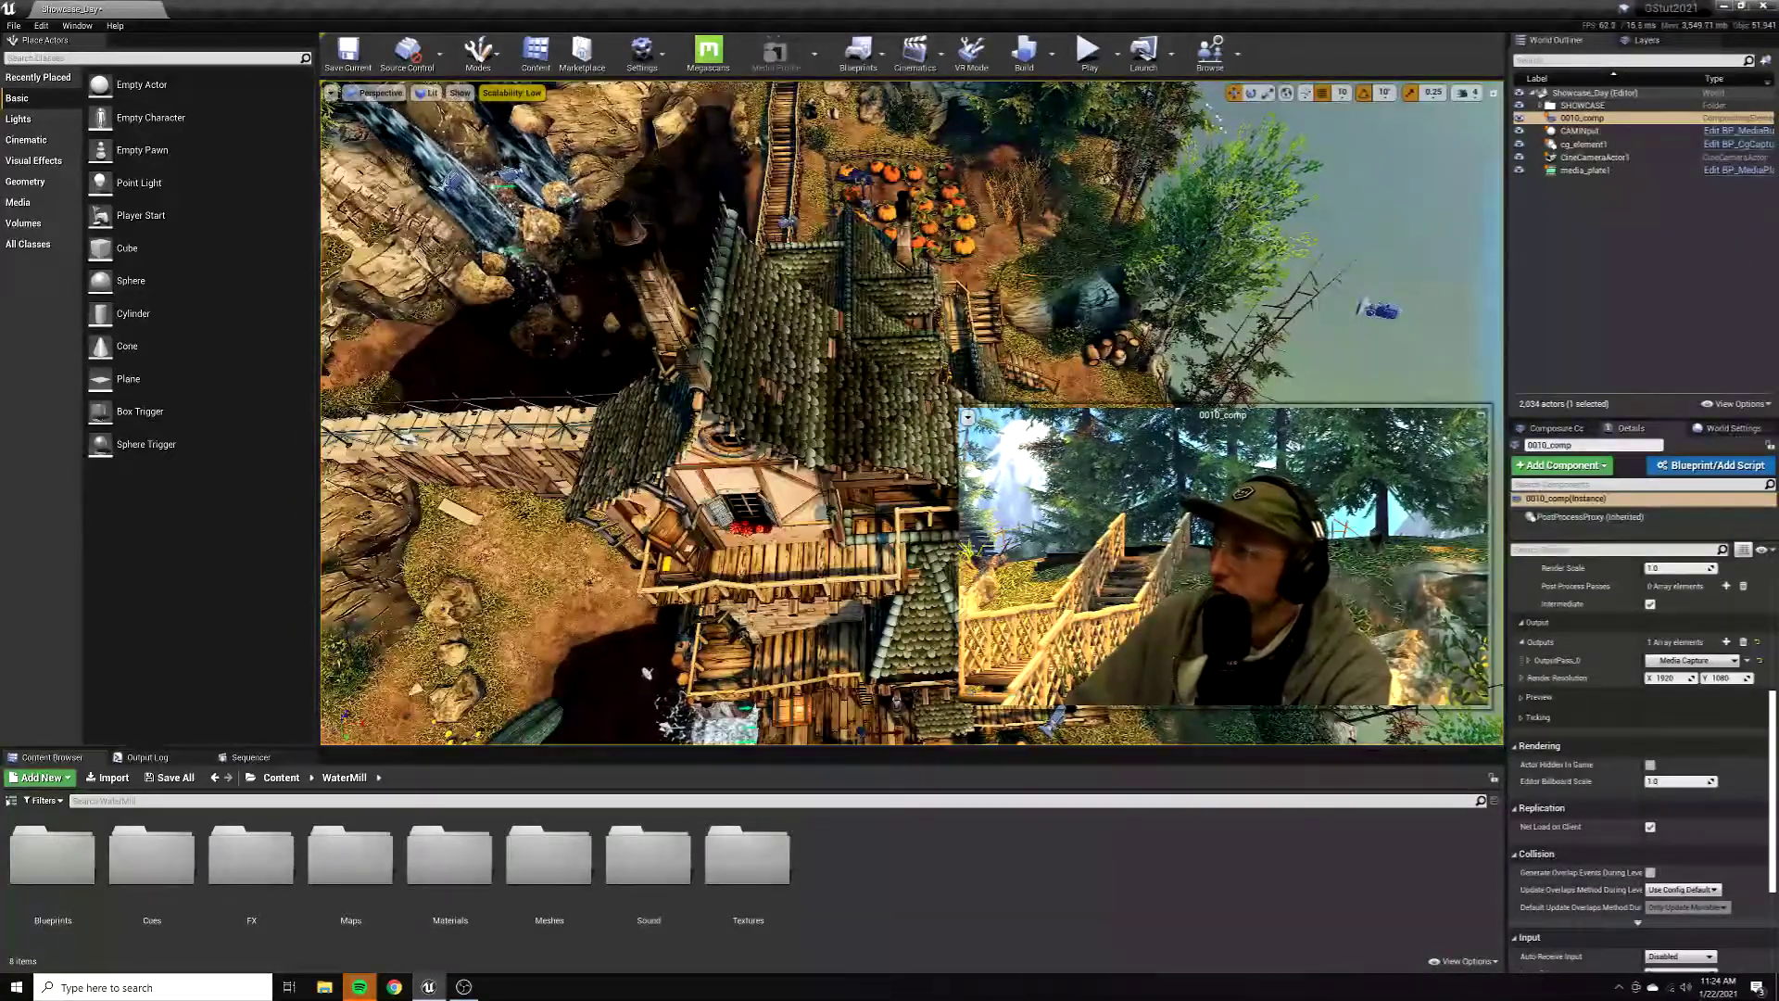
pyautogui.click(1606, 146)
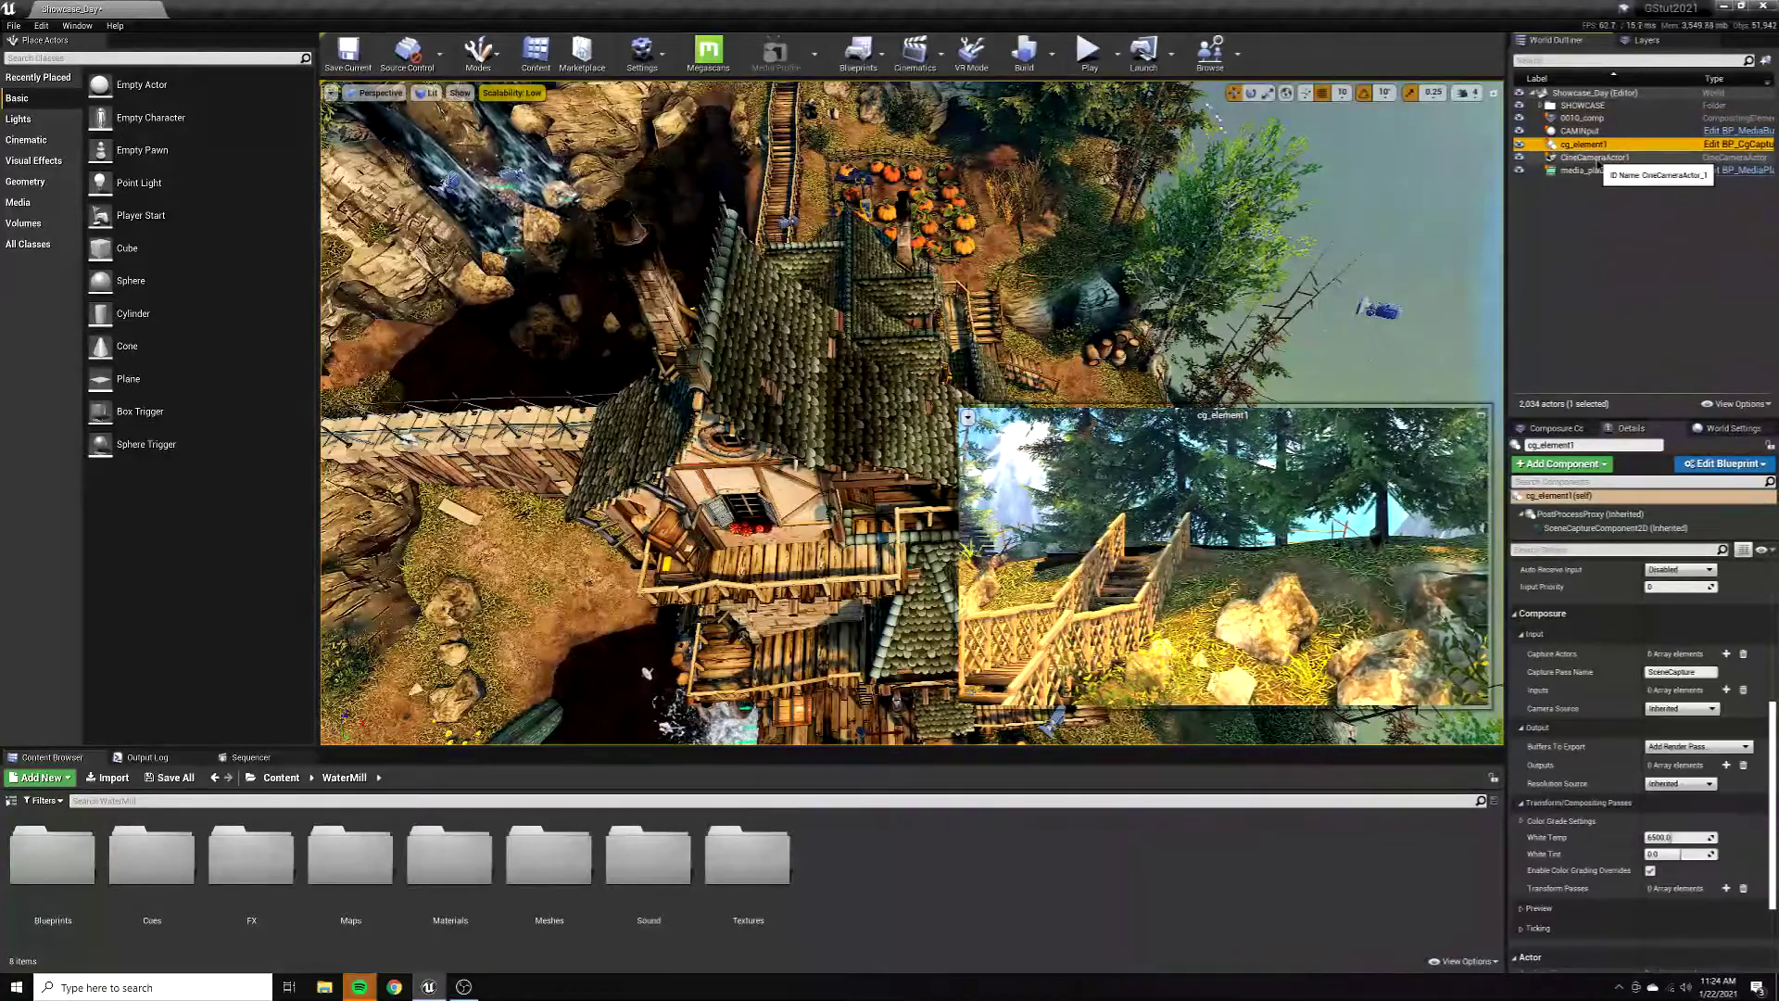
pyautogui.click(1596, 157)
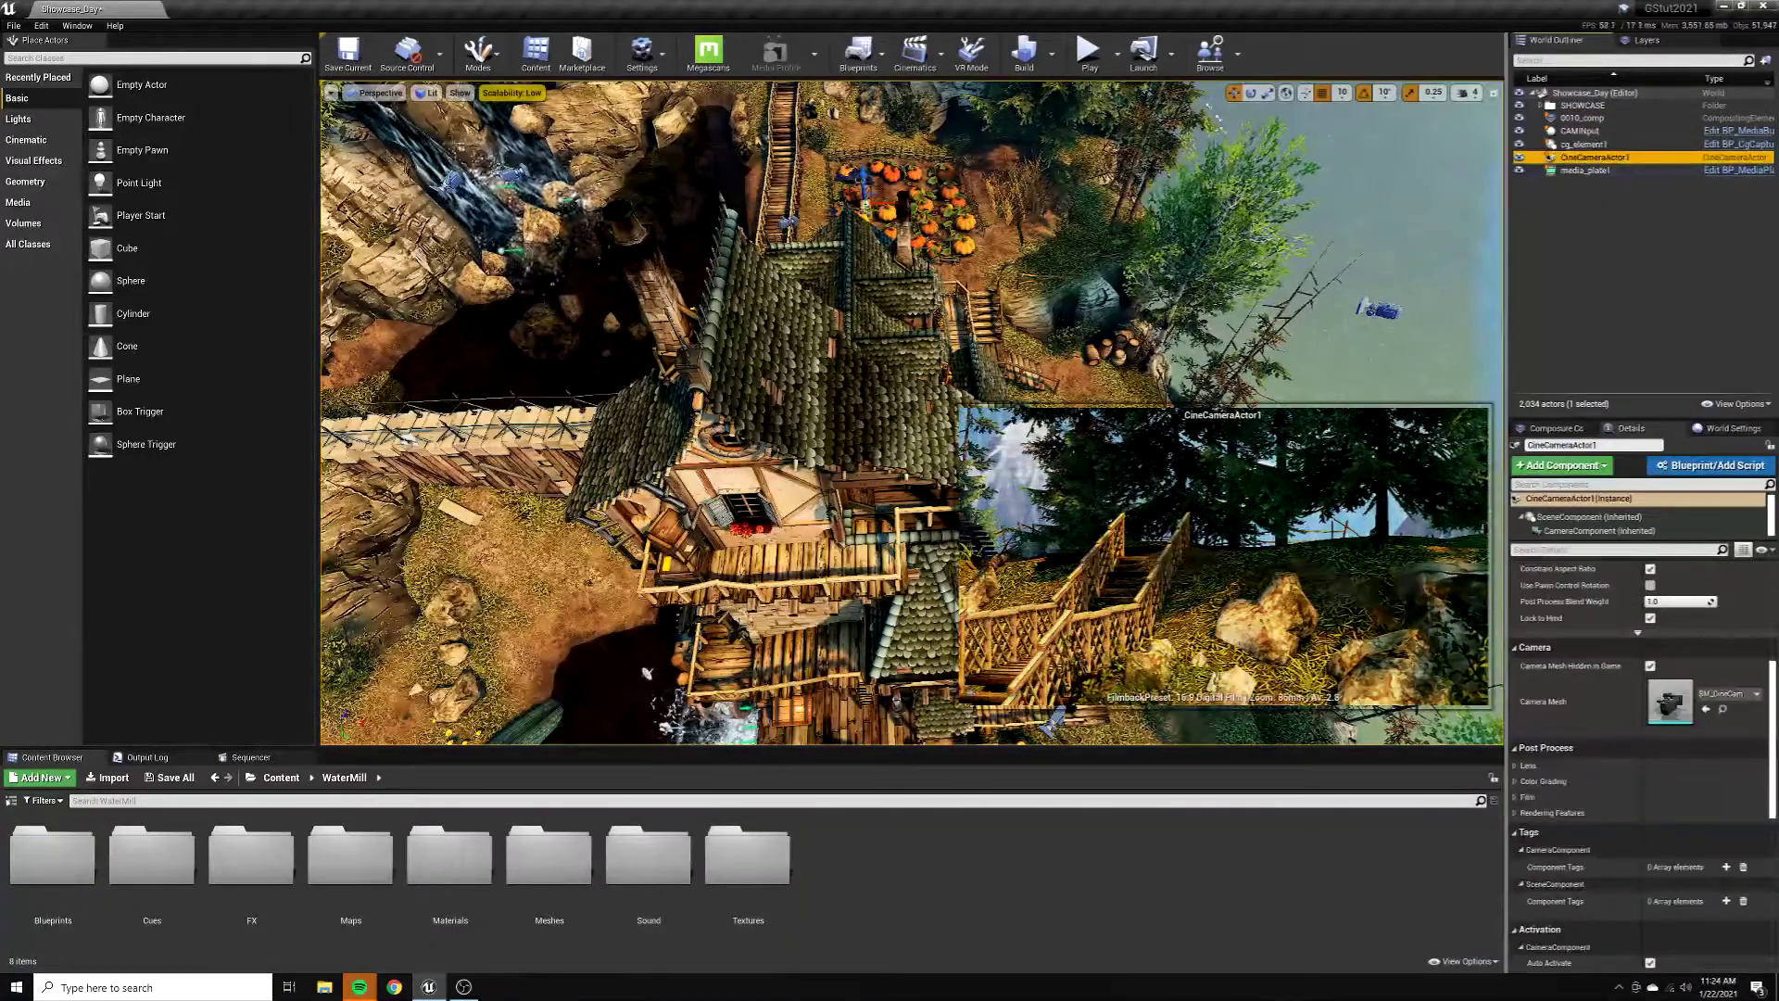
pyautogui.press('f')
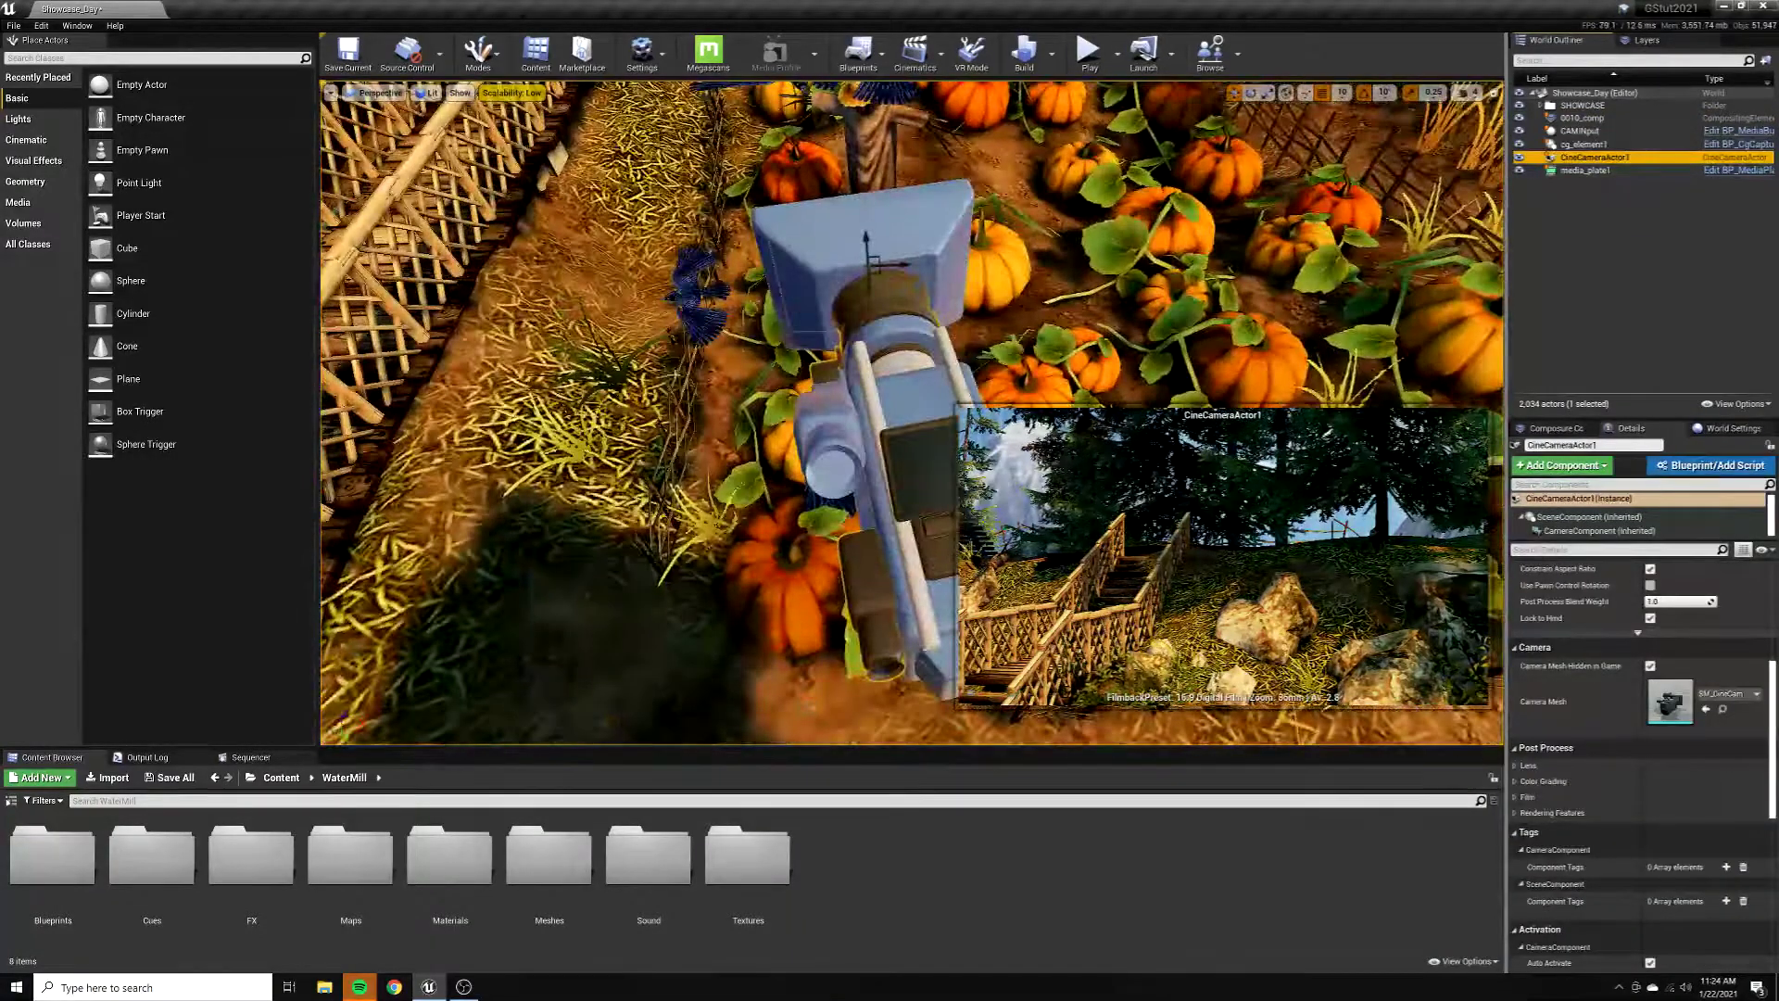
pyautogui.moveTo(646, 673); pyautogui.dragTo(793, 432, button='right')
# Recheck cg_element1, clear the selection, and go back to the Content root folder.
pyautogui.press('Escape')
pyautogui.click(1583, 143)
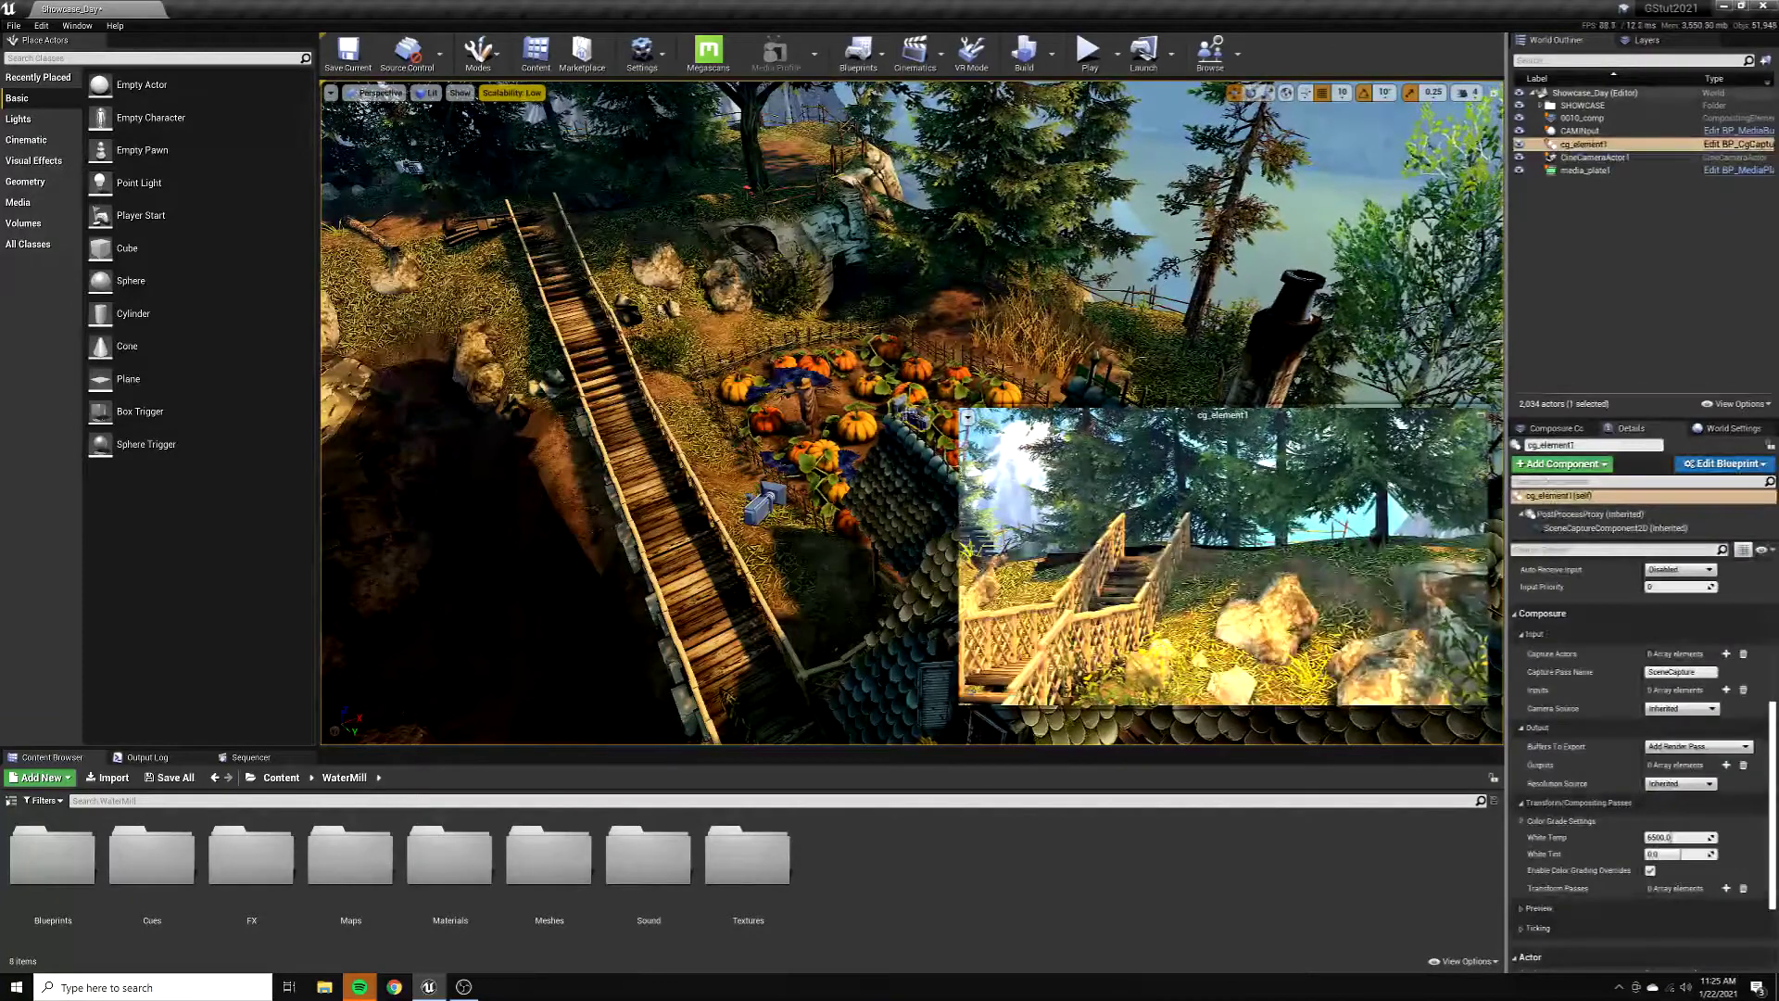
pyautogui.press('Escape')
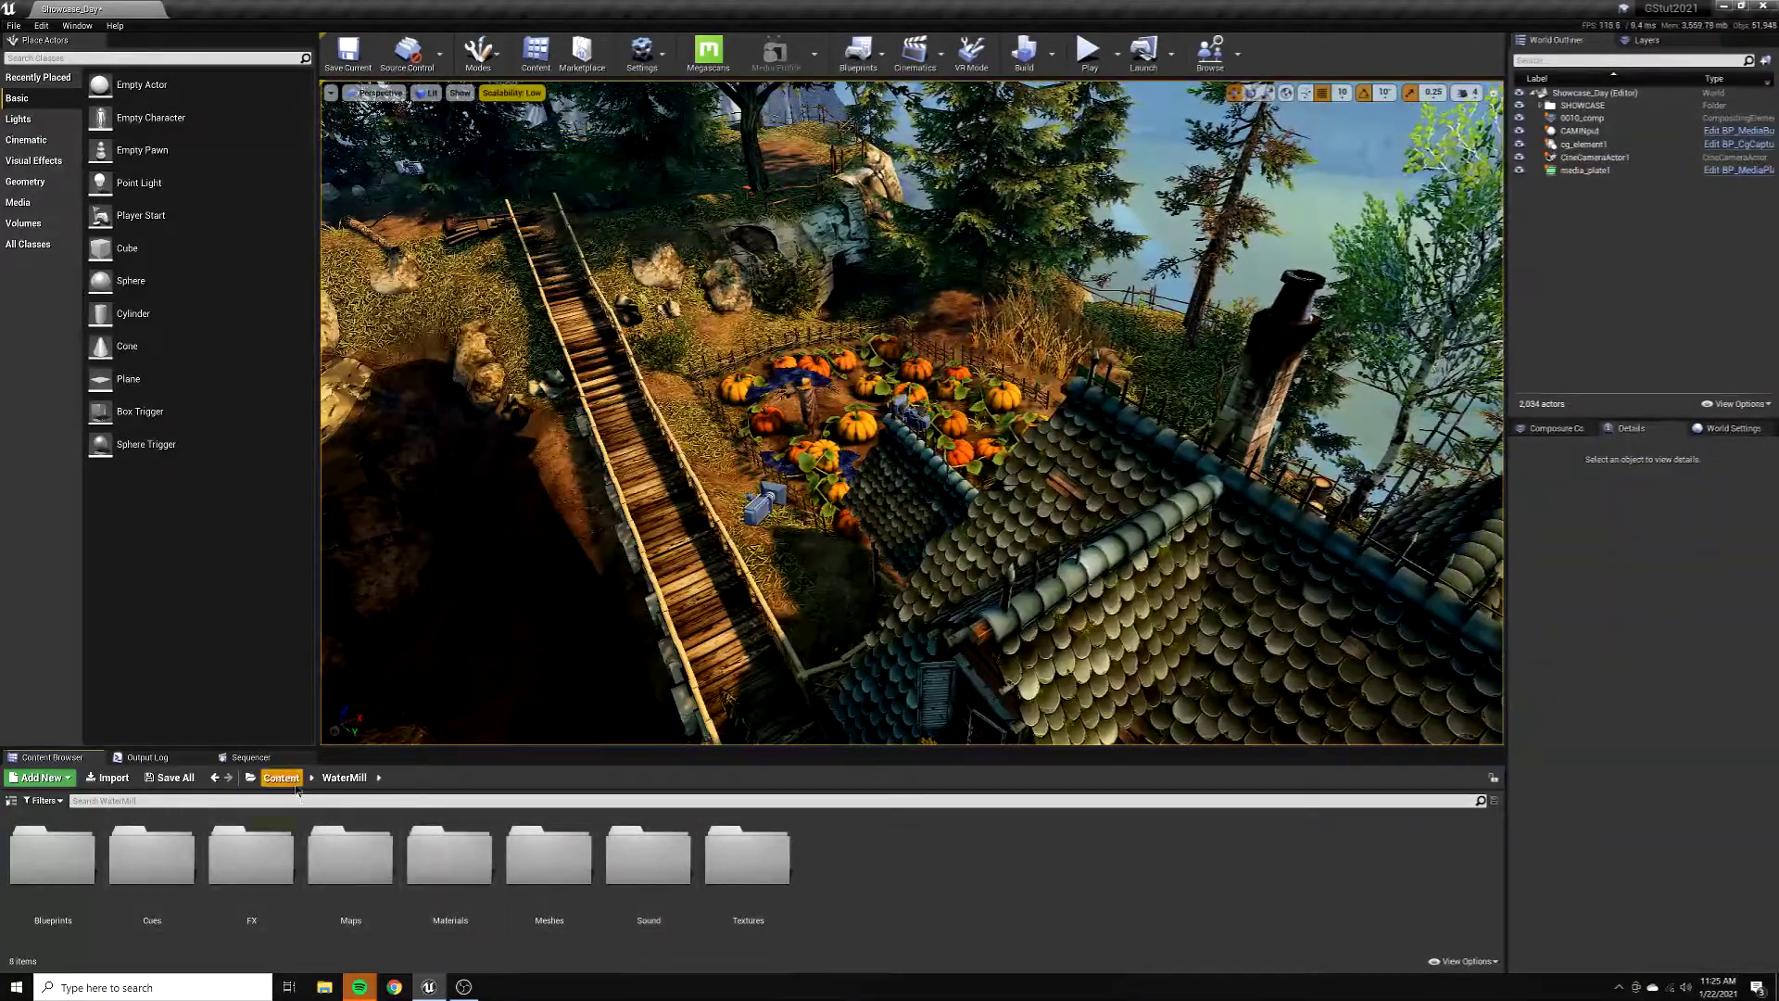
pyautogui.hotkey('alt', 'Left')
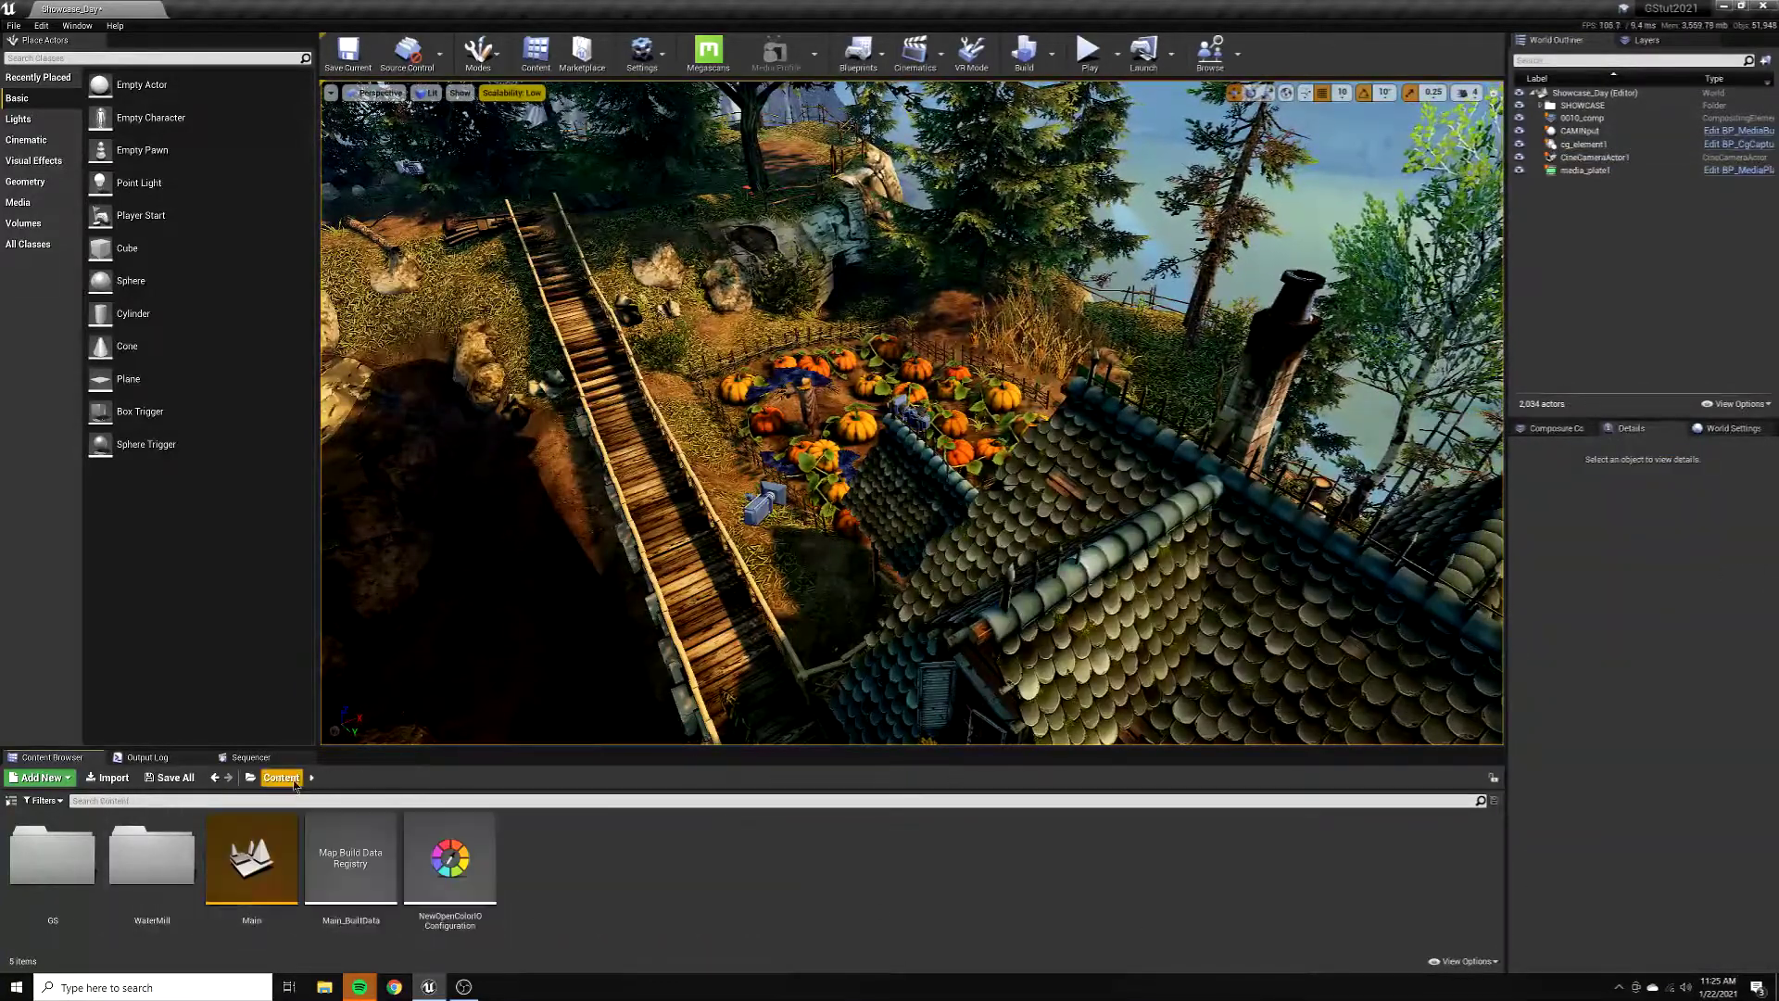
# Show 0010_comp beside the GS folder contents after checking the media_plate1 layer.
pyautogui.click(1585, 118)
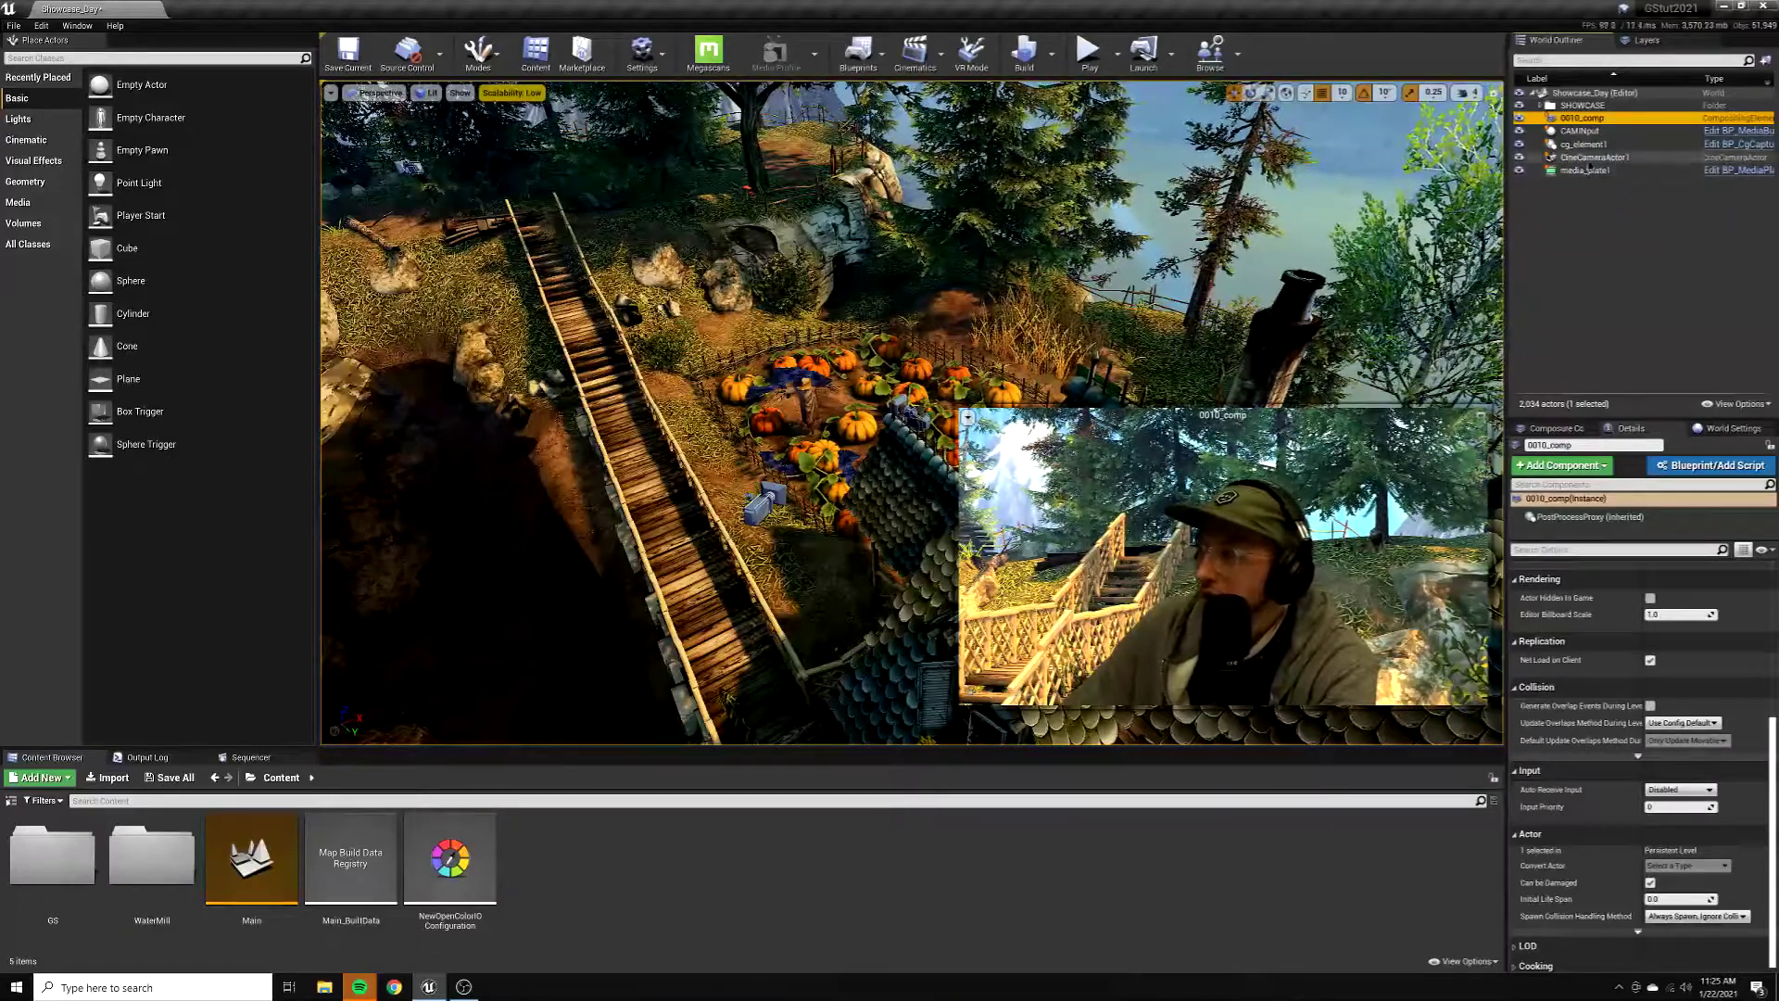
pyautogui.doubleClick(53, 857)
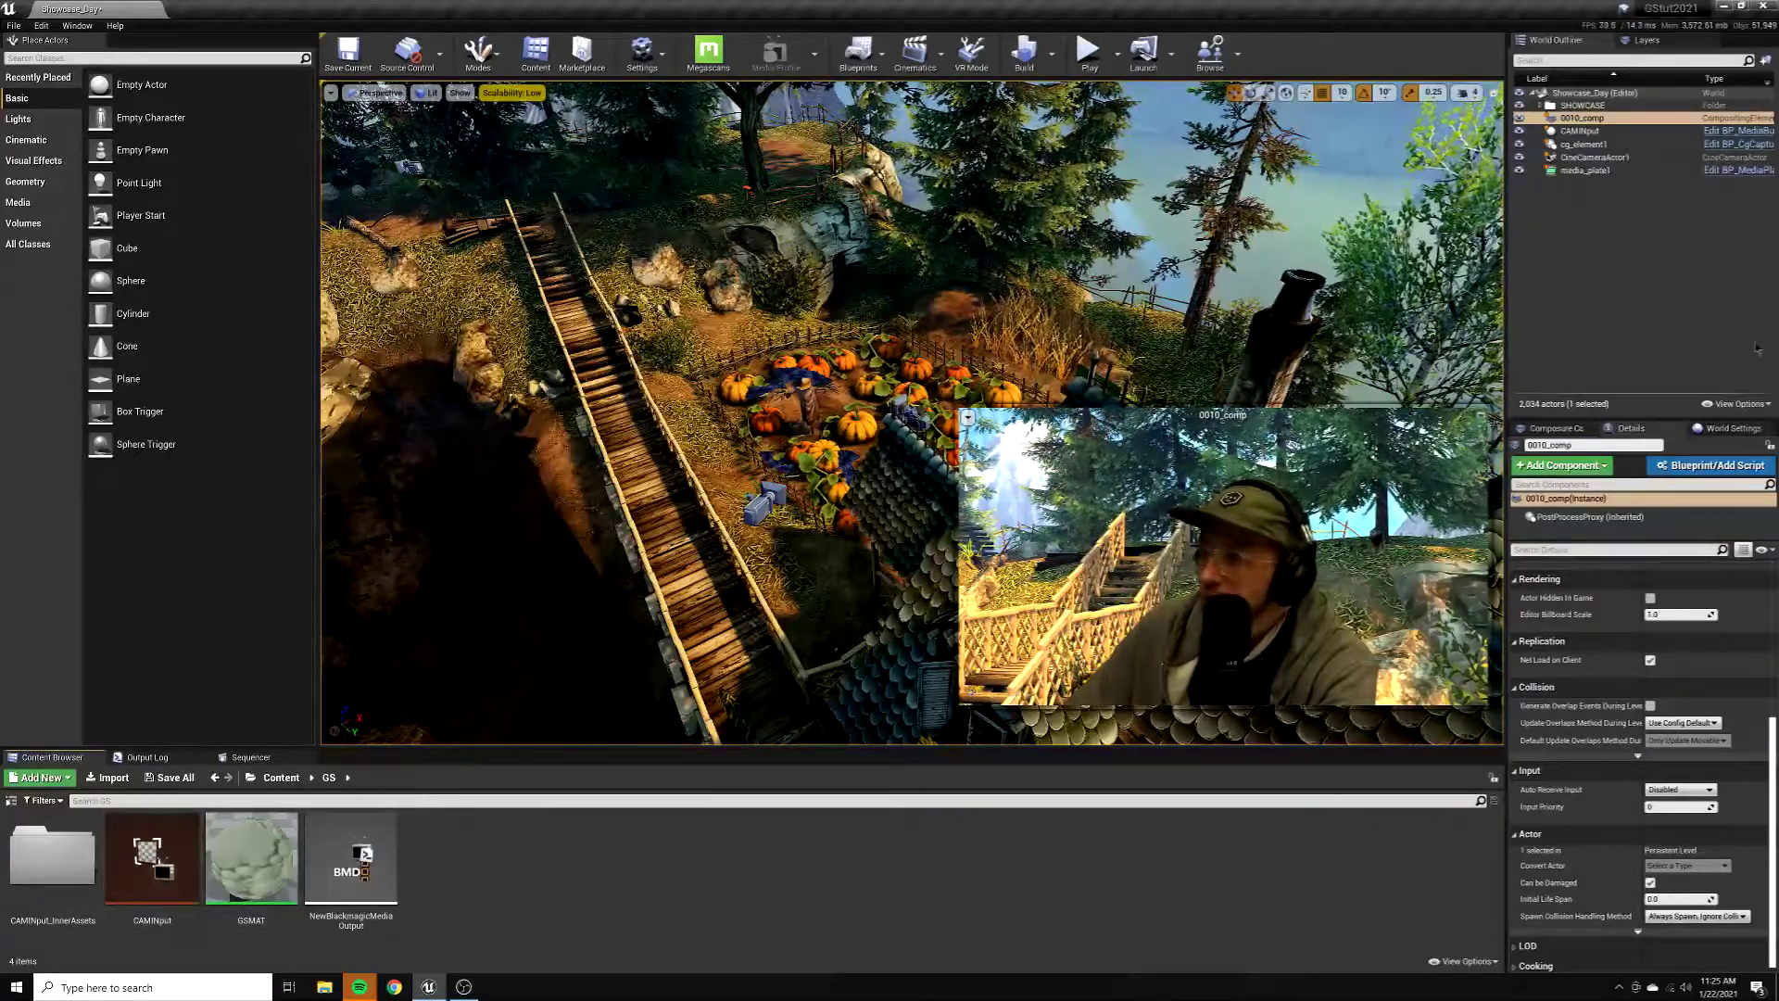
pyautogui.click(1624, 172)
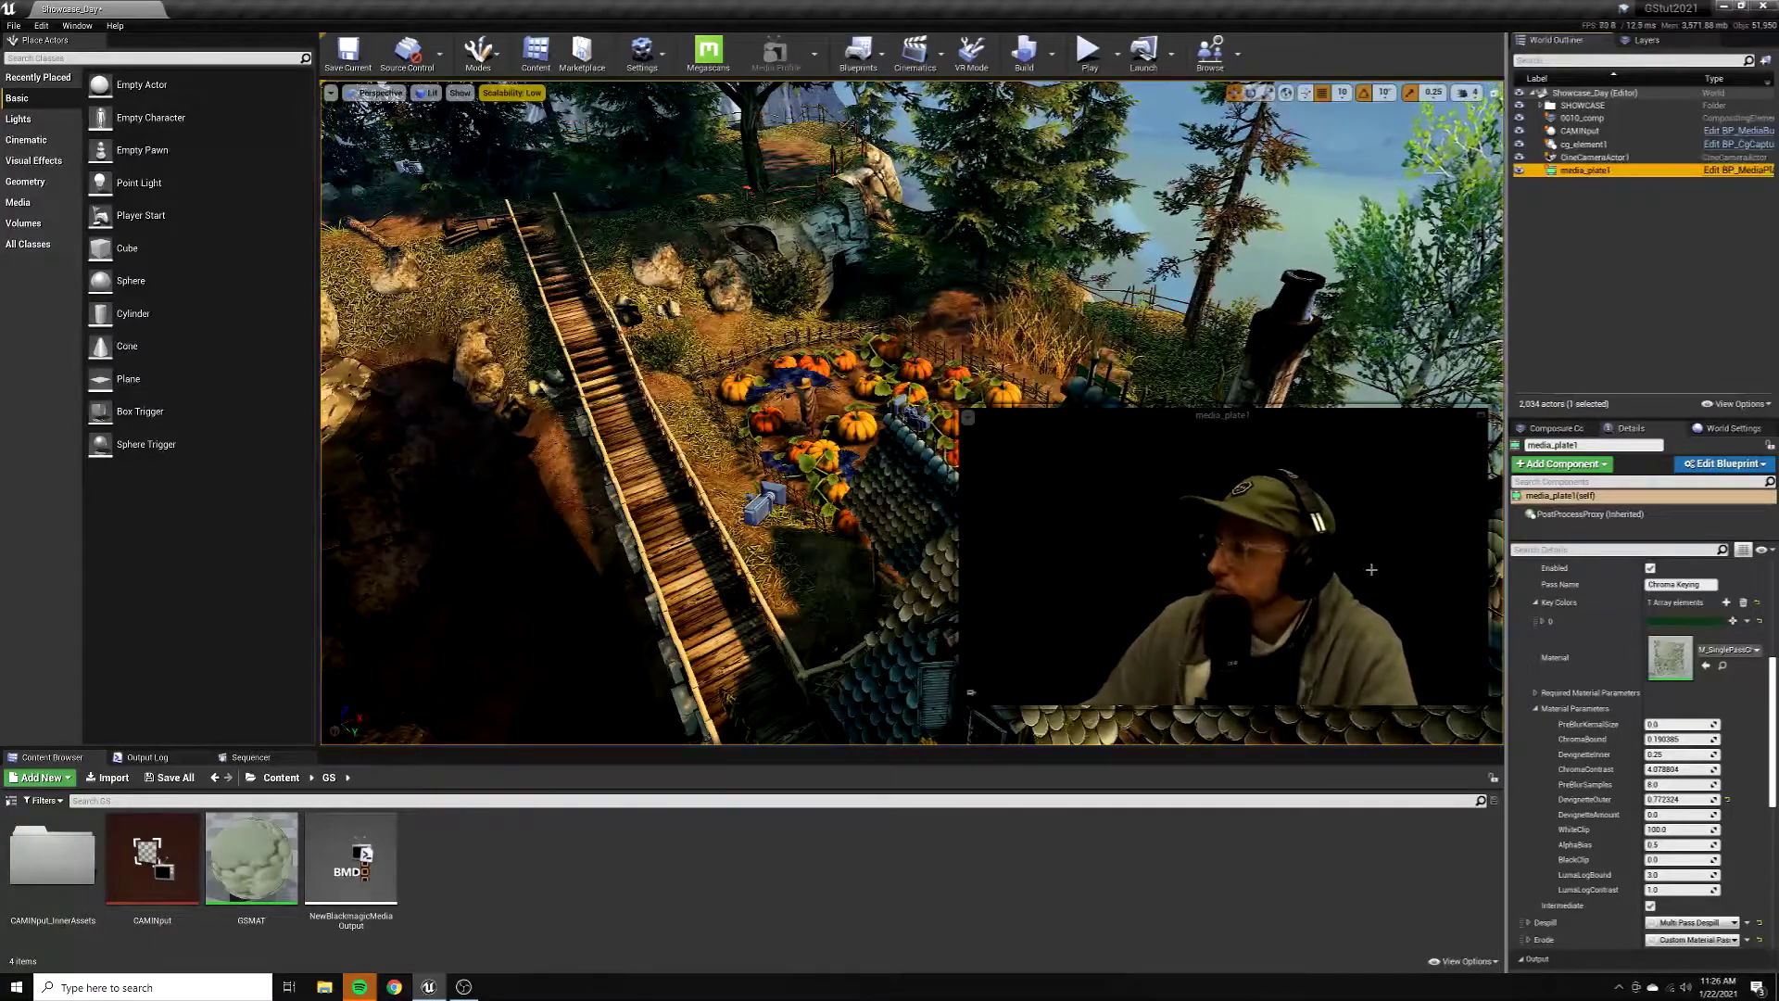
pyautogui.click(1593, 118)
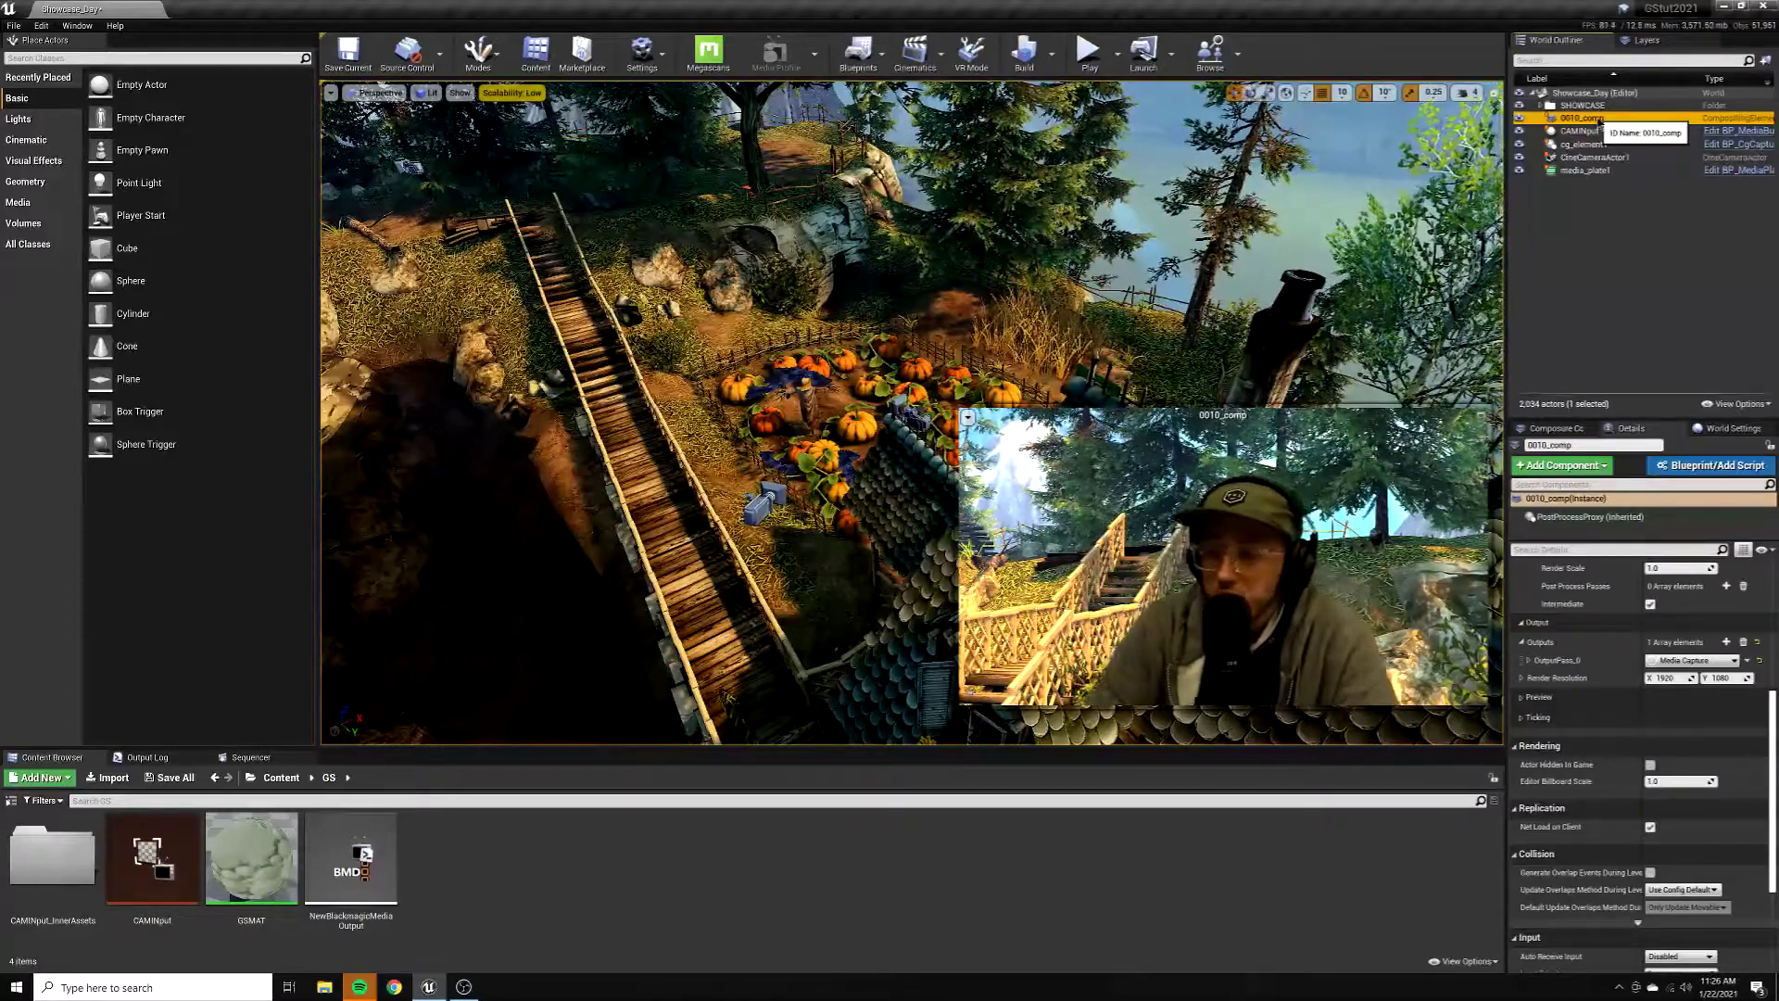
# Apply DeckLink Duo (2), HD 1080 progressive, 30 fps to NewBlackmagicMediaOutput.
pyautogui.doubleClick(373, 900)
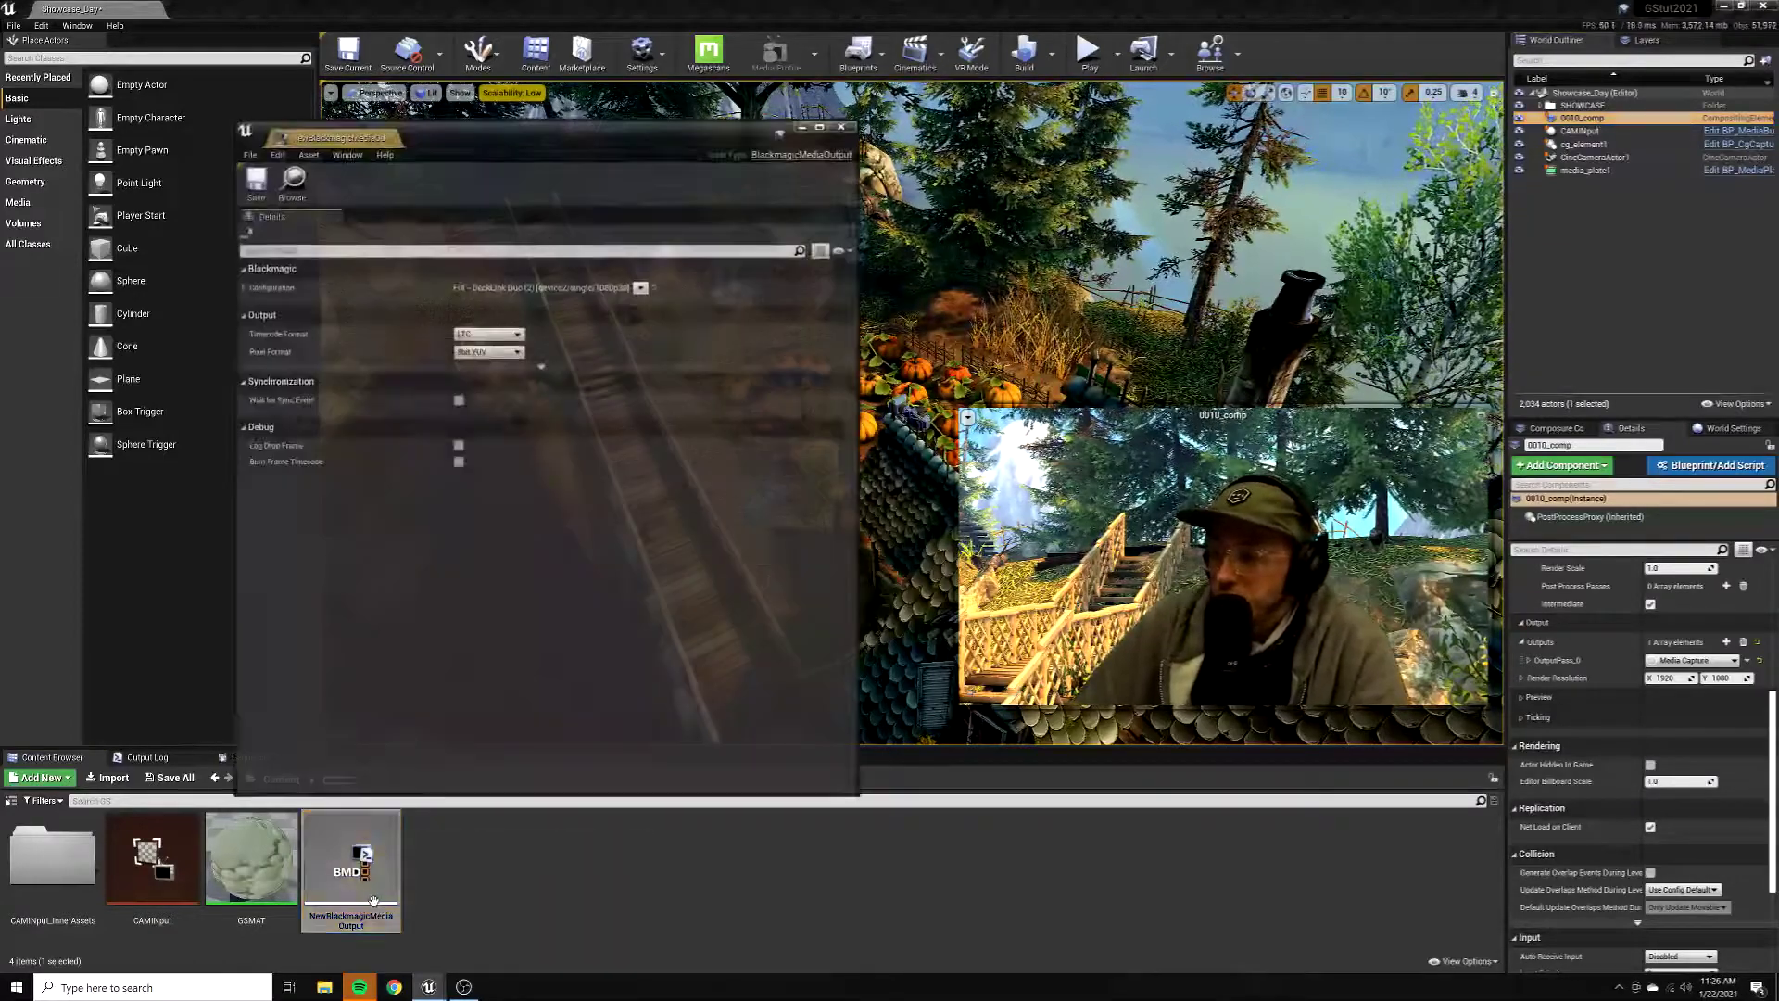
pyautogui.click(641, 287)
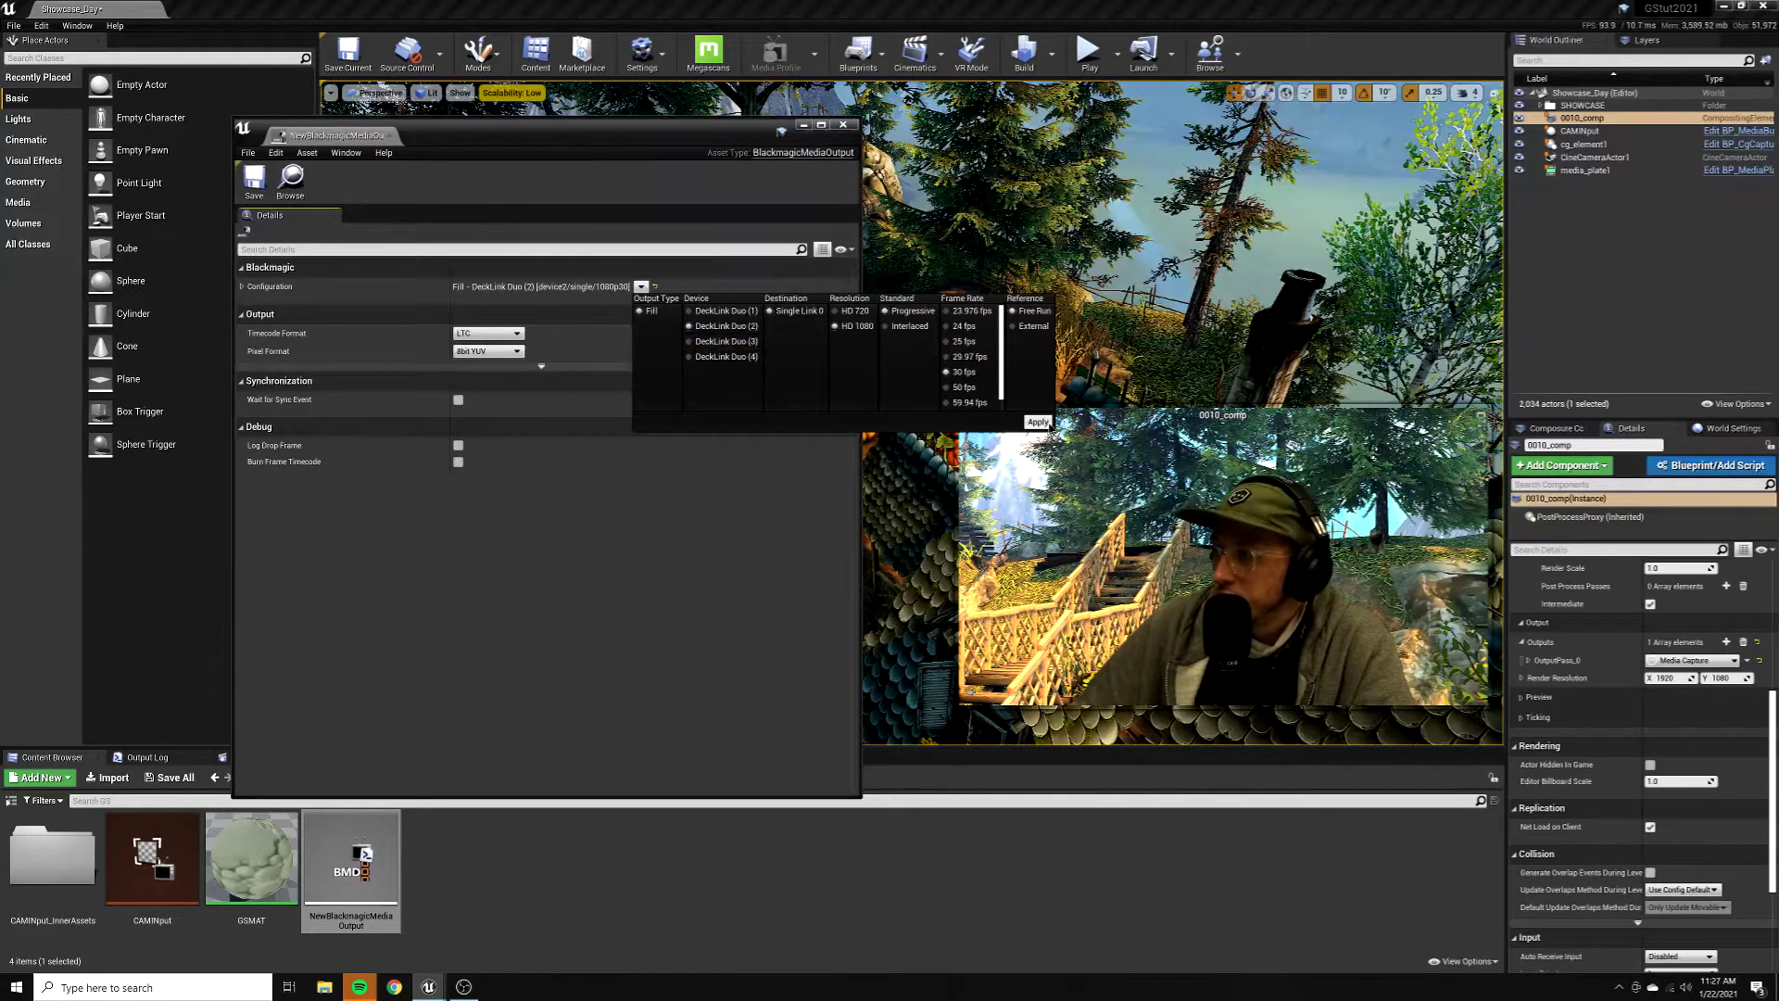
pyautogui.click(1048, 424)
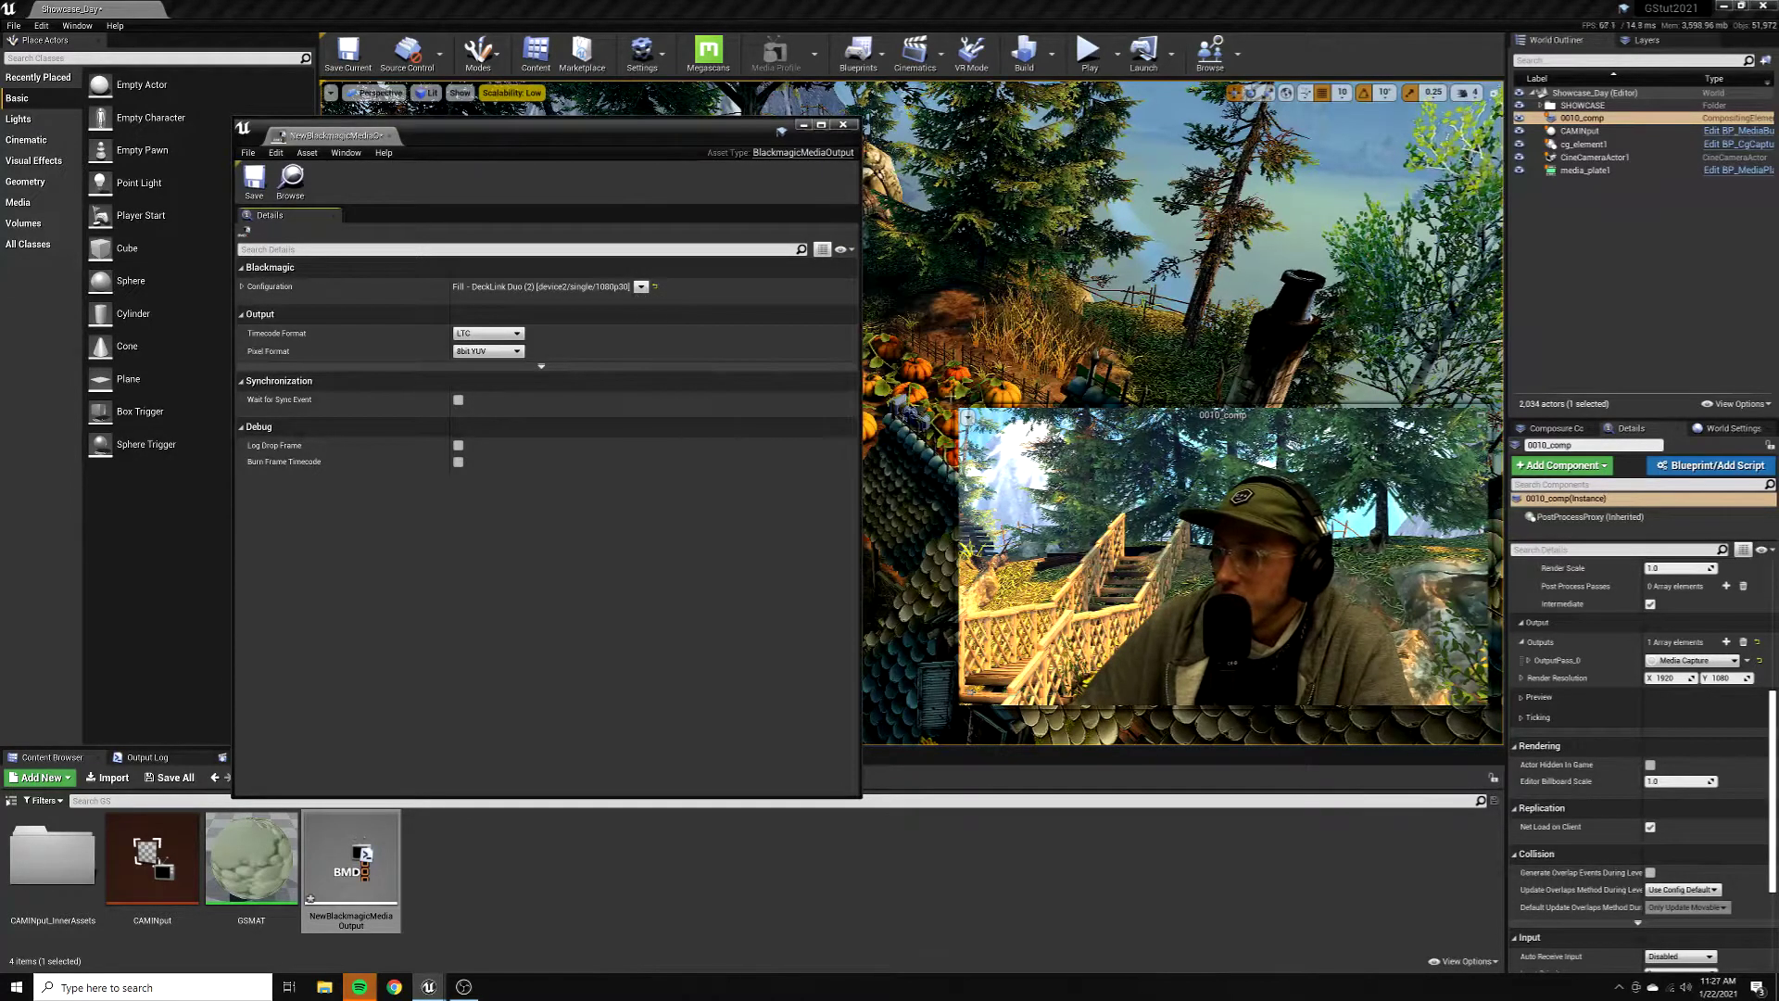
pyautogui.click(843, 125)
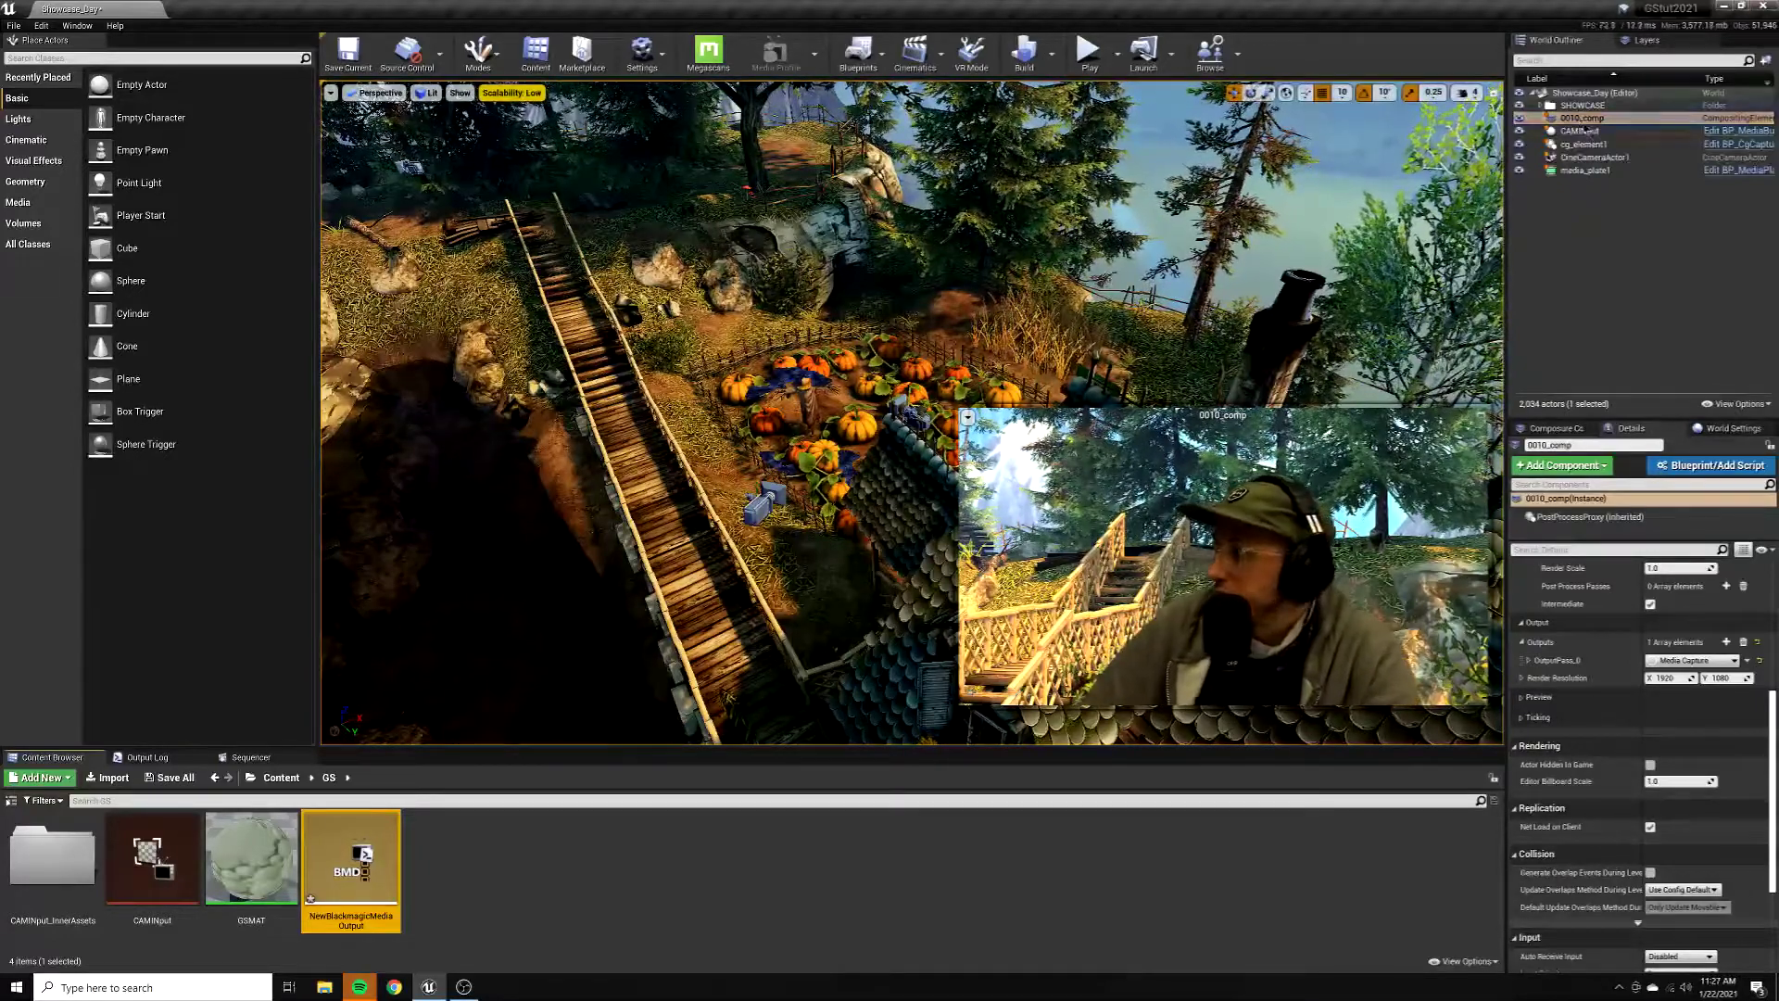
# Step through 0010_comp, cg_element1 and CineCameraActor1, ending on the media_plate1 layer.
pyautogui.click(1583, 121)
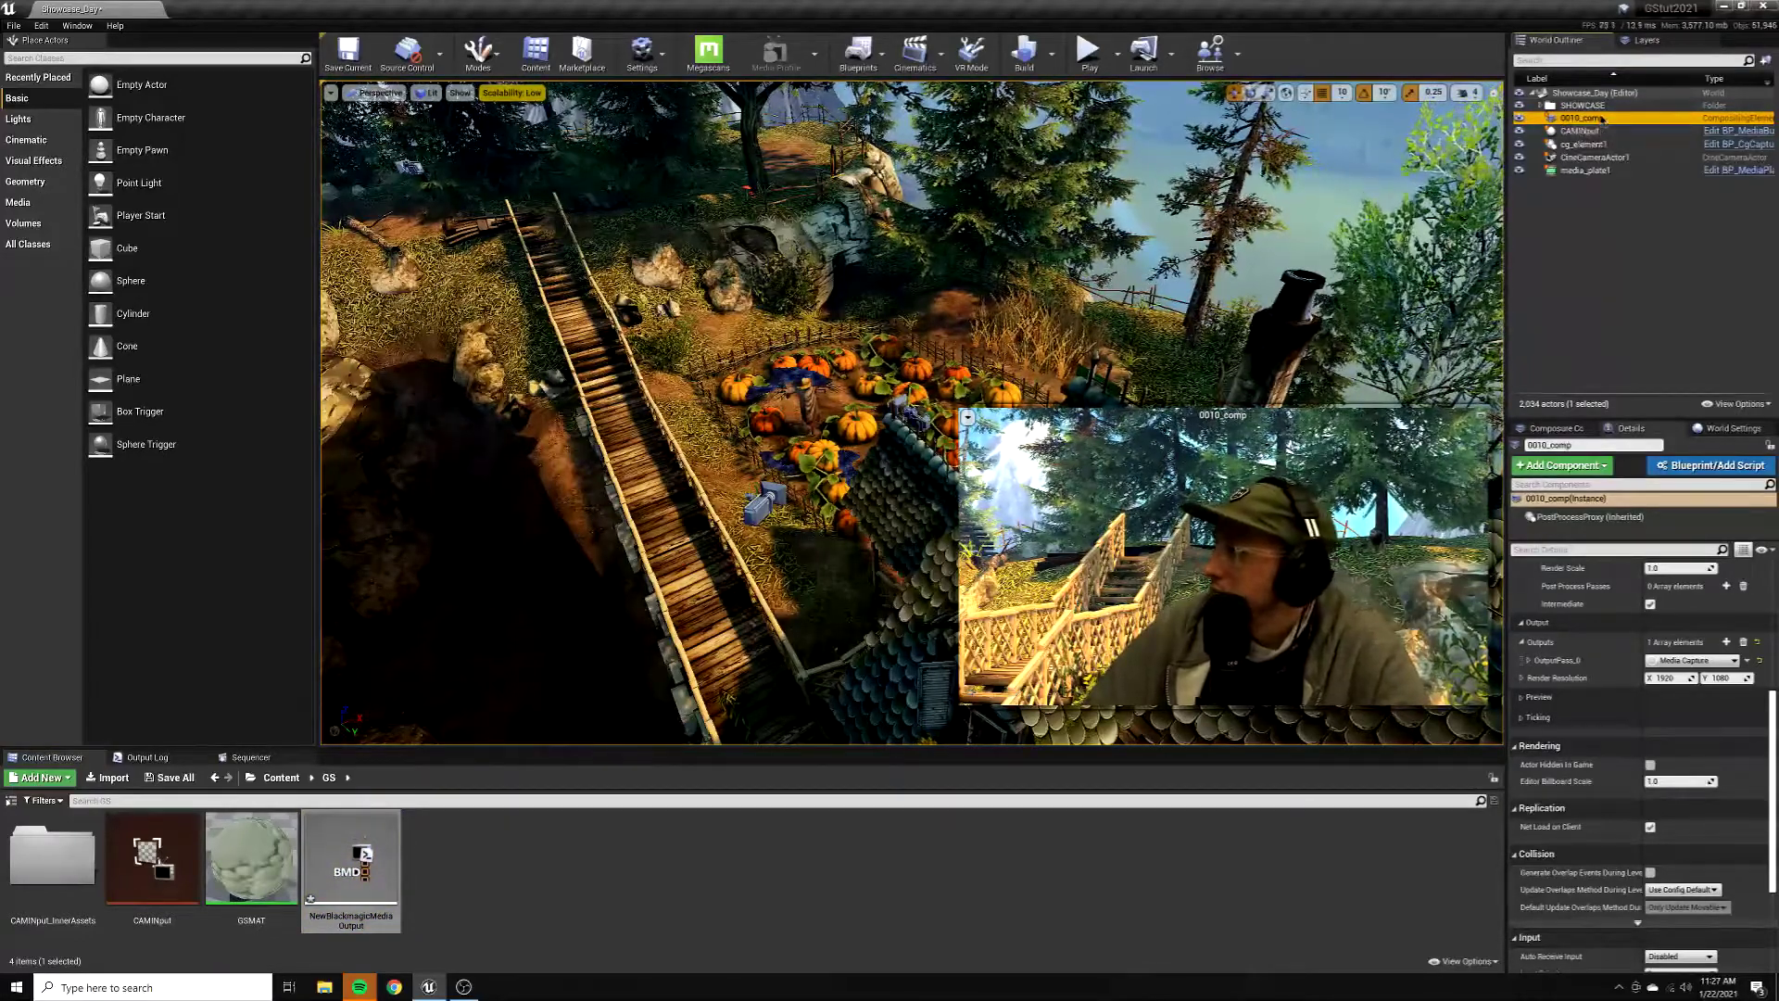
pyautogui.click(1599, 144)
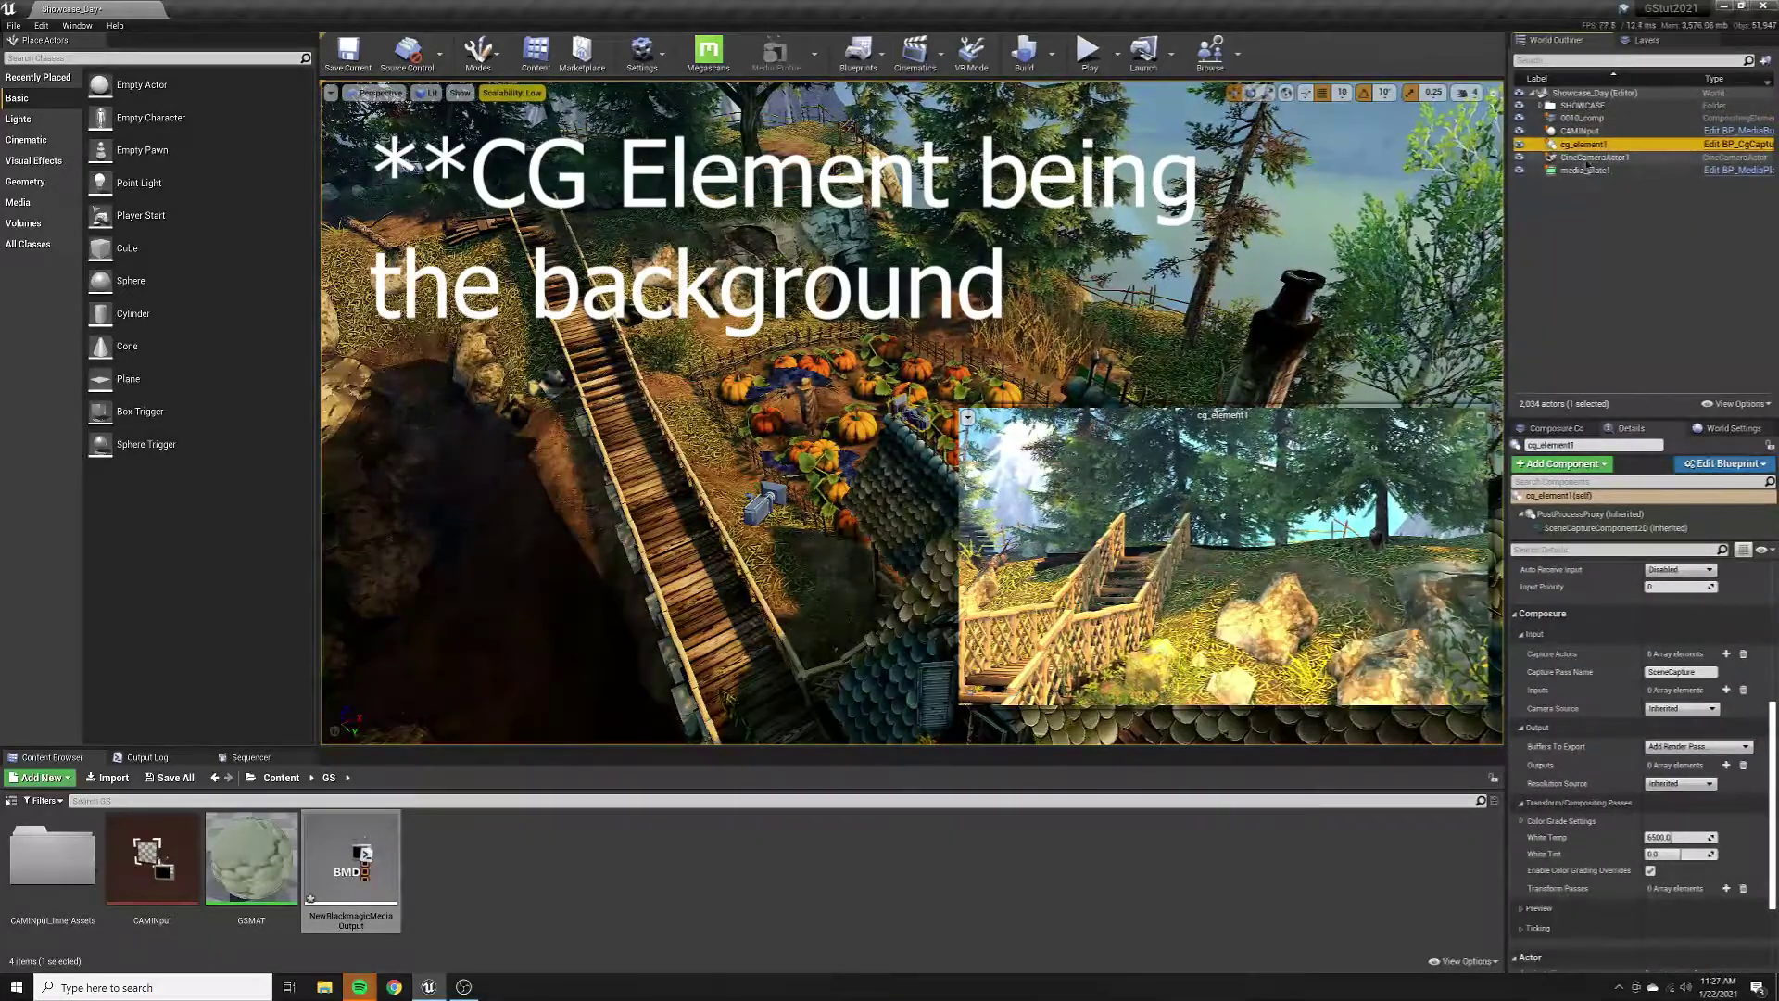
pyautogui.click(1594, 158)
pyautogui.click(1594, 171)
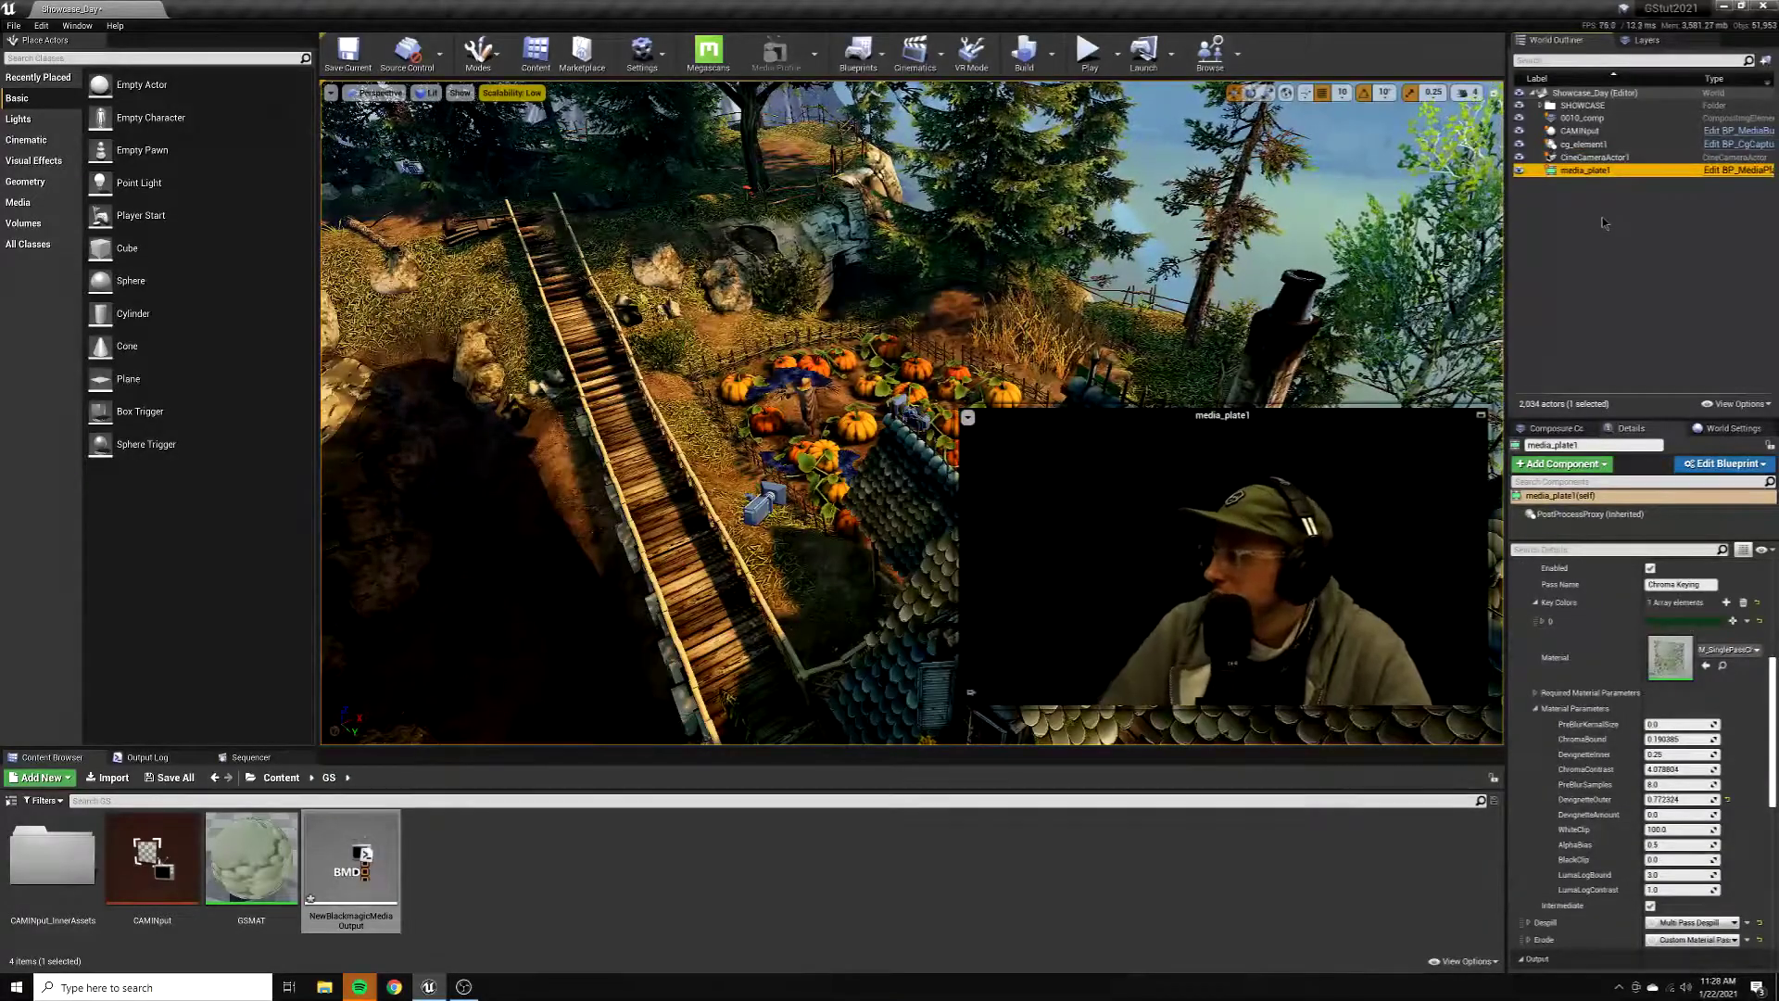
pyautogui.scroll(10, 1666, 794)
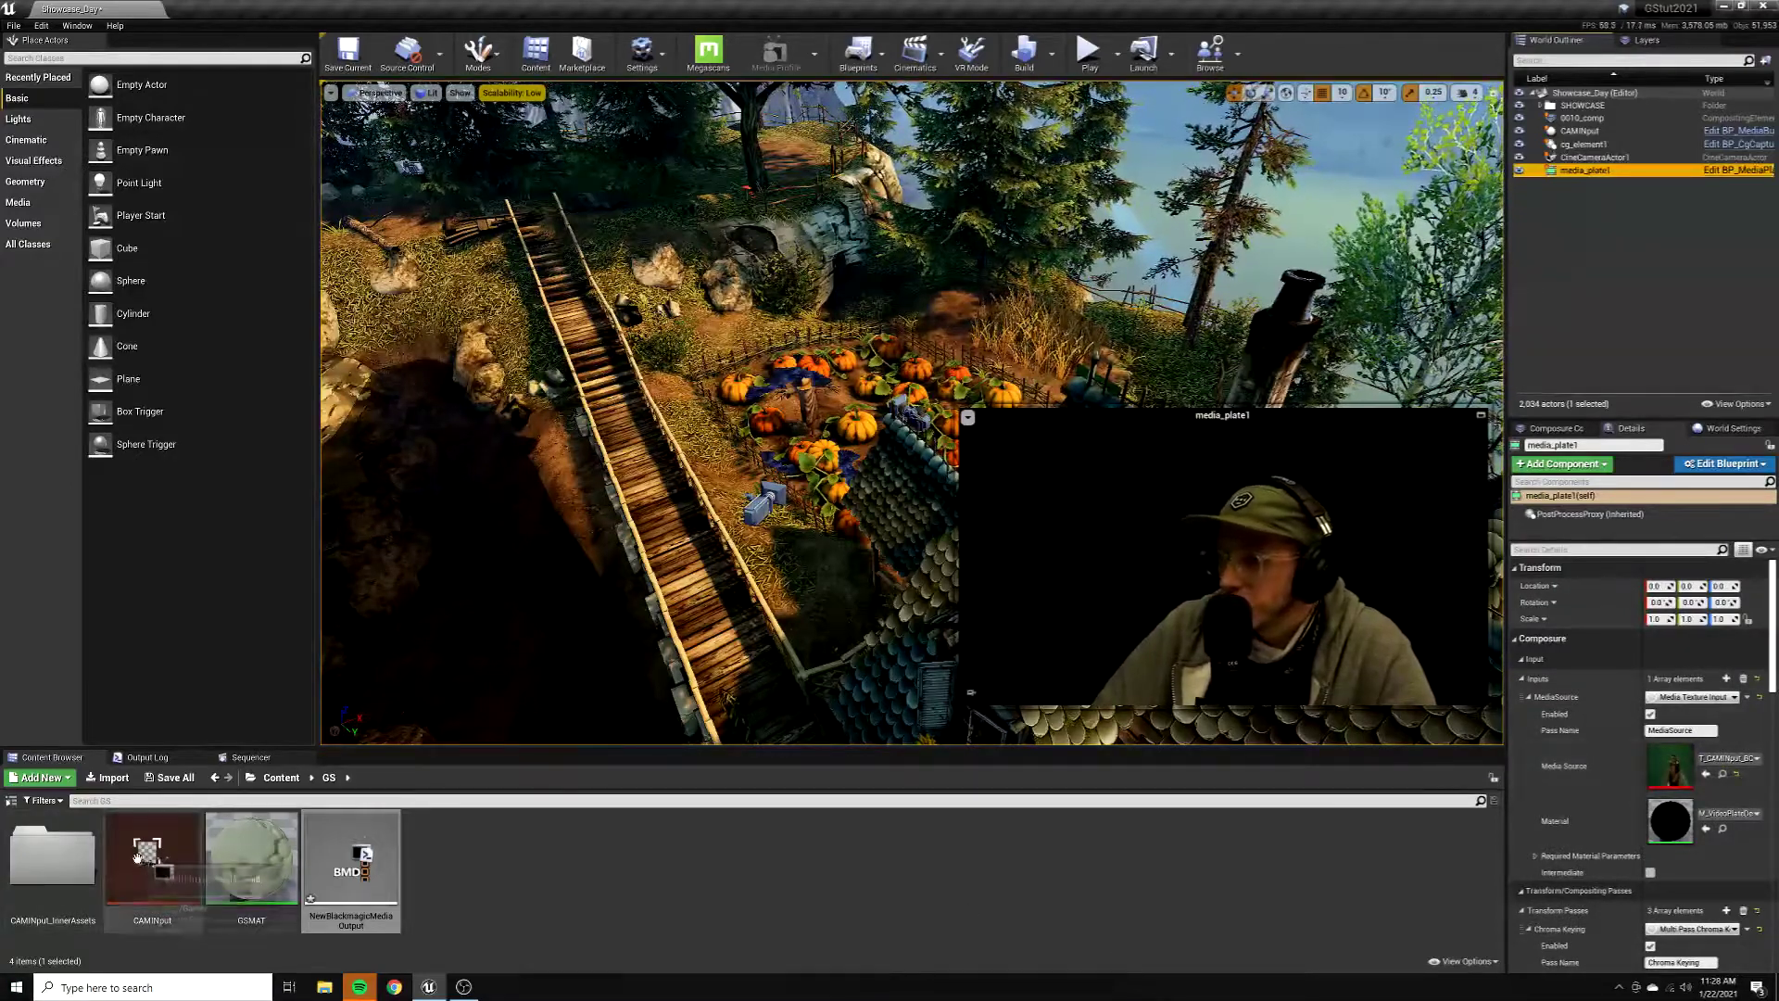
# Set media_plate1's Media Source to T_CAMINput_BC from CAMInput_InnerAssets.
pyautogui.doubleClick(52, 857)
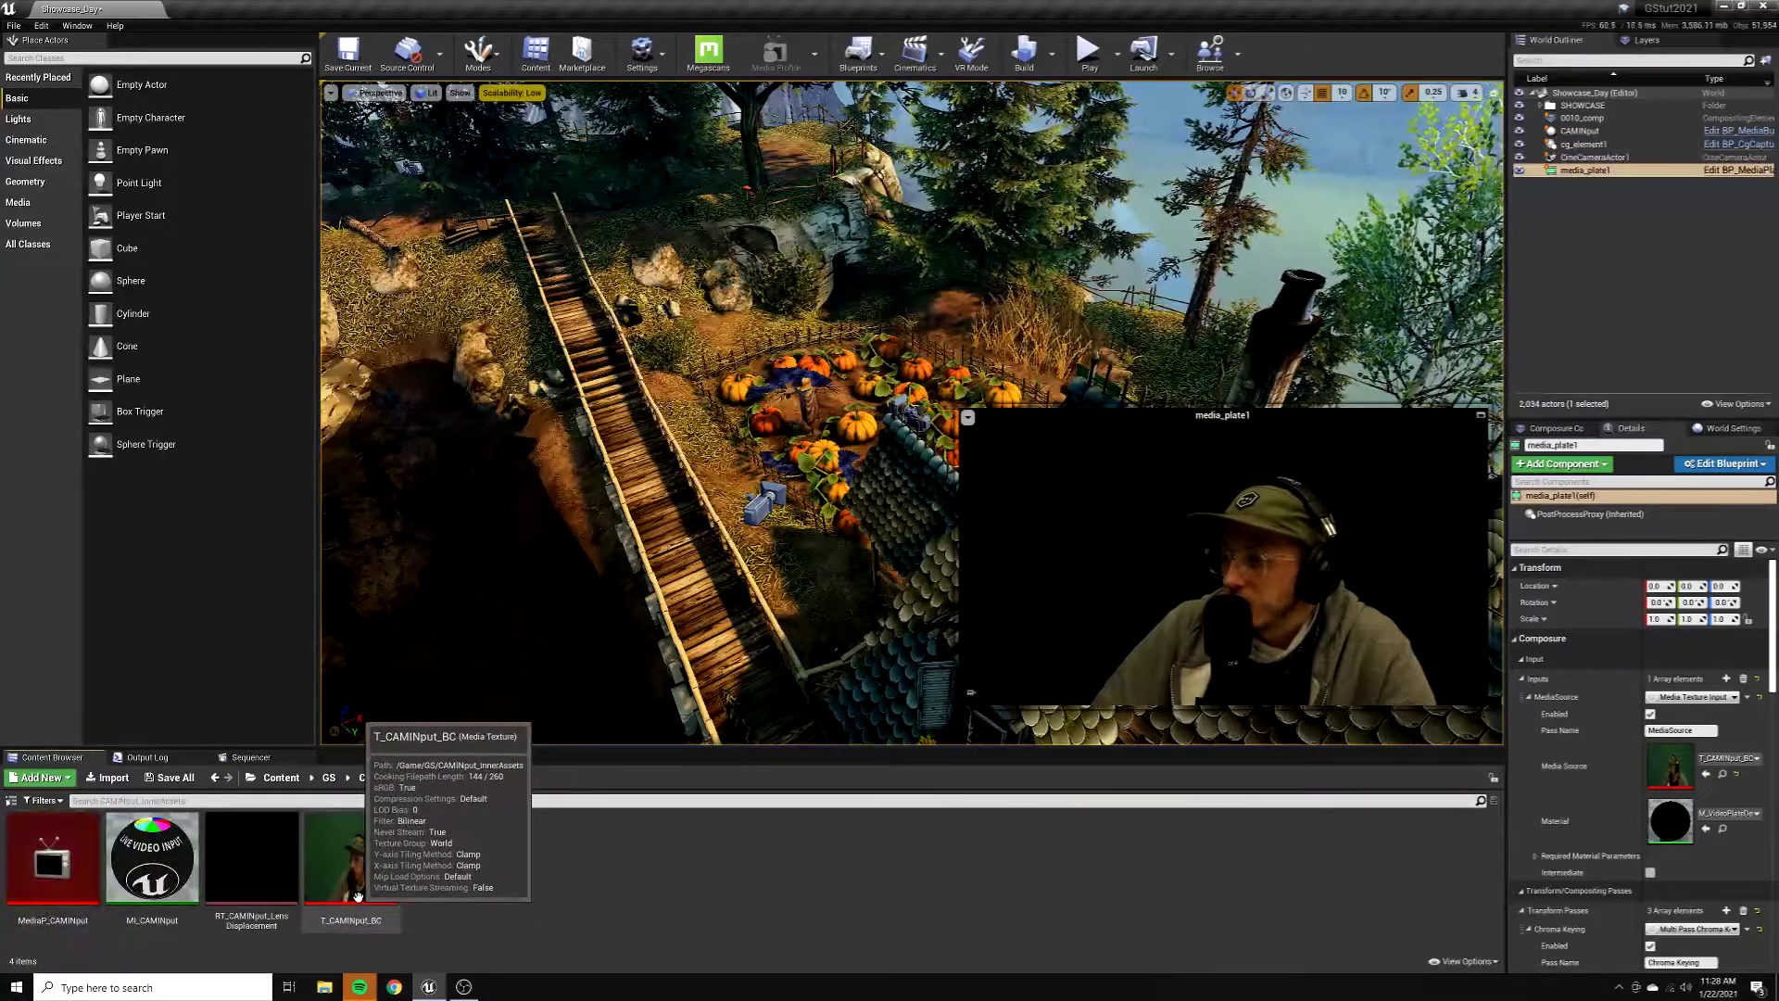
pyautogui.moveTo(357, 897); pyautogui.dragTo(1653, 744)
pyautogui.moveTo(357, 871); pyautogui.dragTo(348, 869)
pyautogui.click(502, 866)
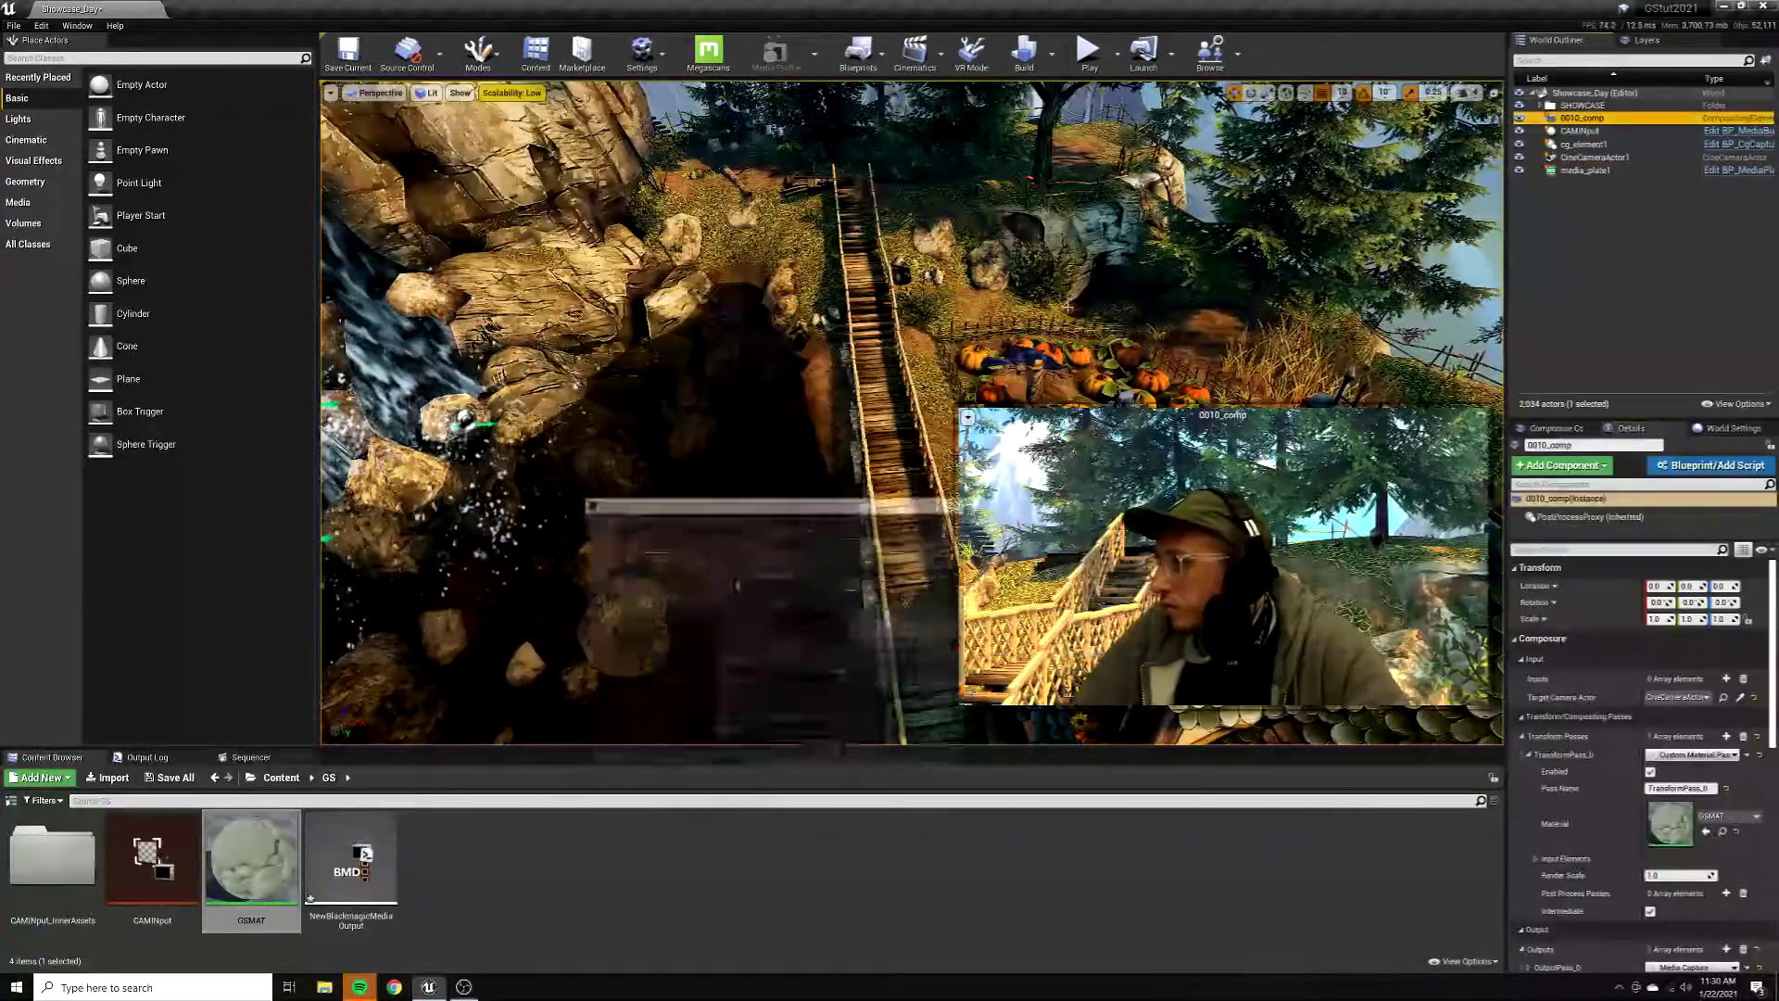
pyautogui.click(651, 871)
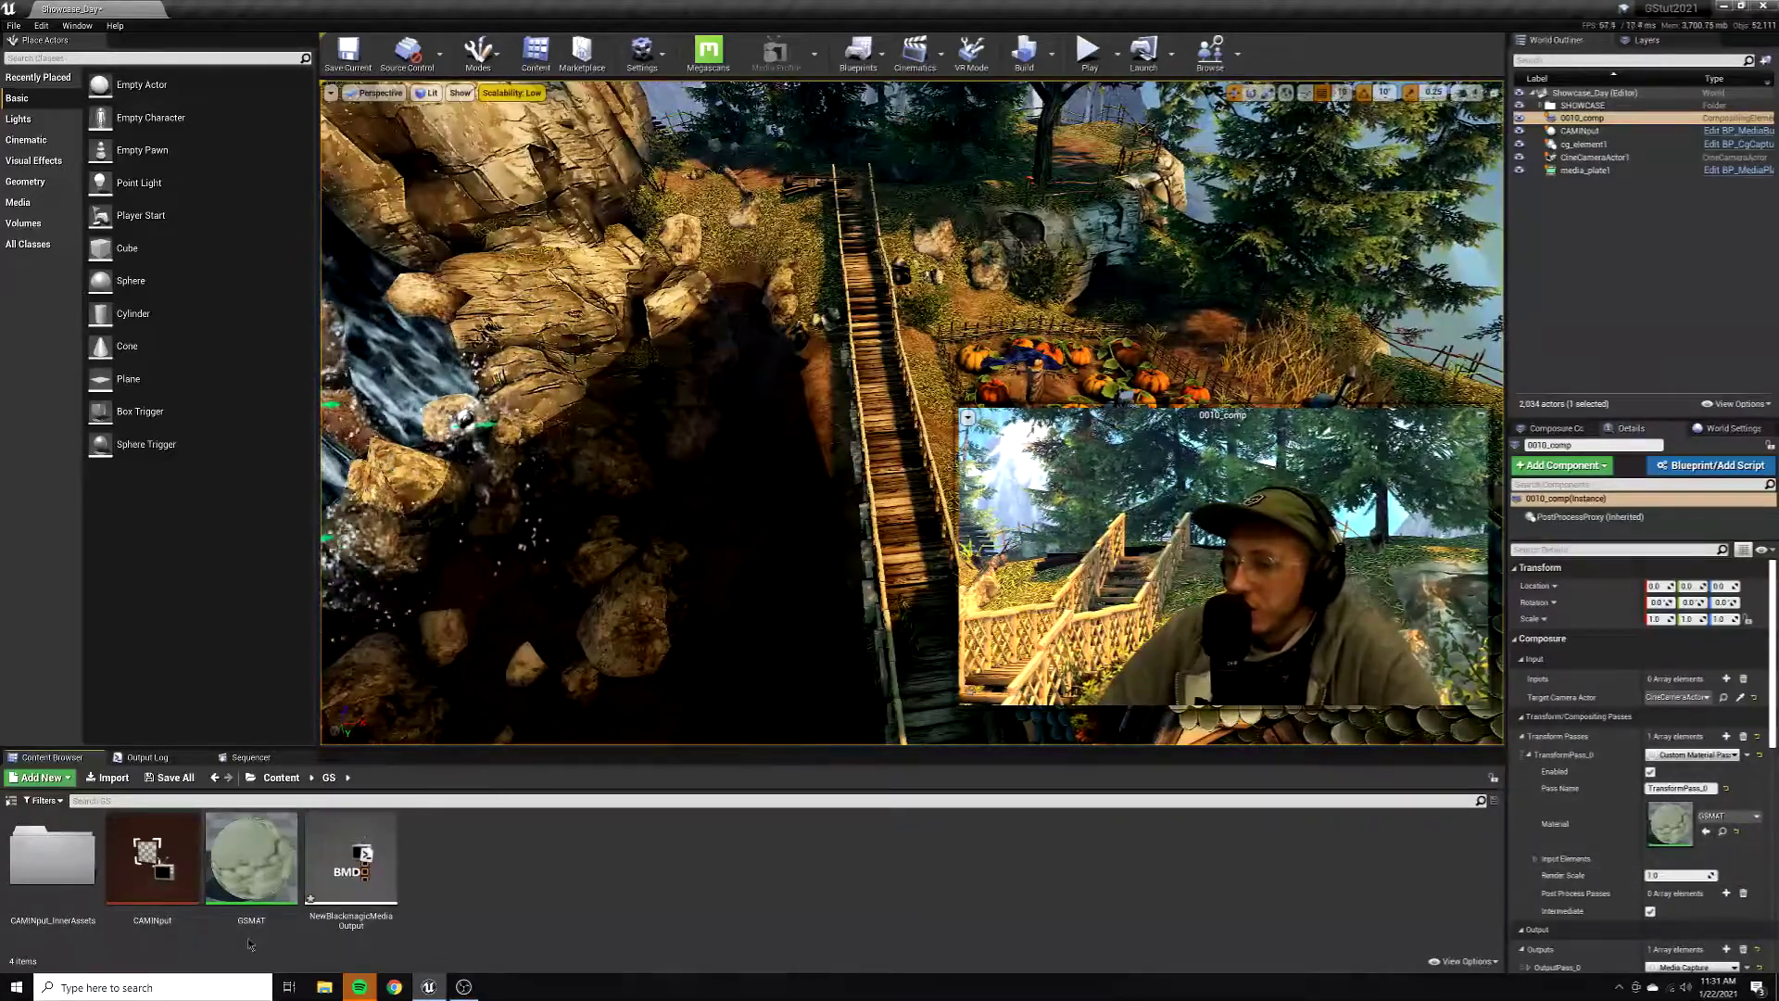
# Review GSMAT's Actor parameter and Over node feeding Emissive Color, then return to the level.
pyautogui.doubleClick(244, 909)
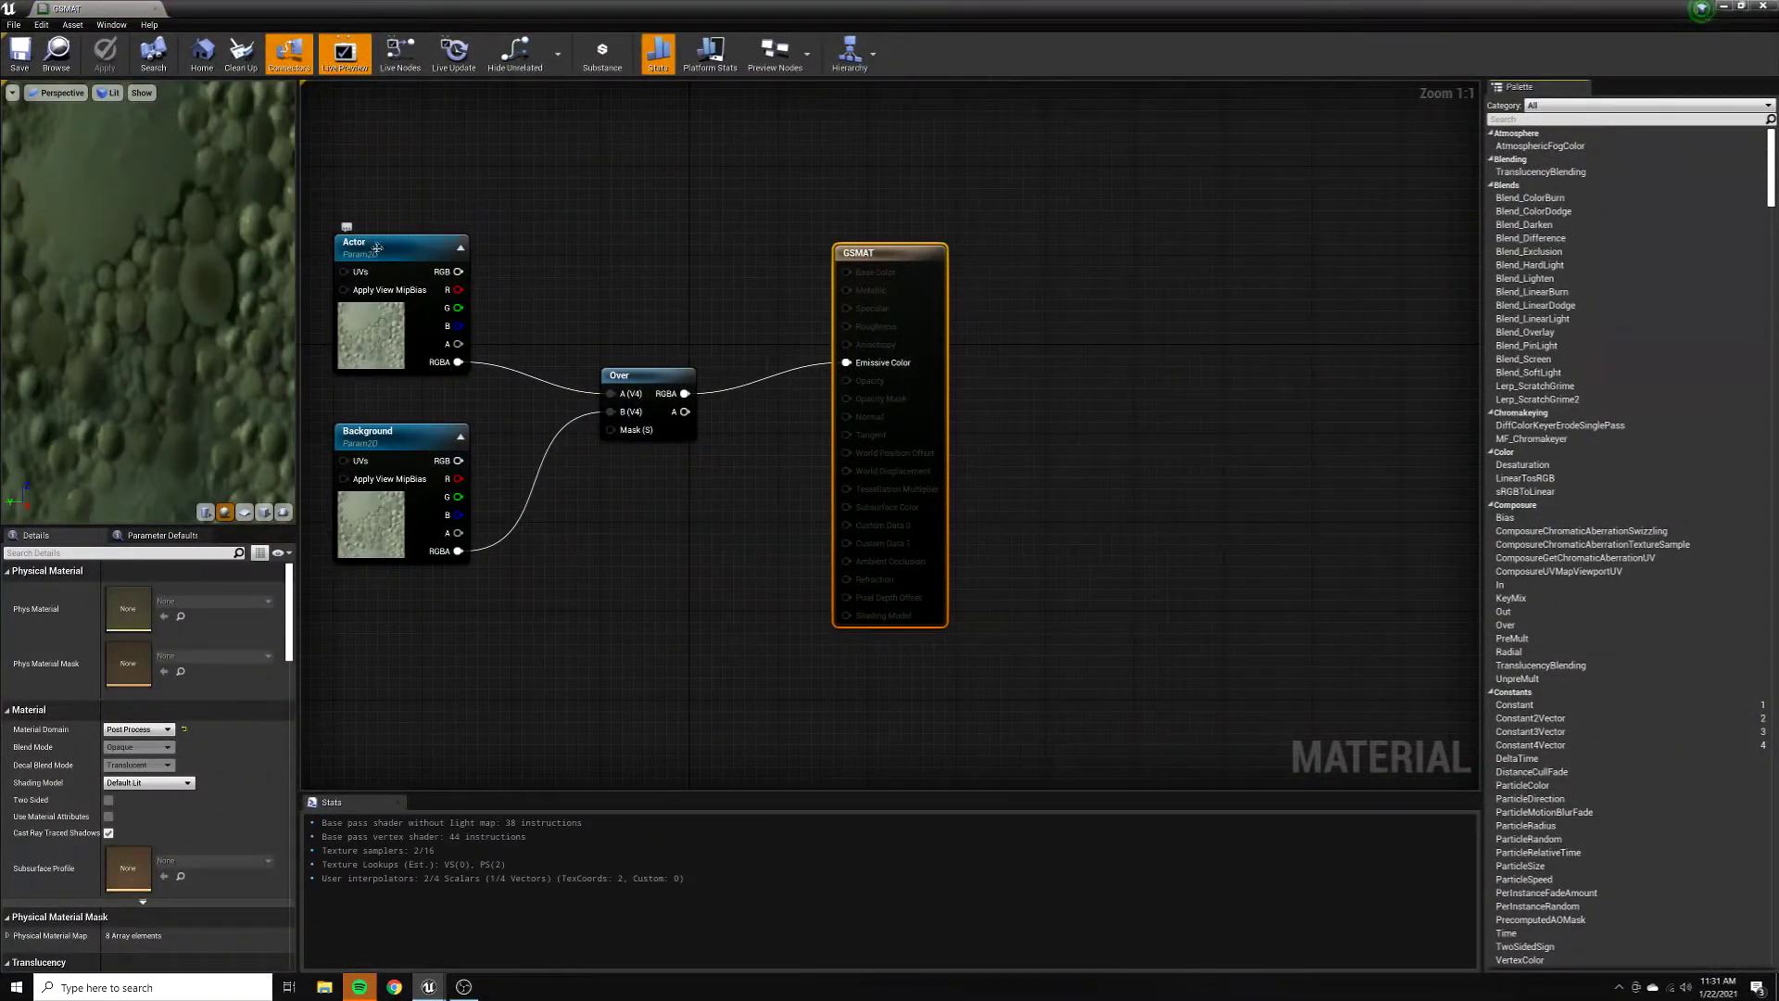
pyautogui.click(395, 243)
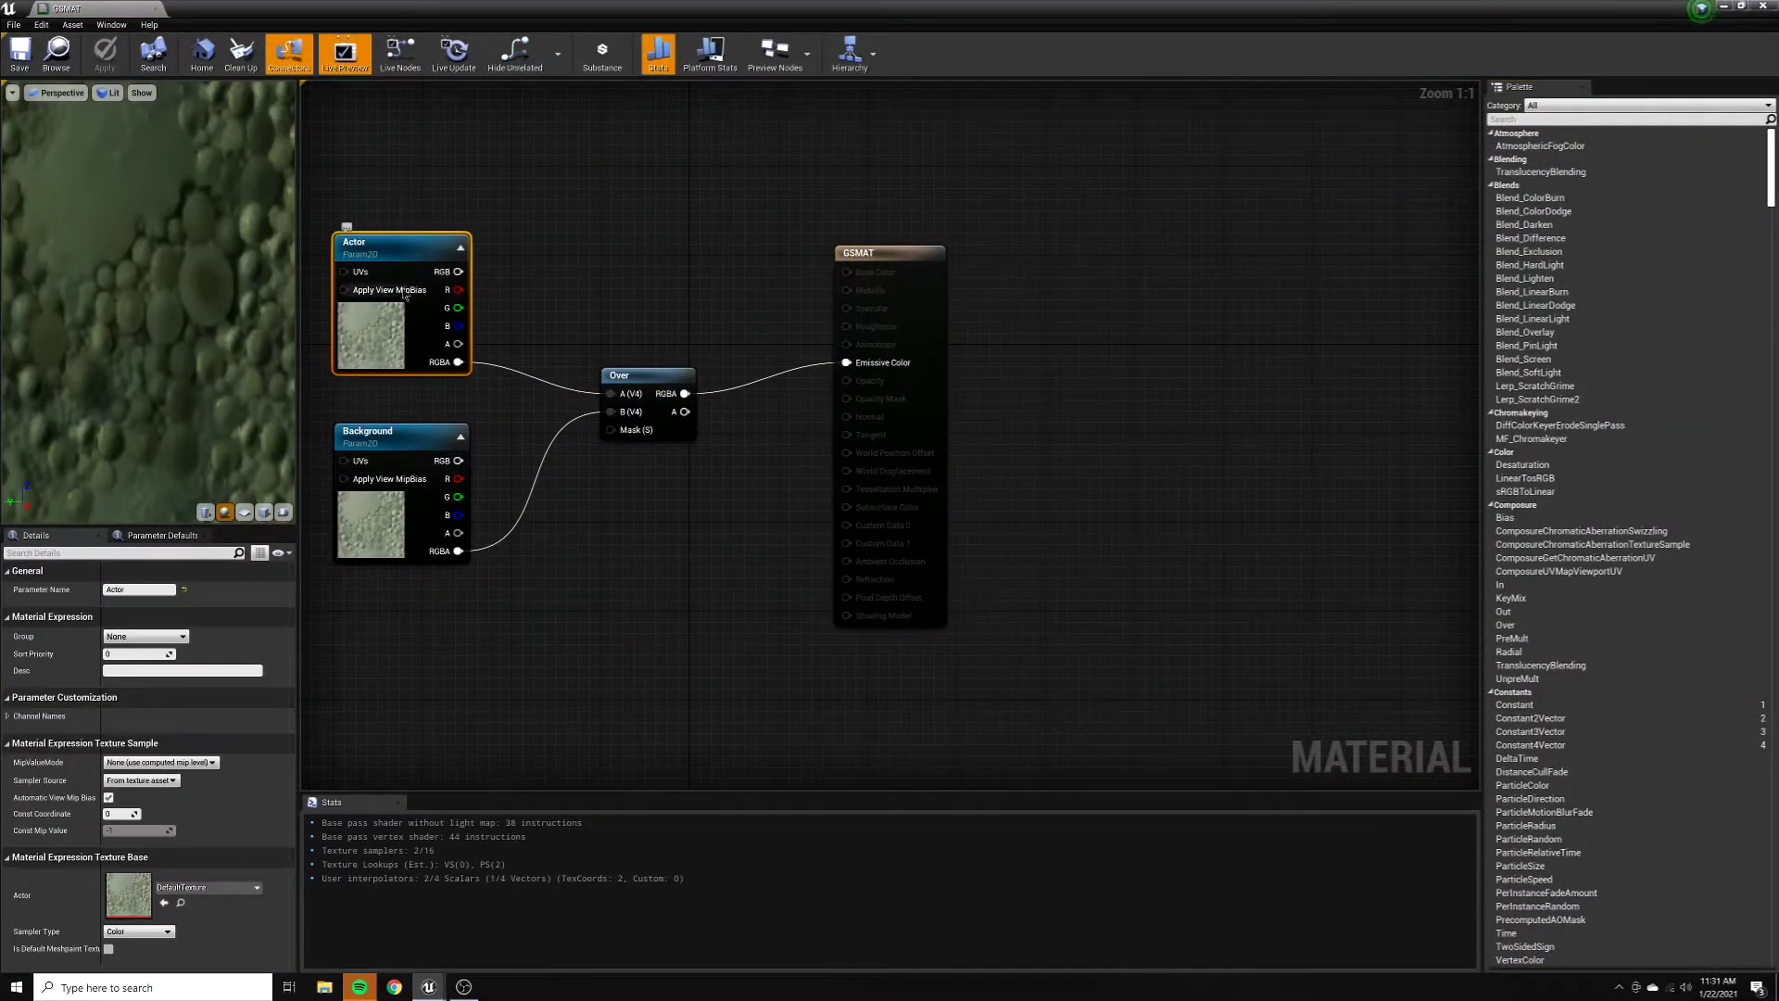
pyautogui.click(631, 378)
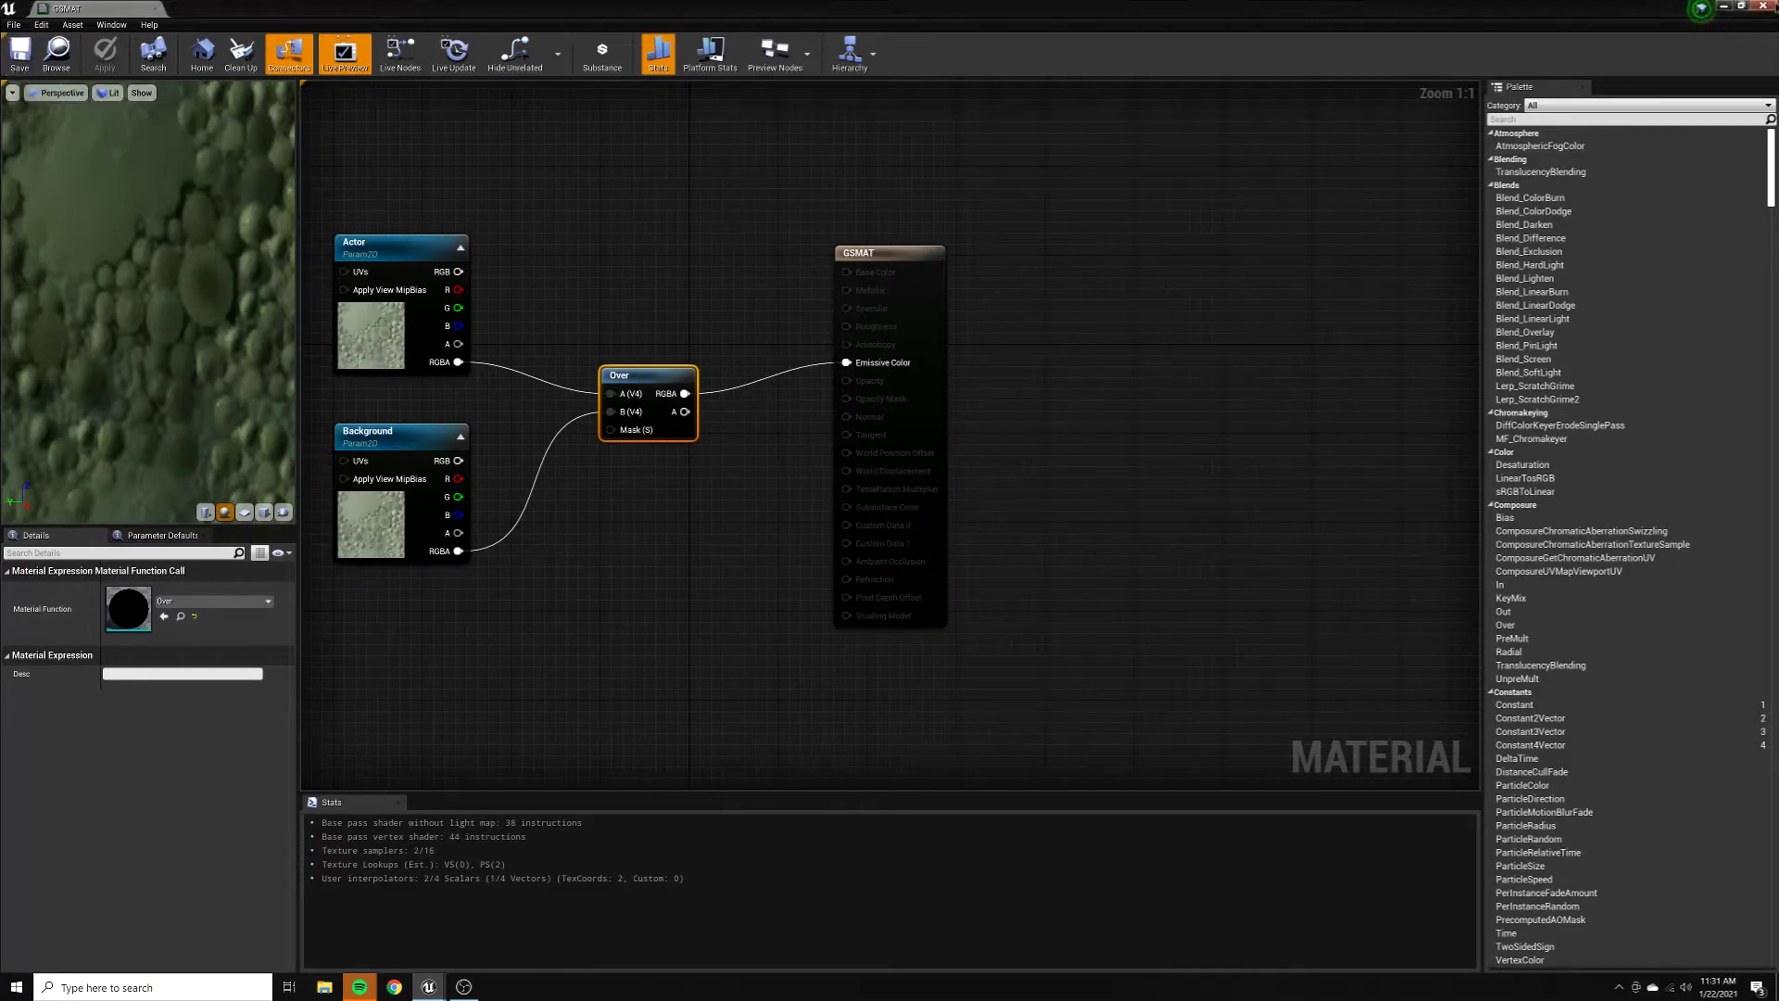
pyautogui.hotkey('alt', 'Tab')
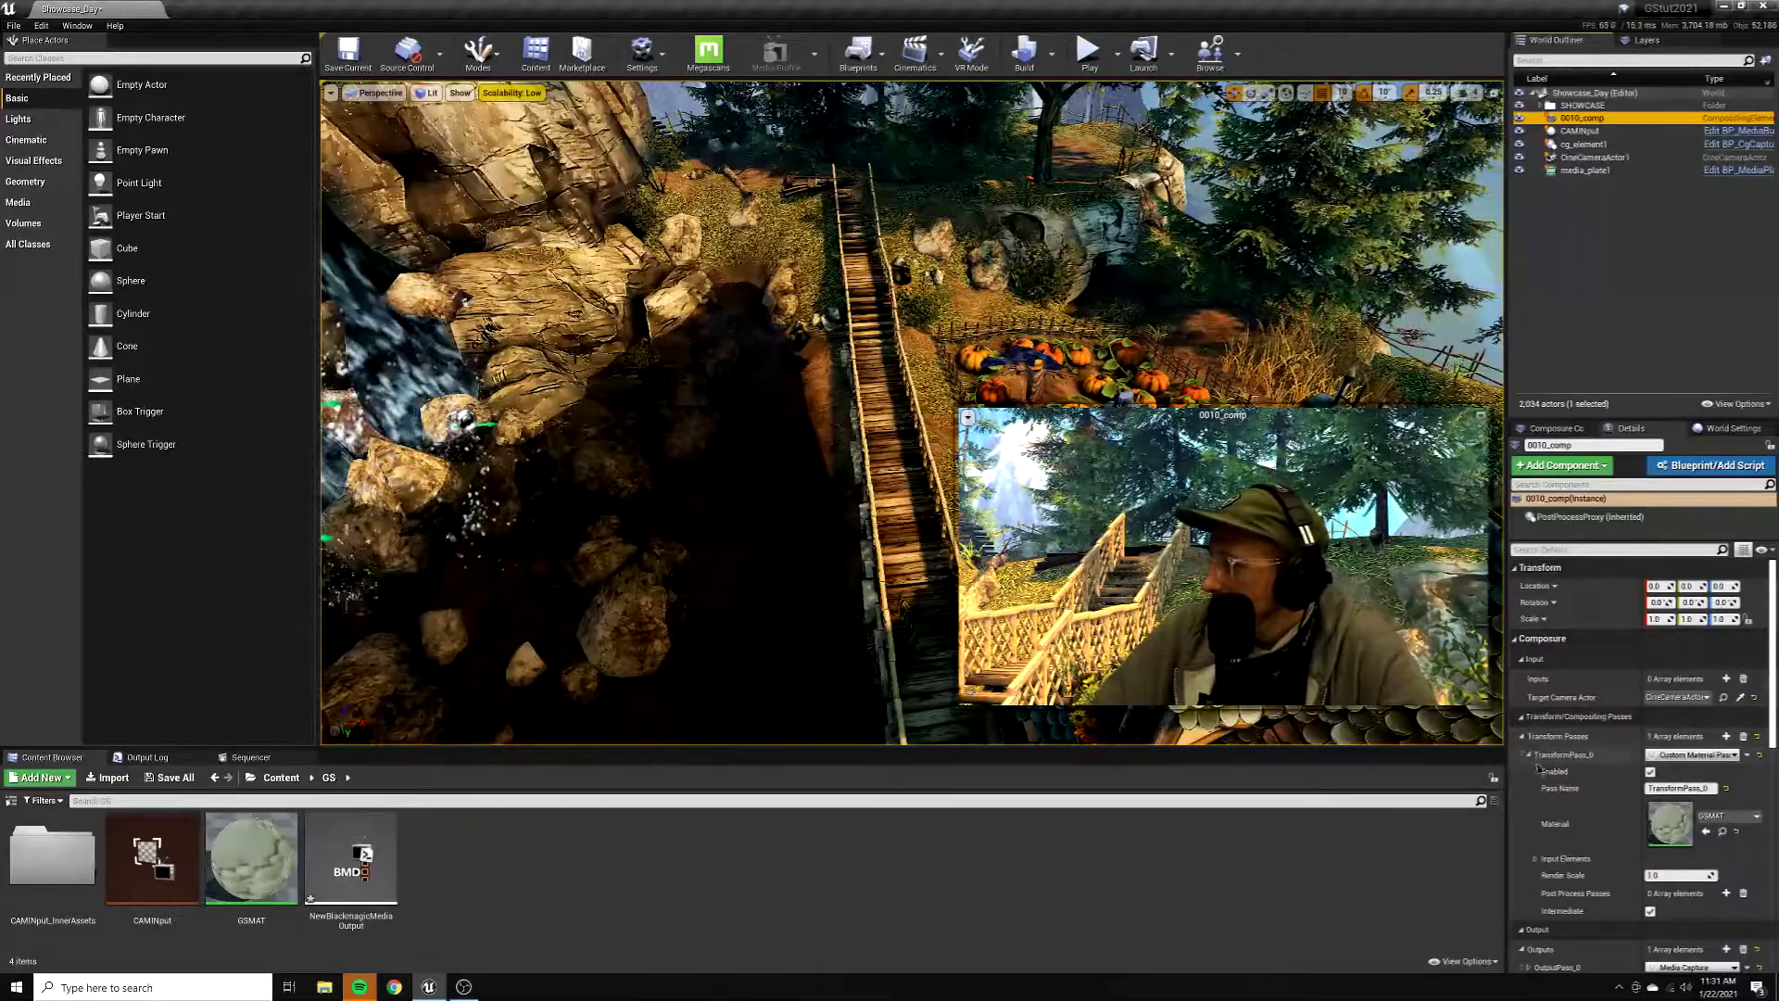
# Assign GSMAT to the 0010_comp transform pass, then step through the outliner to media_plate1.
pyautogui.moveTo(251, 857)
pyautogui.mouseDown()
pyautogui.moveTo(466, 881)
pyautogui.moveTo(1661, 817)
pyautogui.moveTo(237, 875)
pyautogui.moveTo(235, 858)
pyautogui.mouseUp()
pyautogui.click(540, 871)
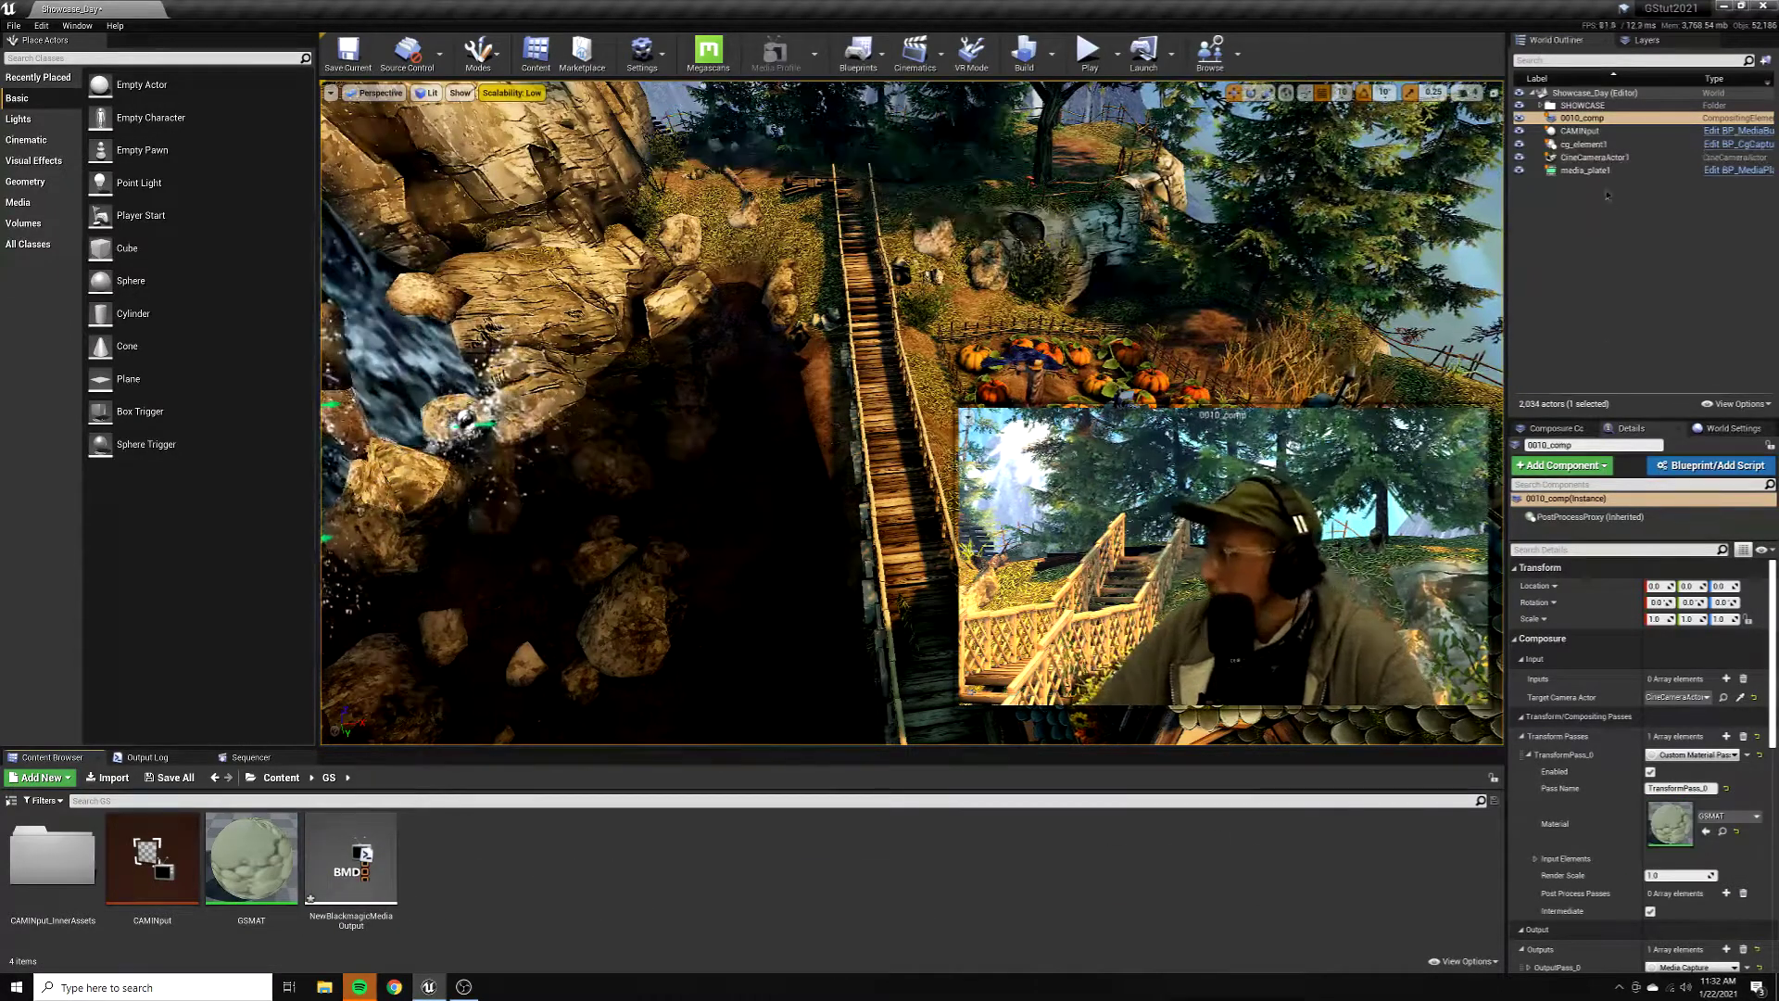
pyautogui.click(1601, 145)
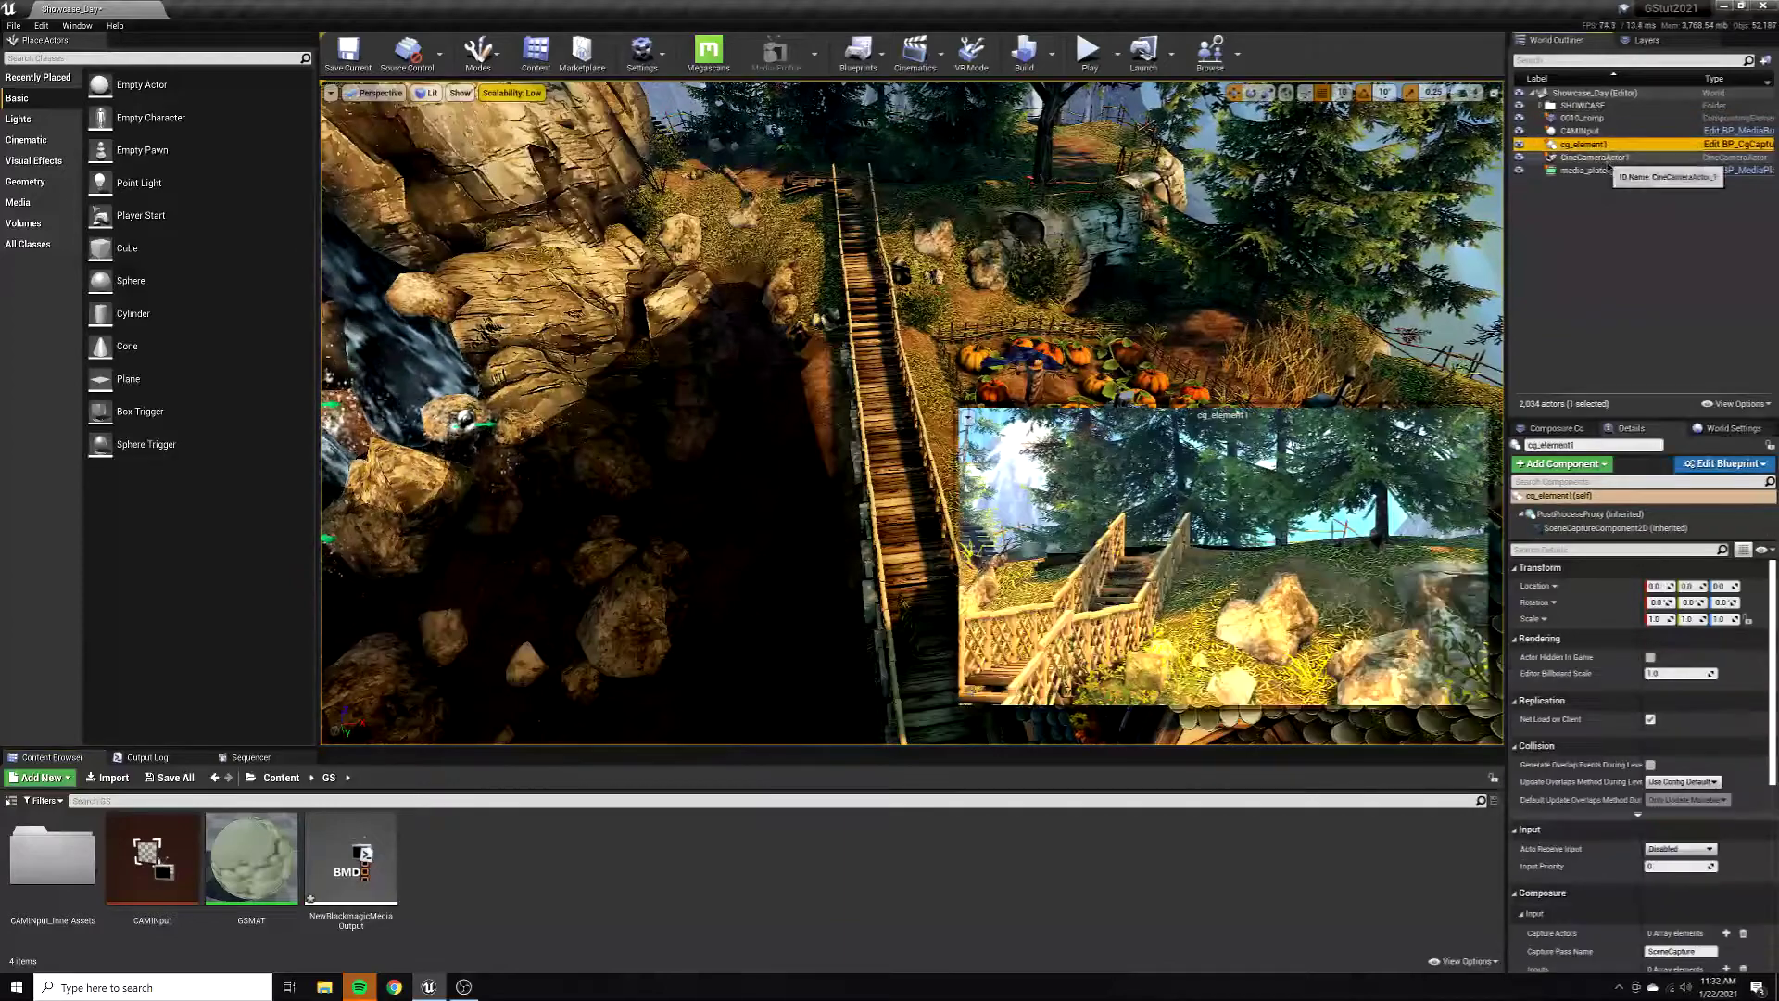
pyautogui.click(1583, 119)
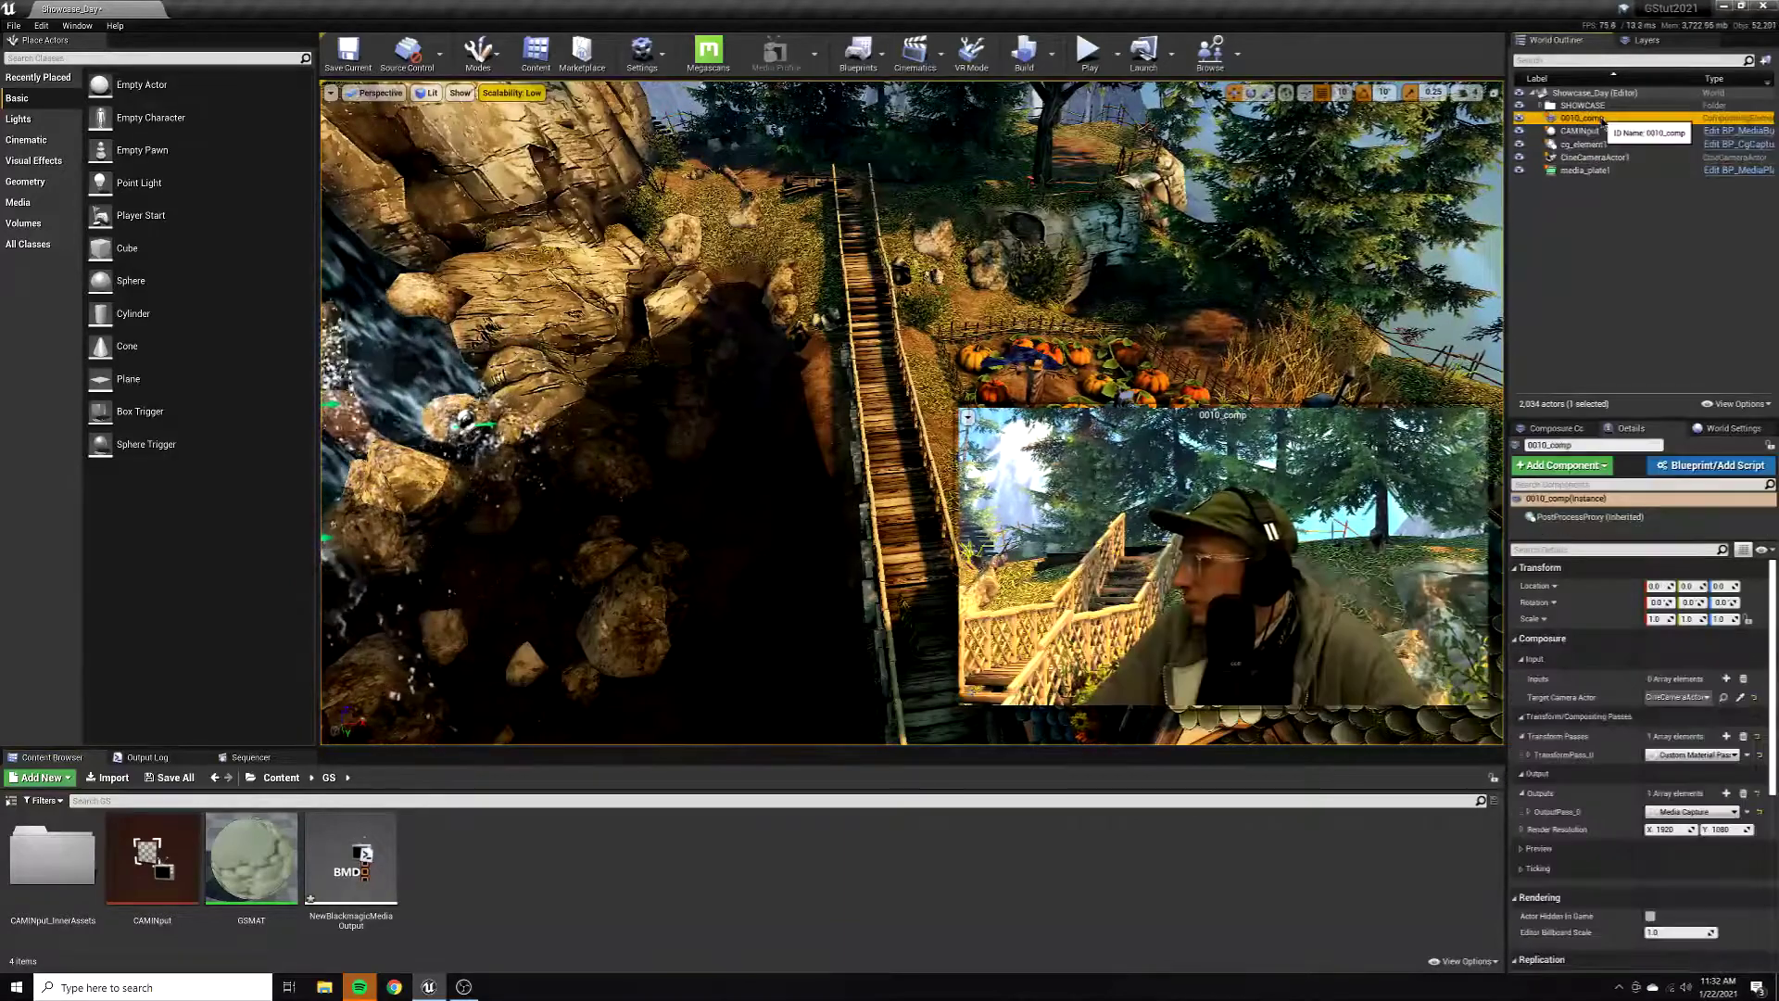
pyautogui.click(1586, 170)
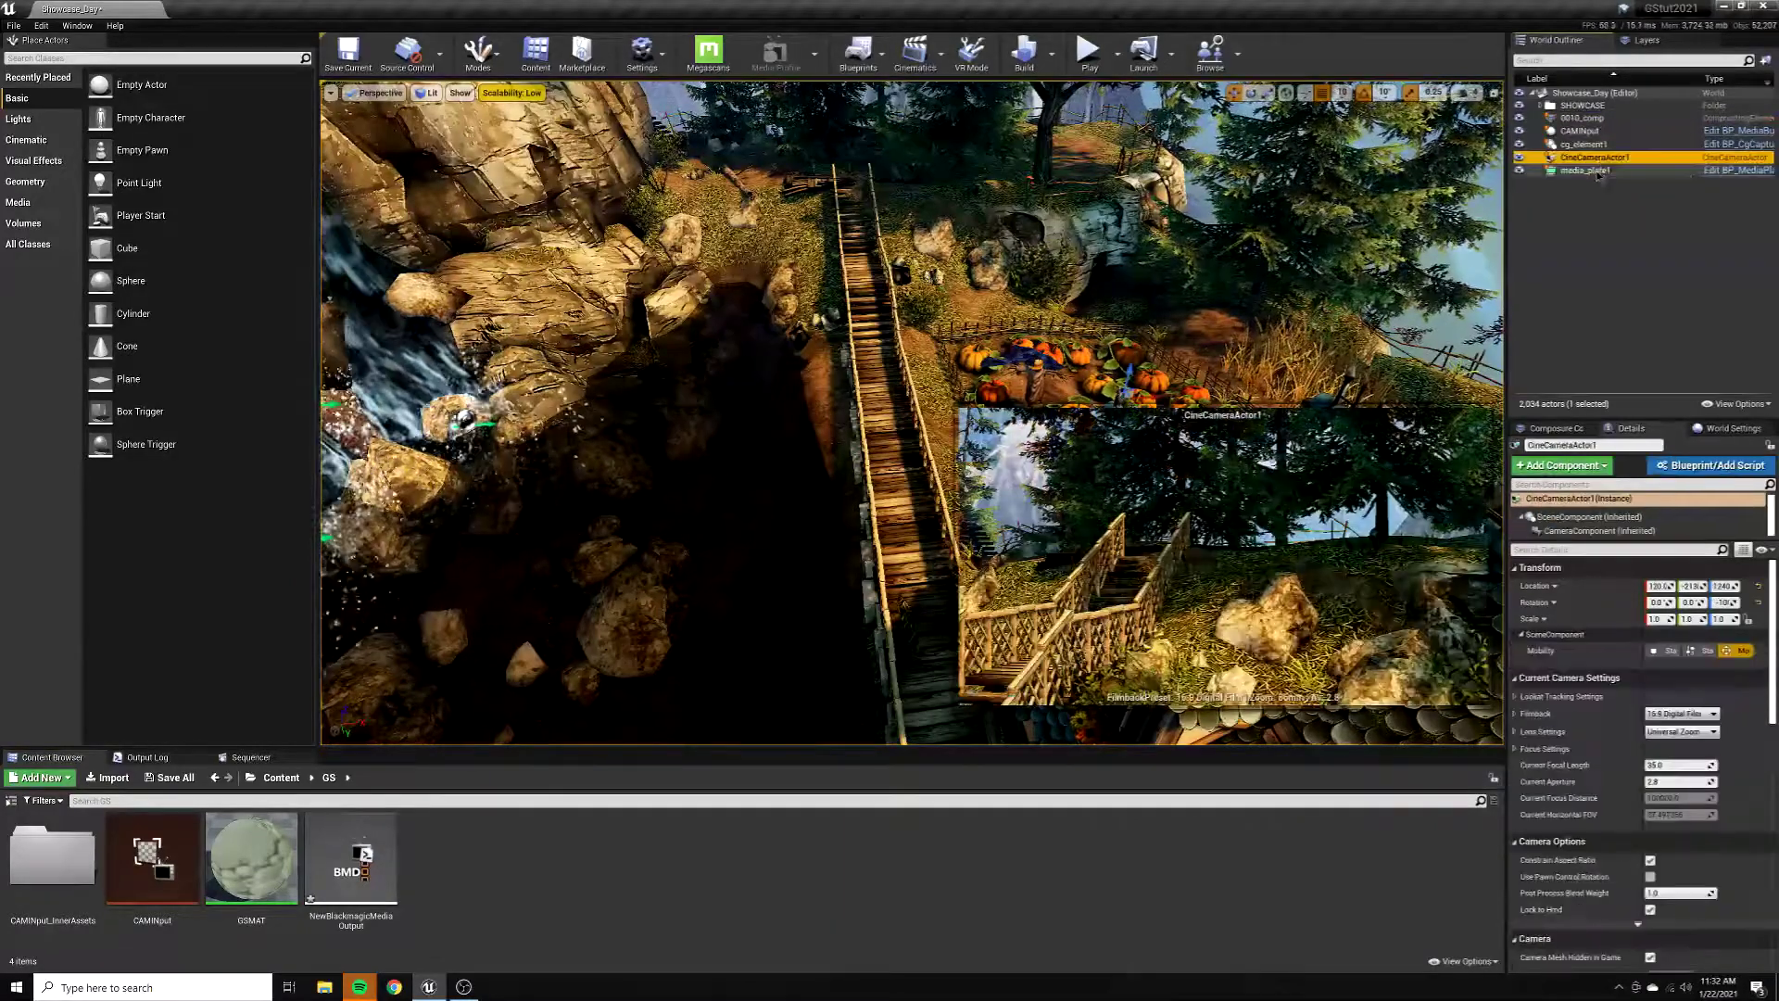
pyautogui.click(1595, 170)
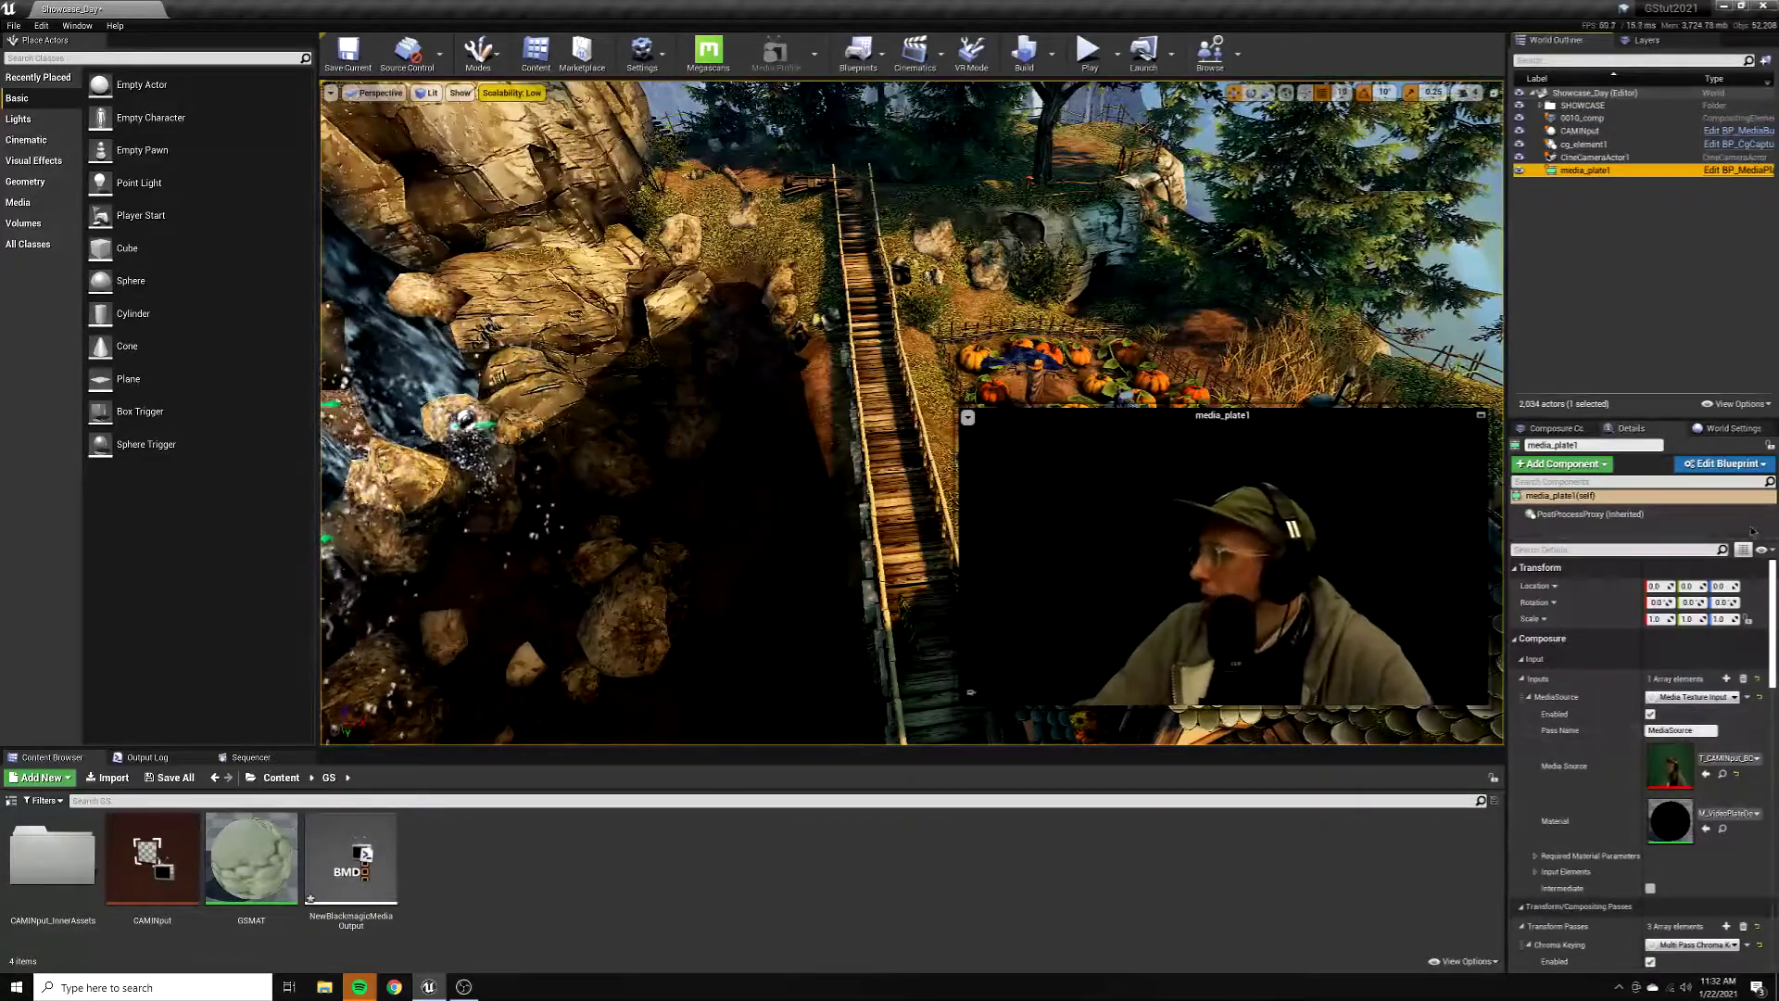
# Replace media_plate1's key colours with one green sampled by eyedropper from the camera backdrop.
pyautogui.moveTo(1774, 633); pyautogui.dragTo(1768, 706)
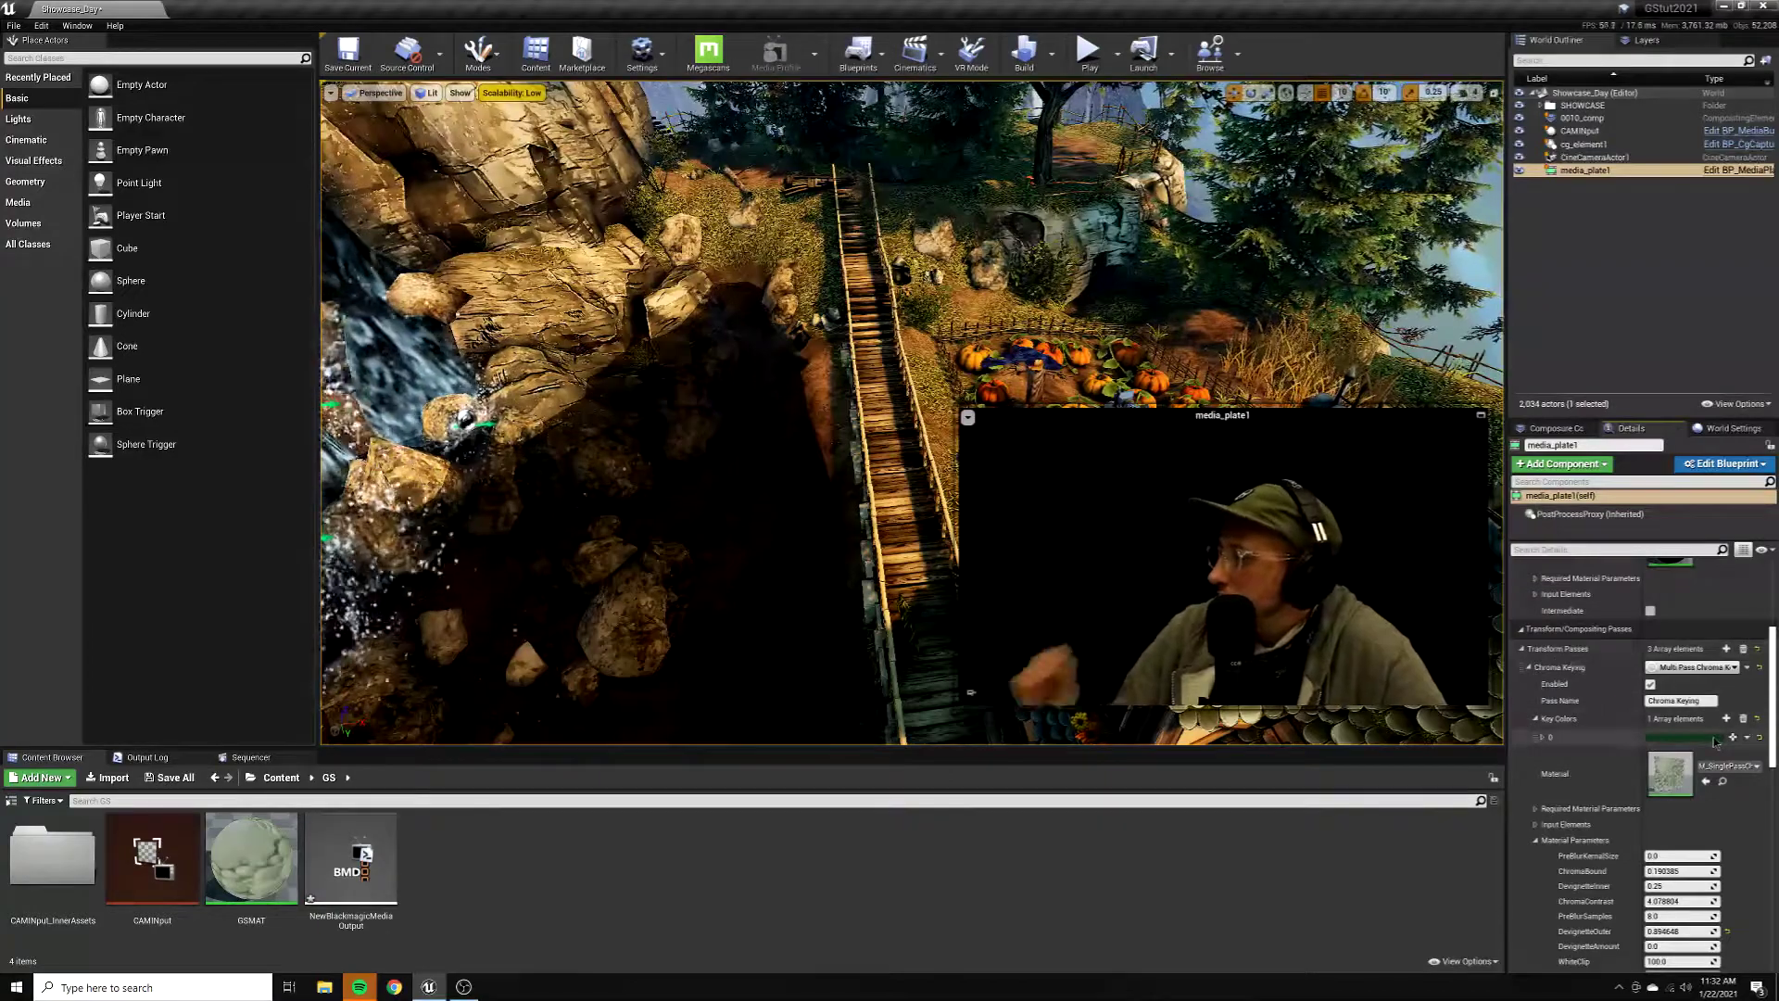
pyautogui.click(1744, 720)
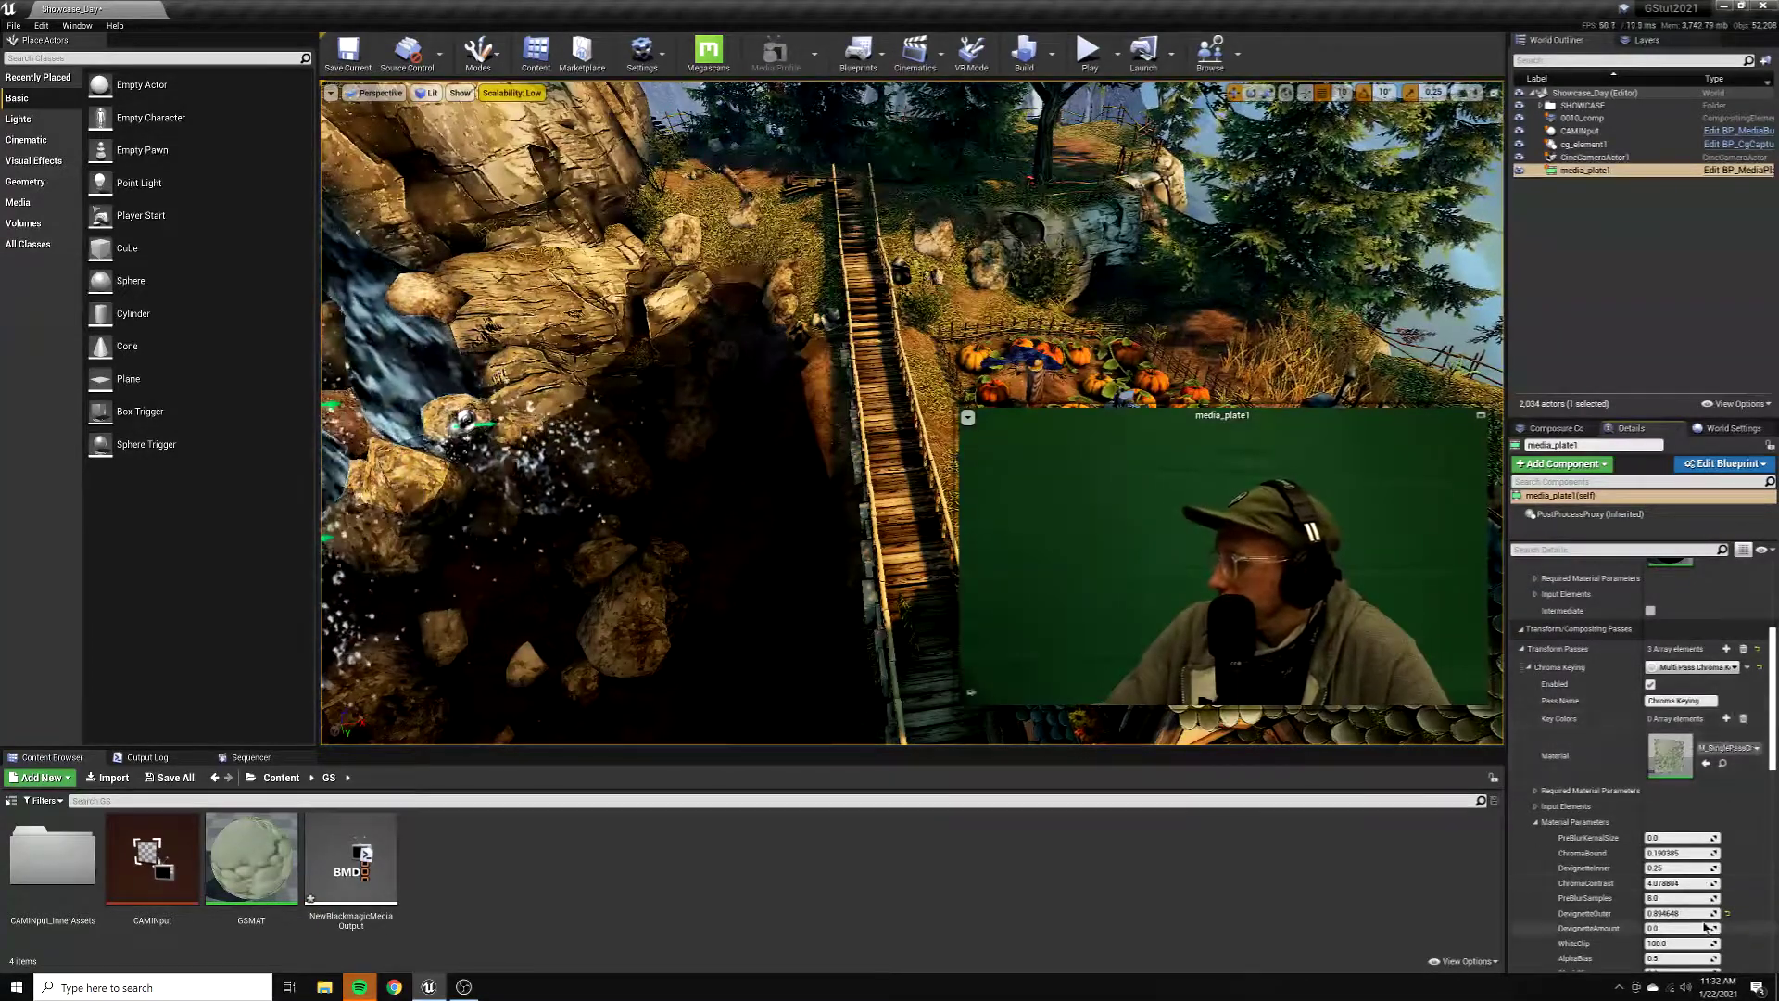
pyautogui.scroll(-1, 1733, 904)
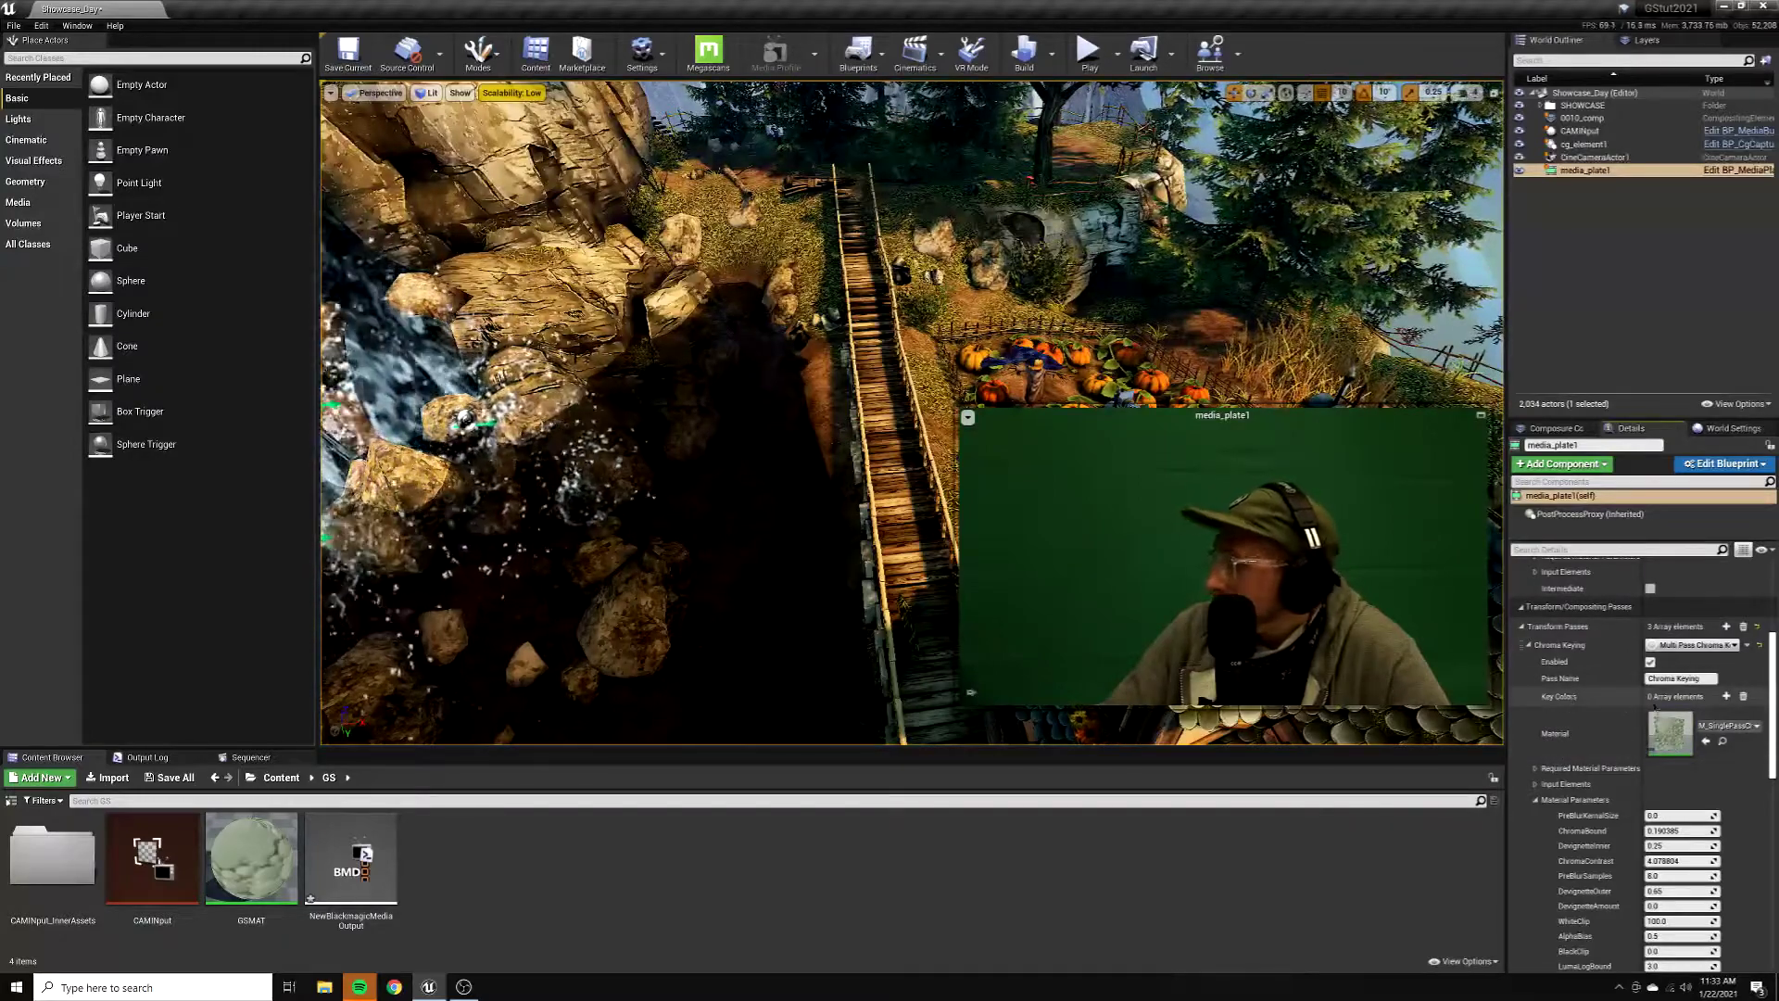
pyautogui.click(1727, 696)
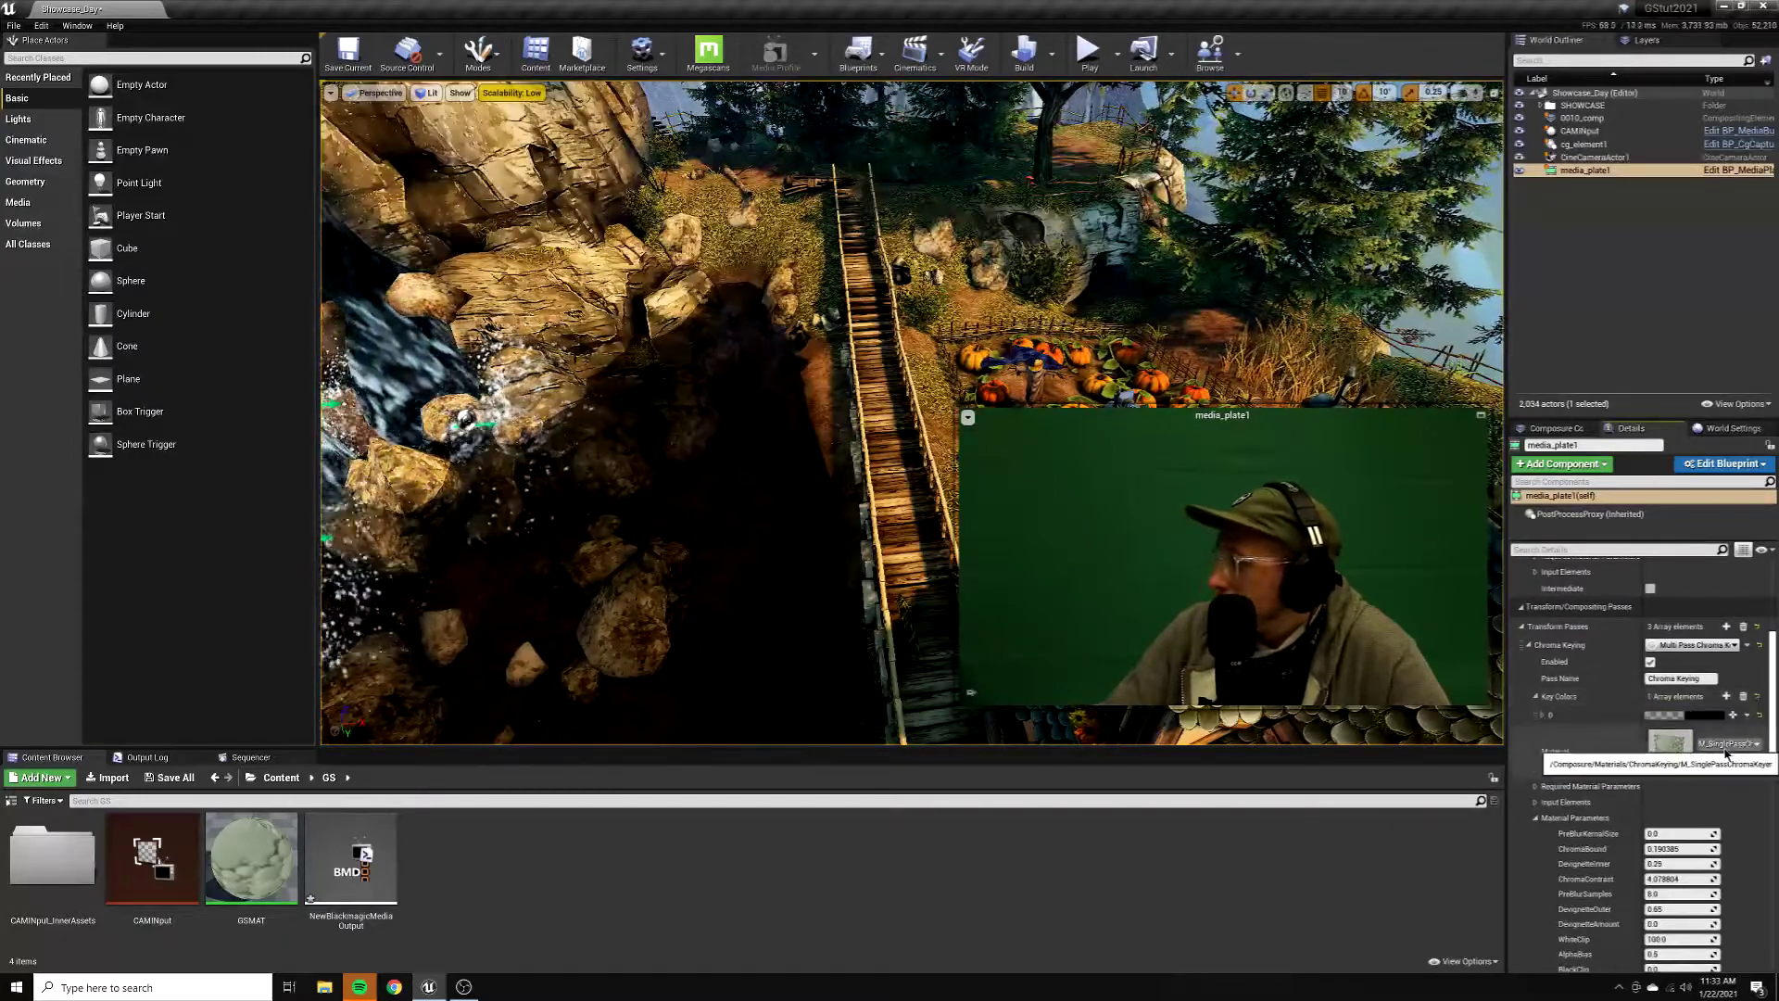
pyautogui.click(1707, 716)
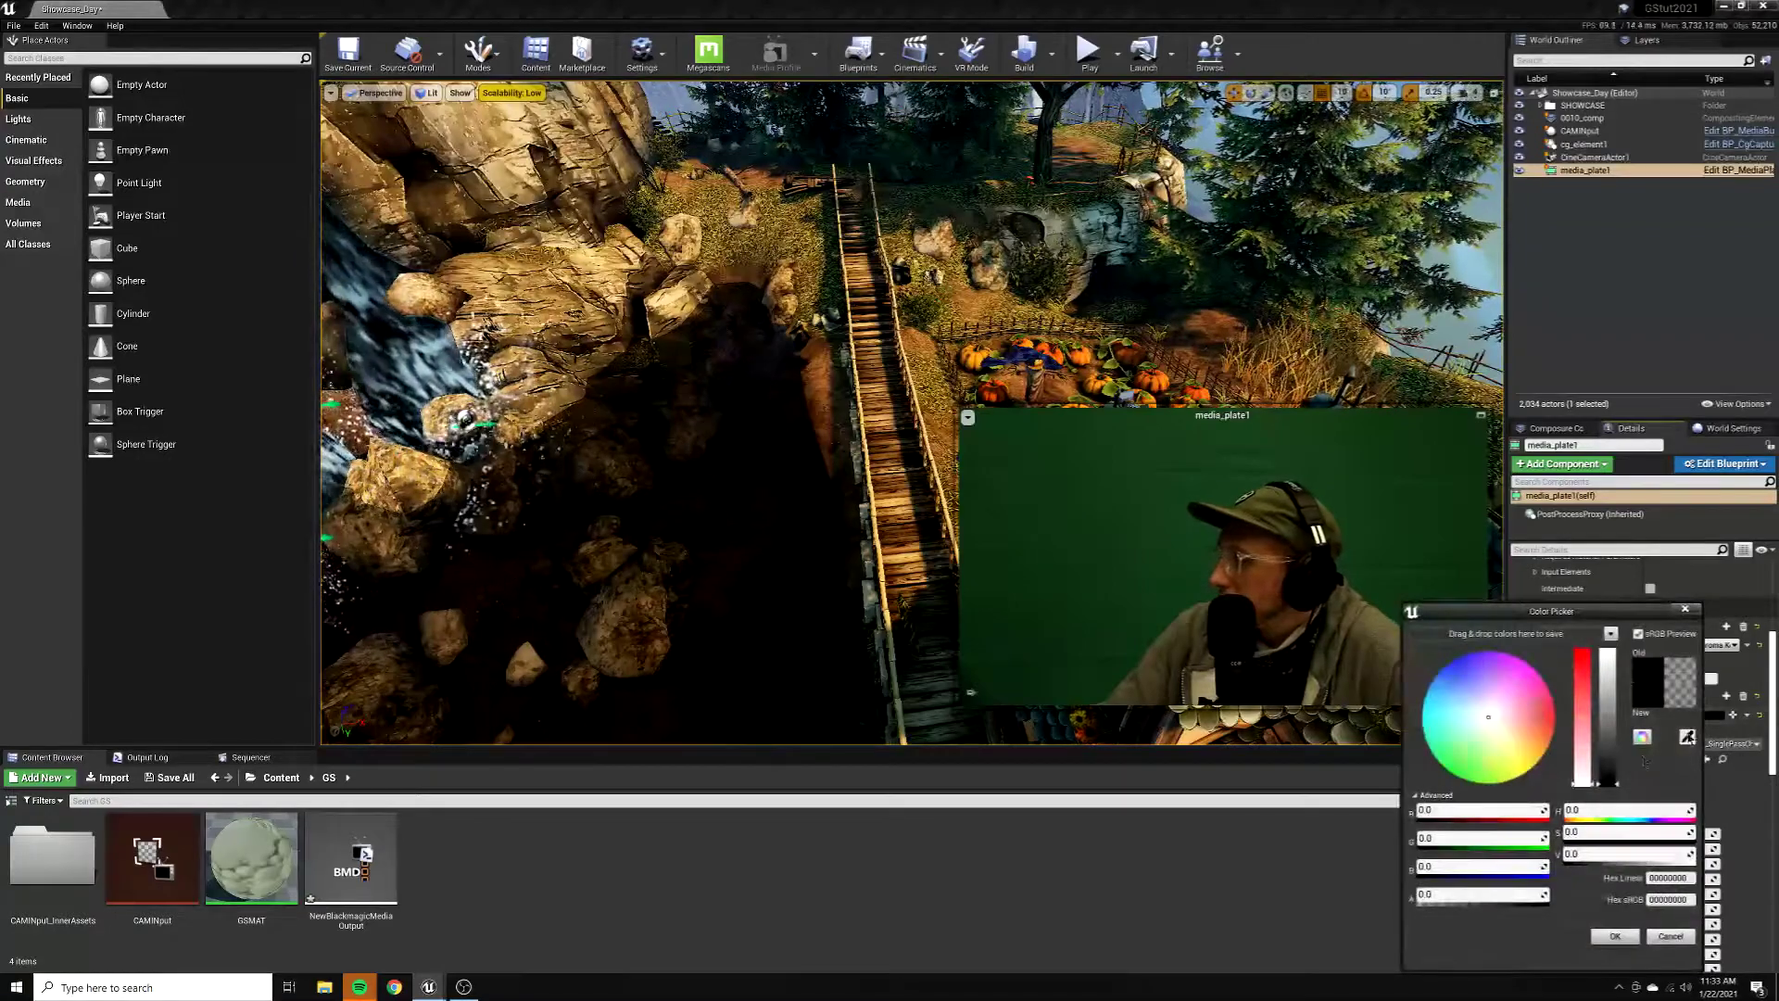
pyautogui.click(1687, 736)
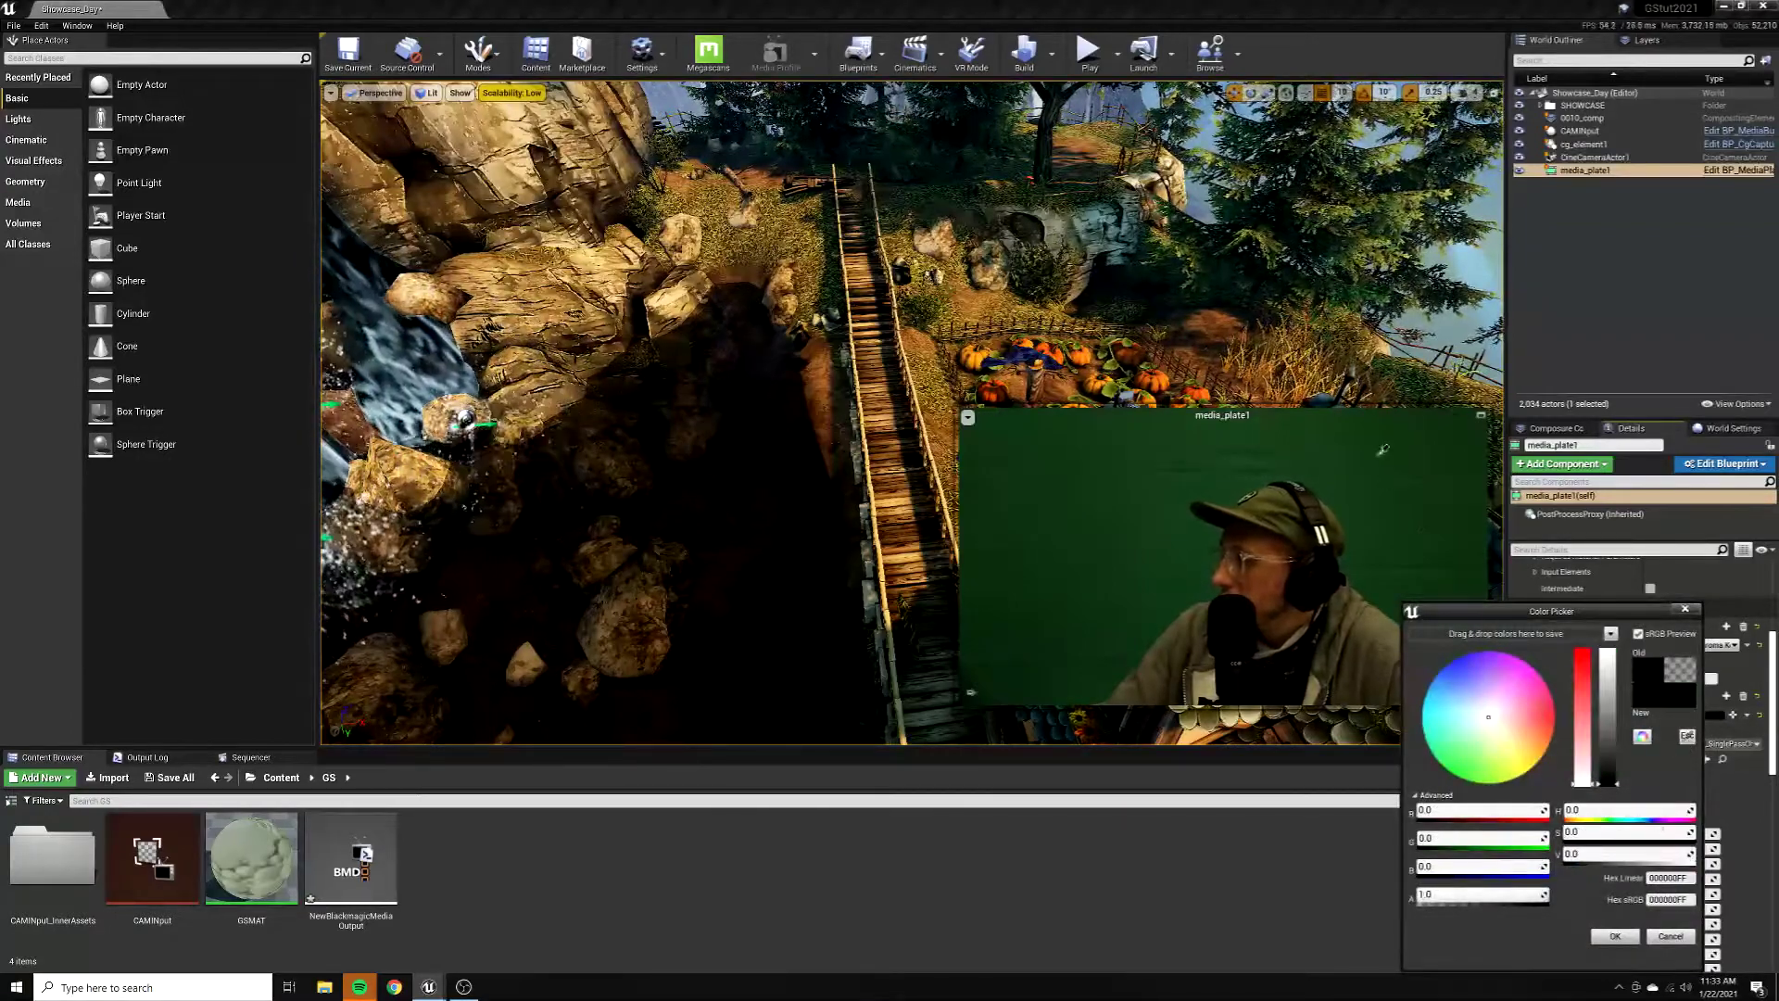
pyautogui.click(1381, 450)
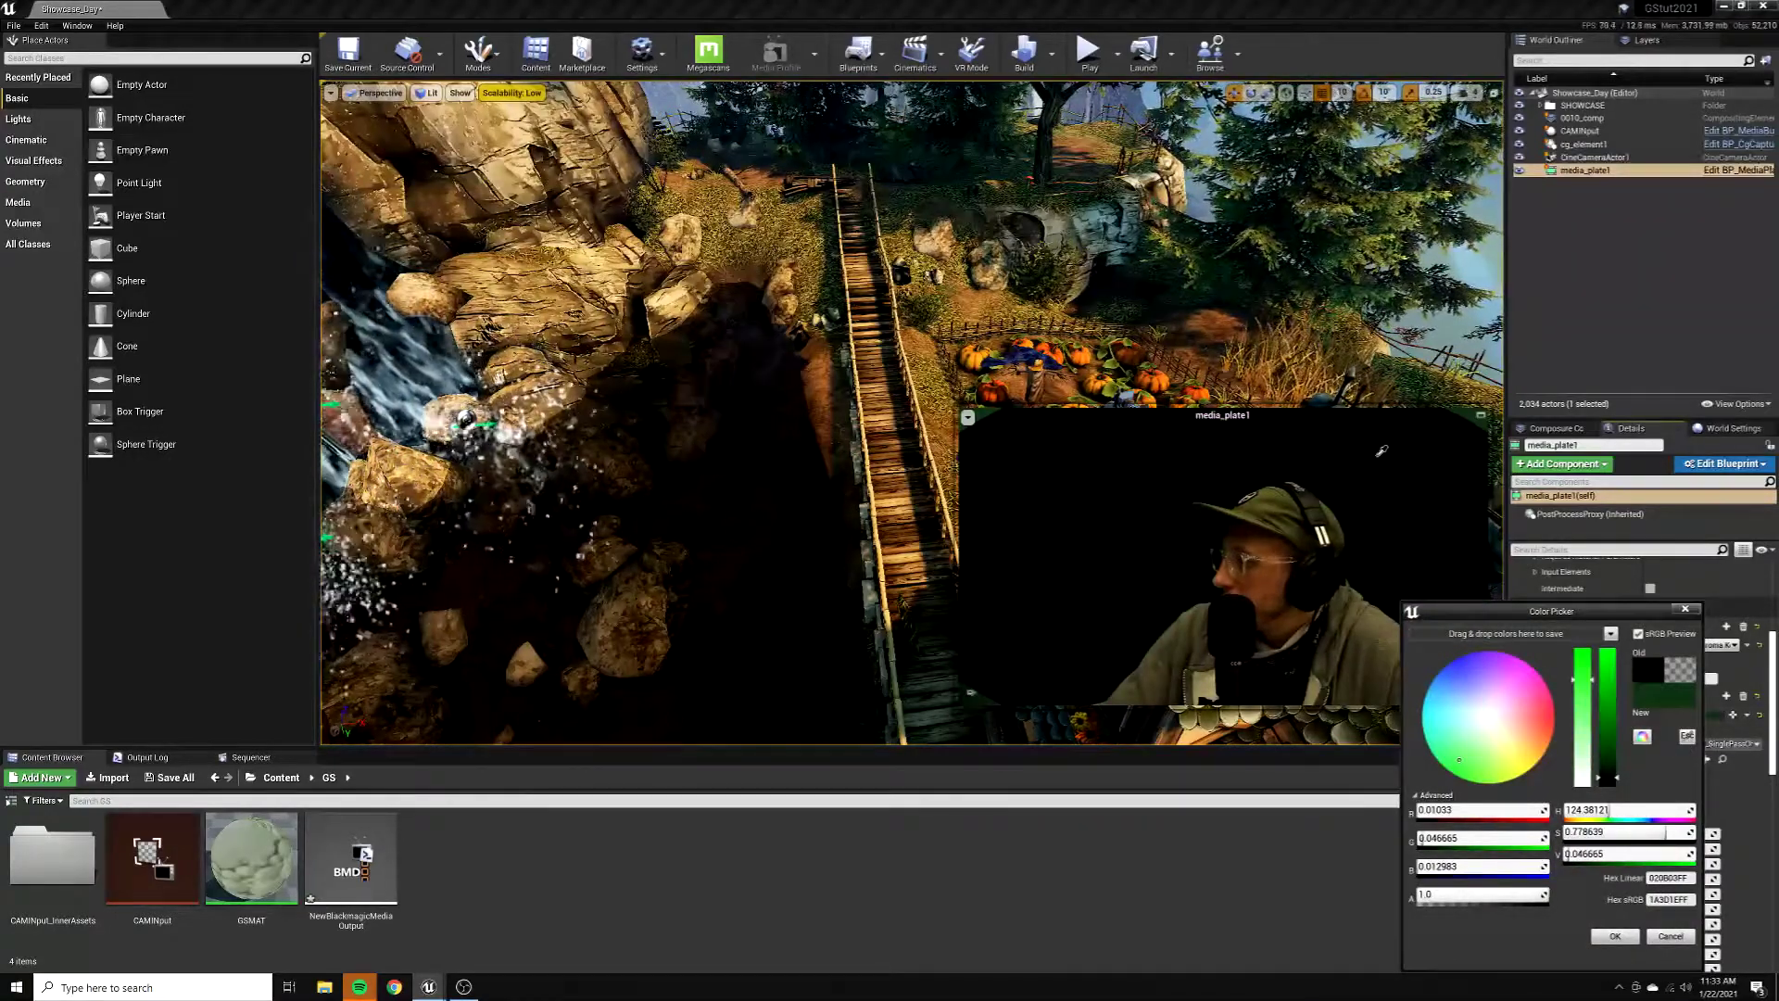
pyautogui.click(1381, 450)
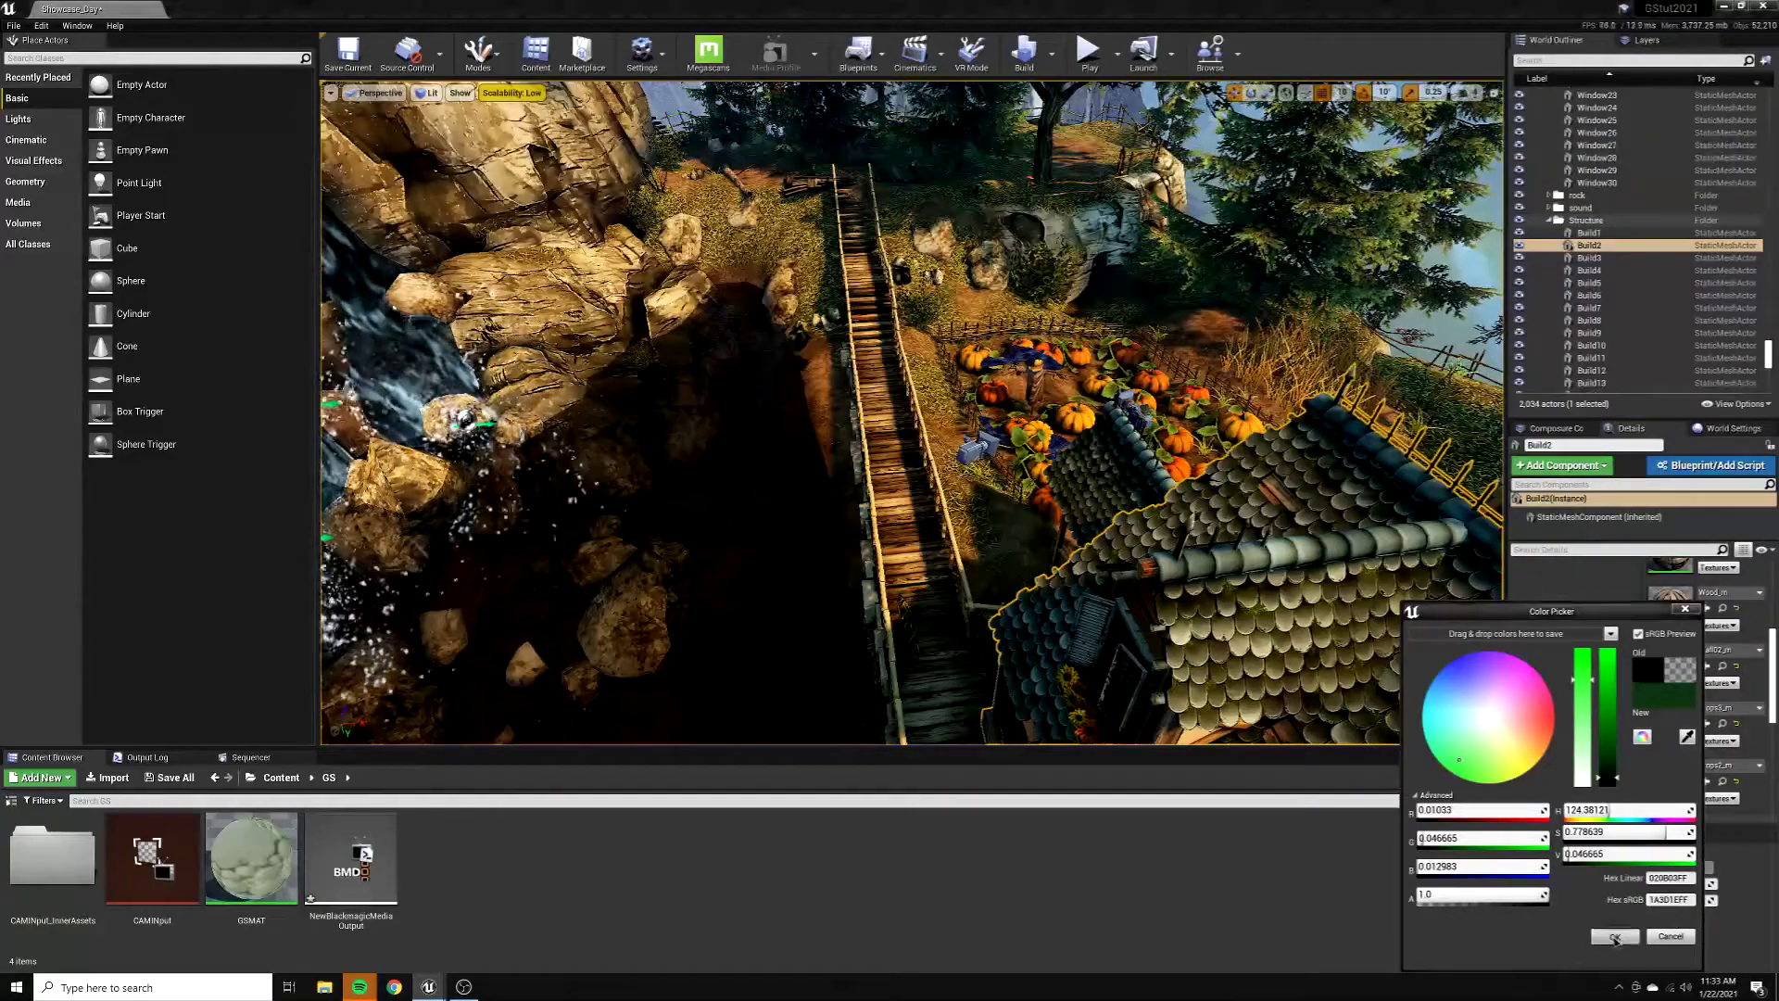
pyautogui.click(1654, 933)
pyautogui.scroll(-10, 1735, 270)
pyautogui.scroll(8, 1735, 268)
pyautogui.scroll(10, 1735, 268)
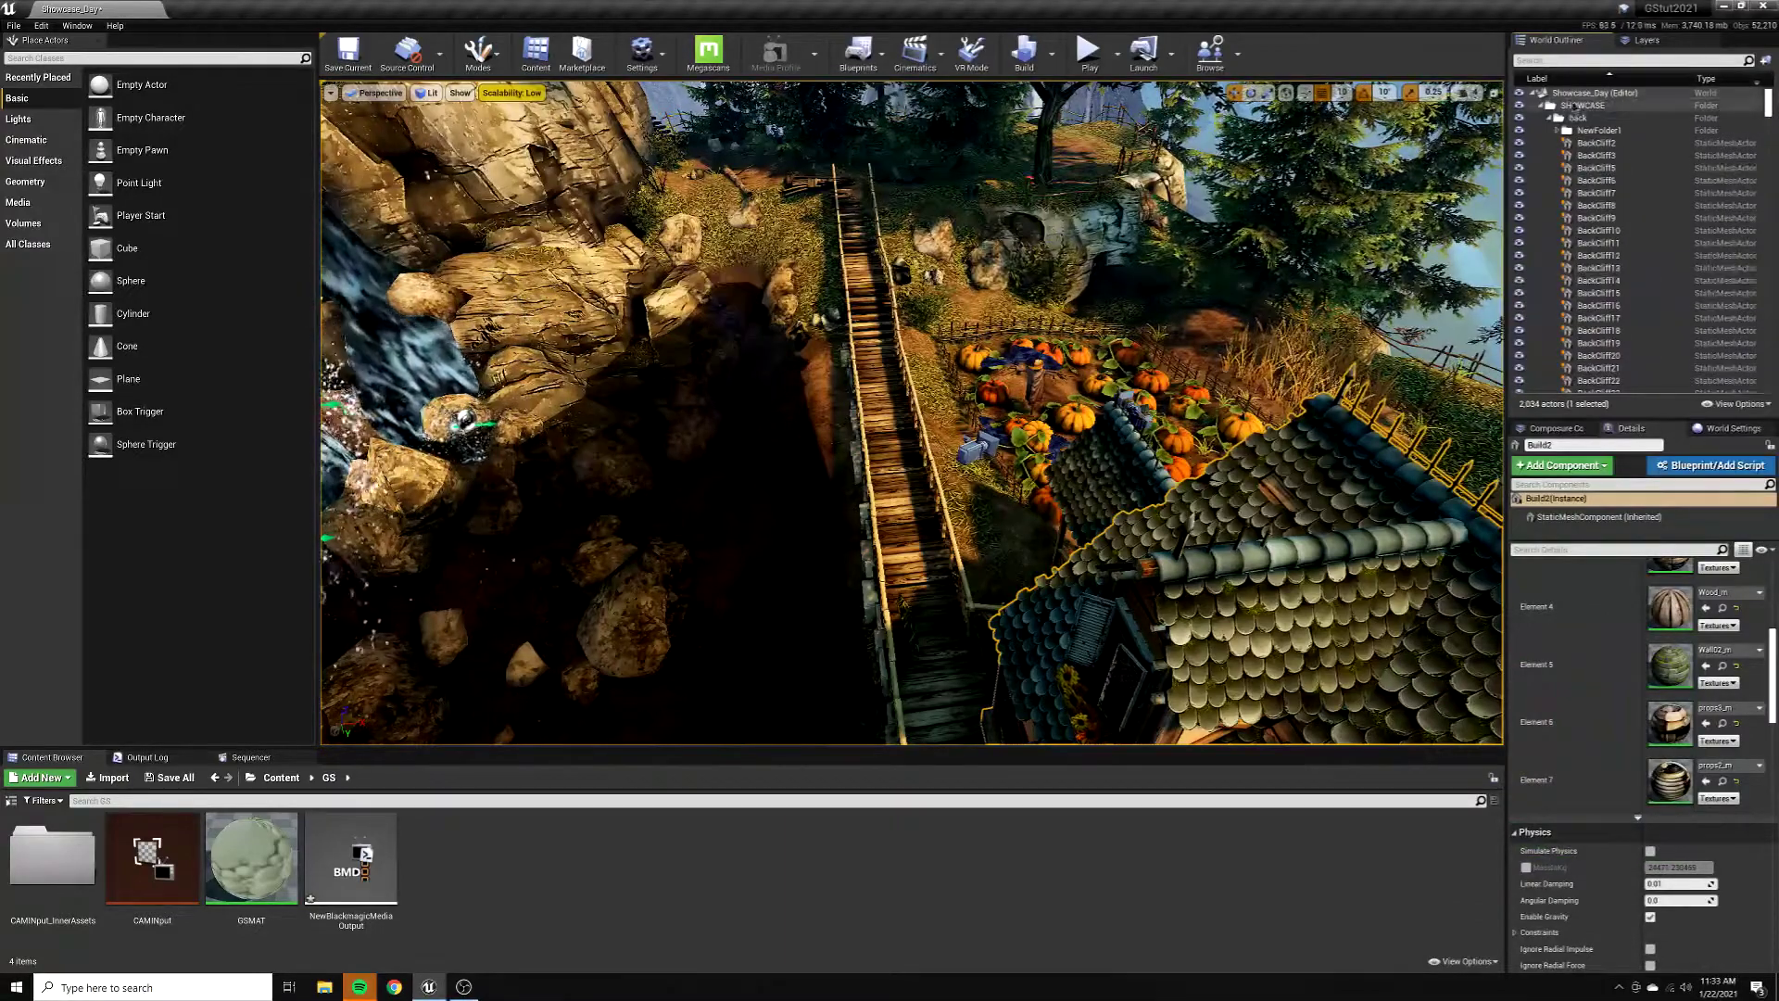
# Collapse SHOWCASE, select media_plate1, and lower DevignetteOuter to about 0.58.
pyautogui.click(1549, 106)
pyautogui.click(1542, 106)
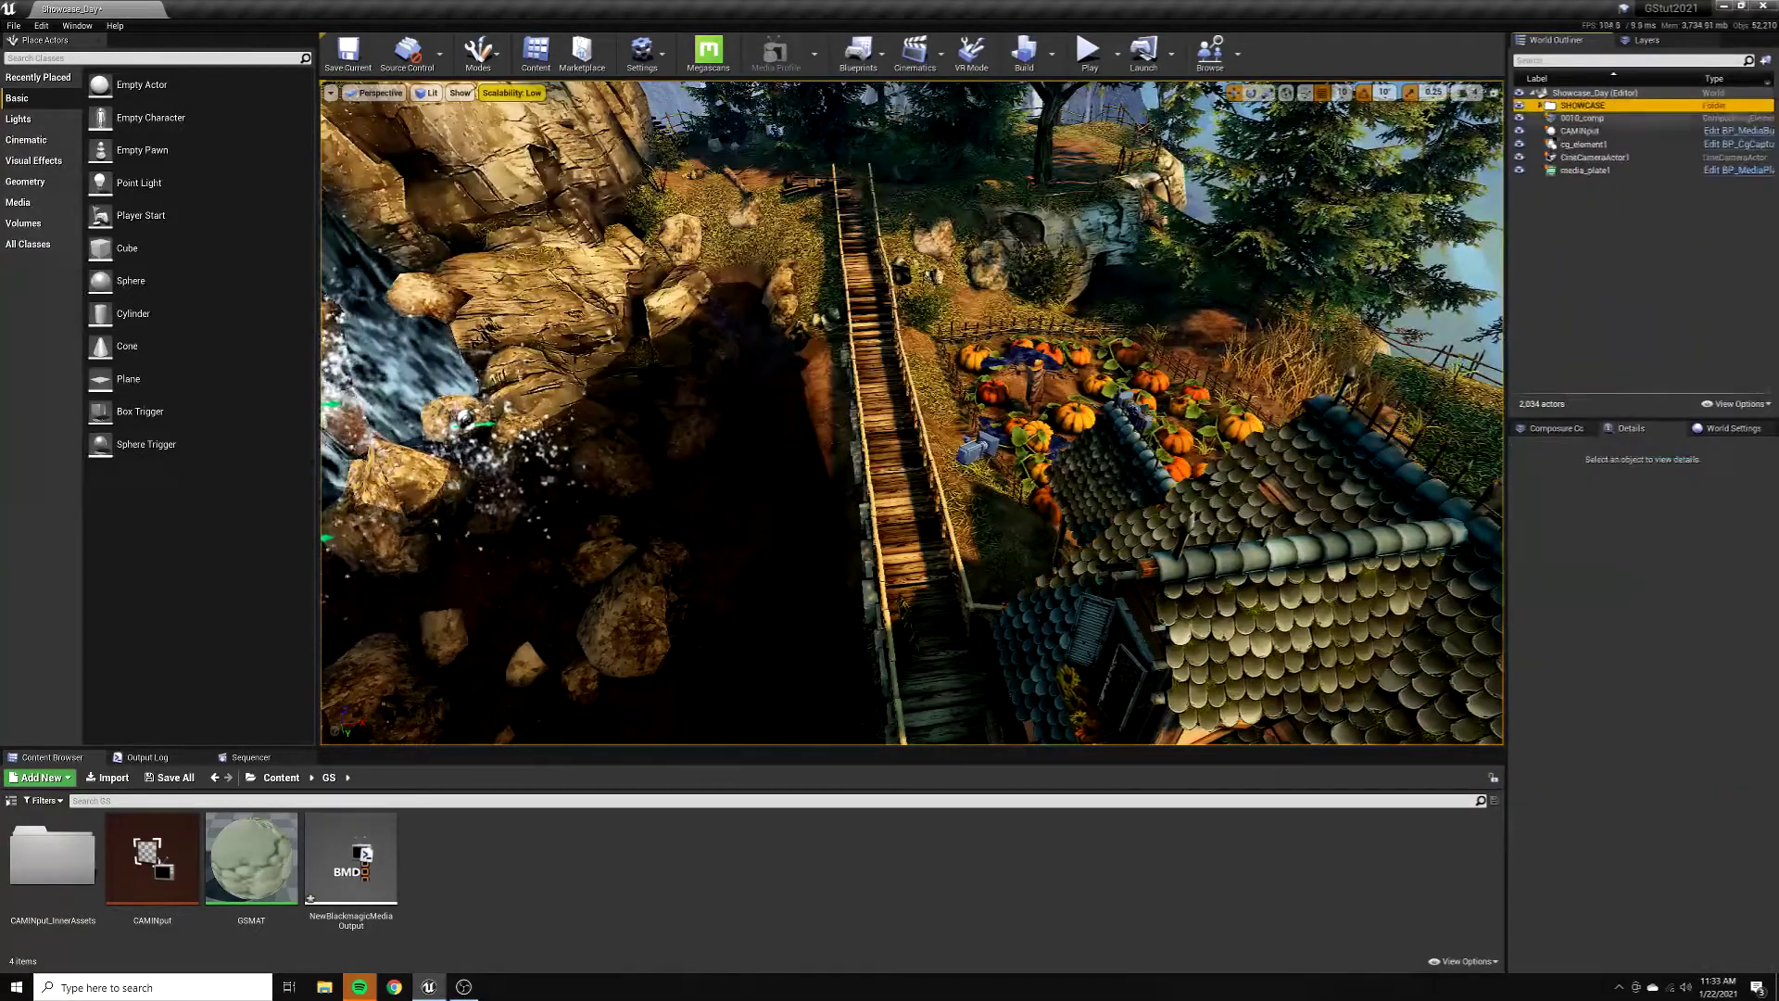
pyautogui.click(1582, 171)
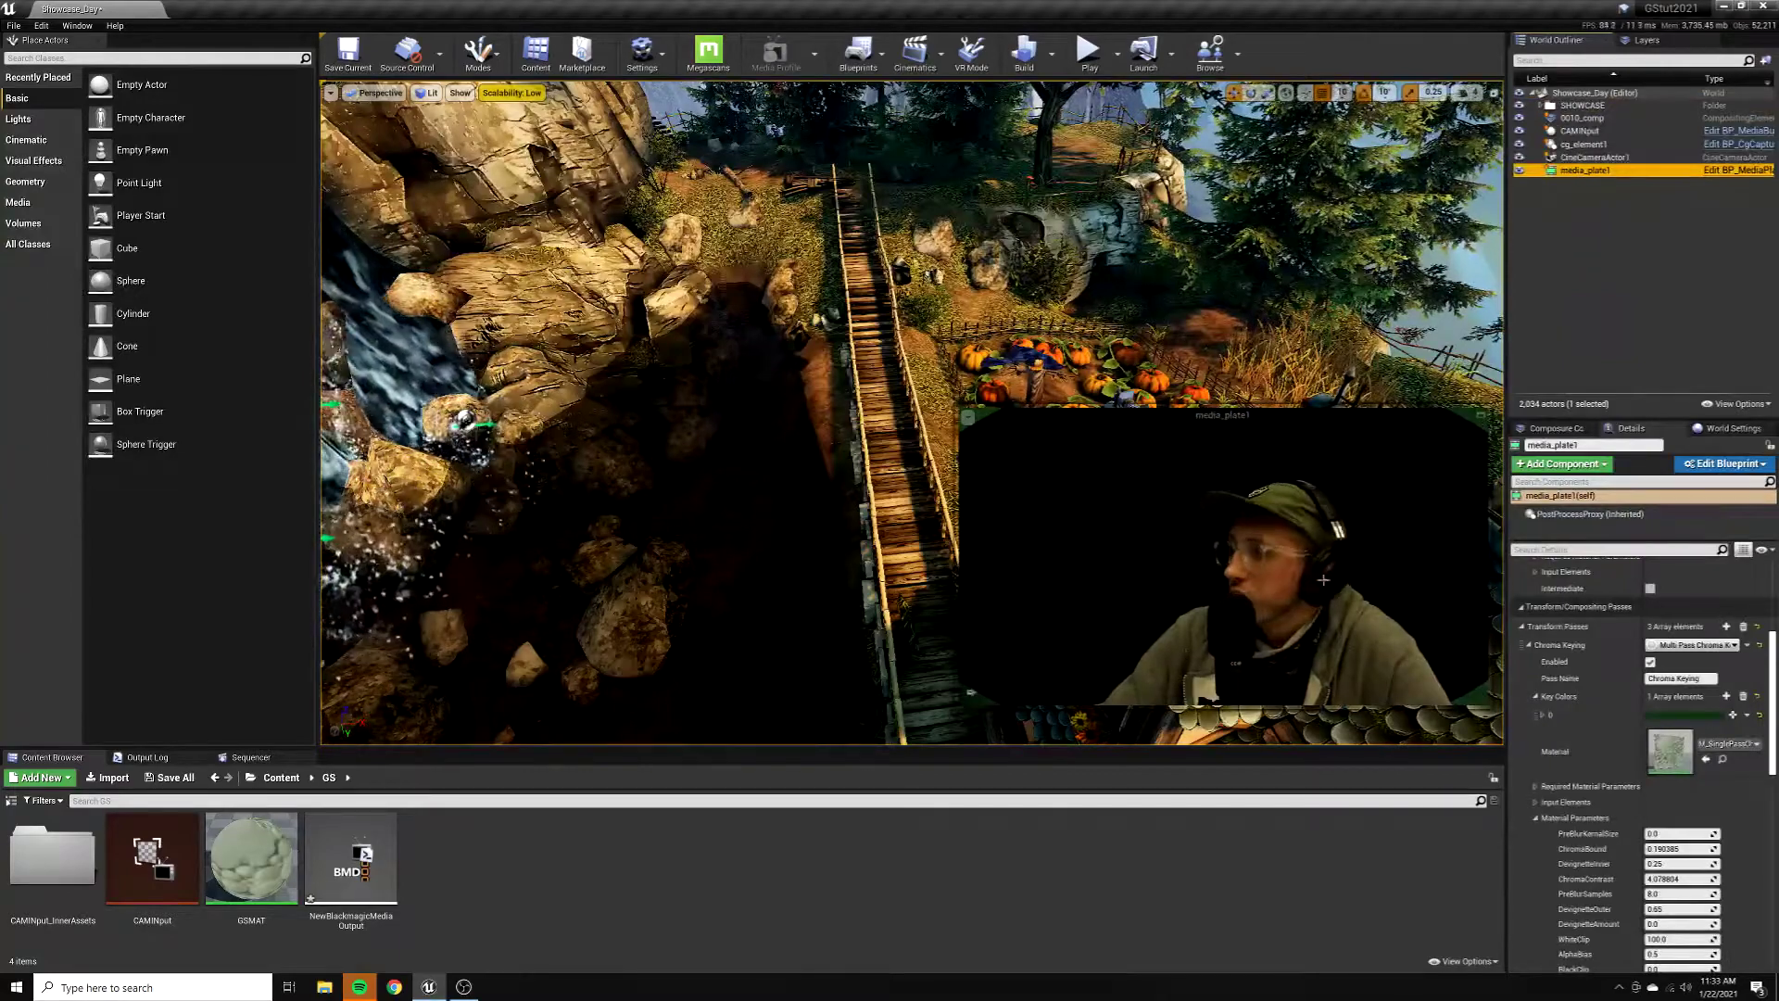
pyautogui.scroll(-2, 1646, 874)
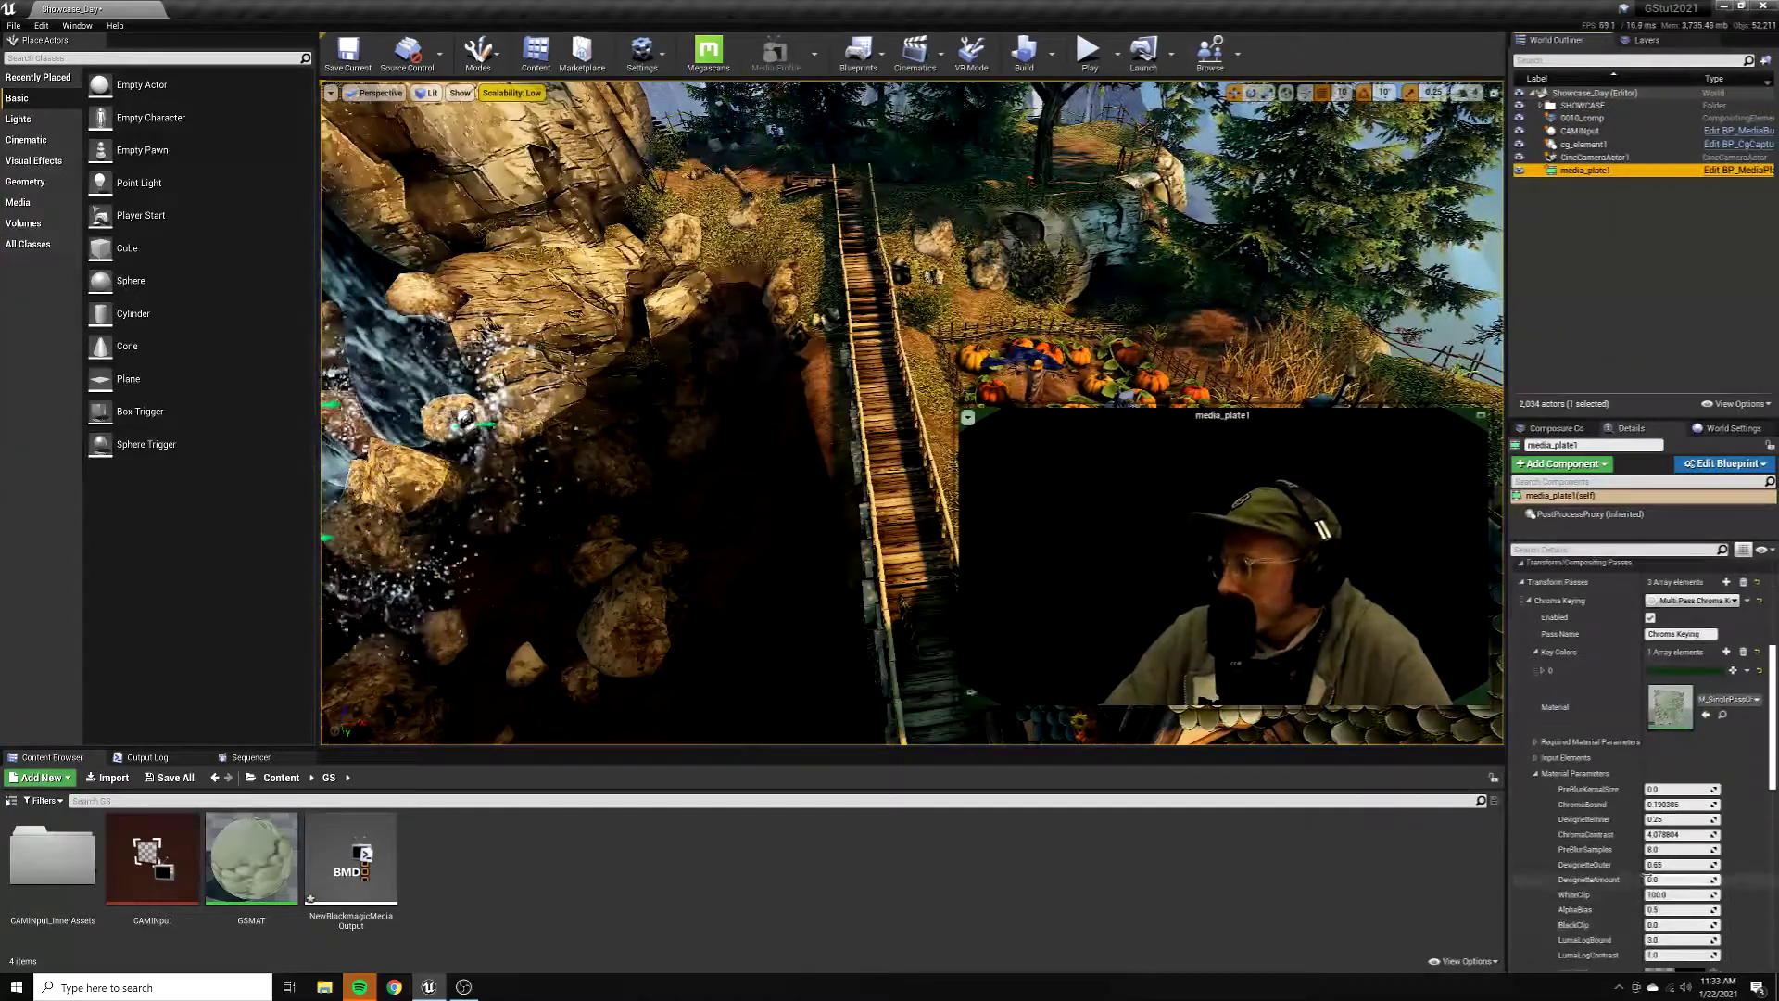
pyautogui.moveTo(1668, 864); pyautogui.dragTo(1649, 864)
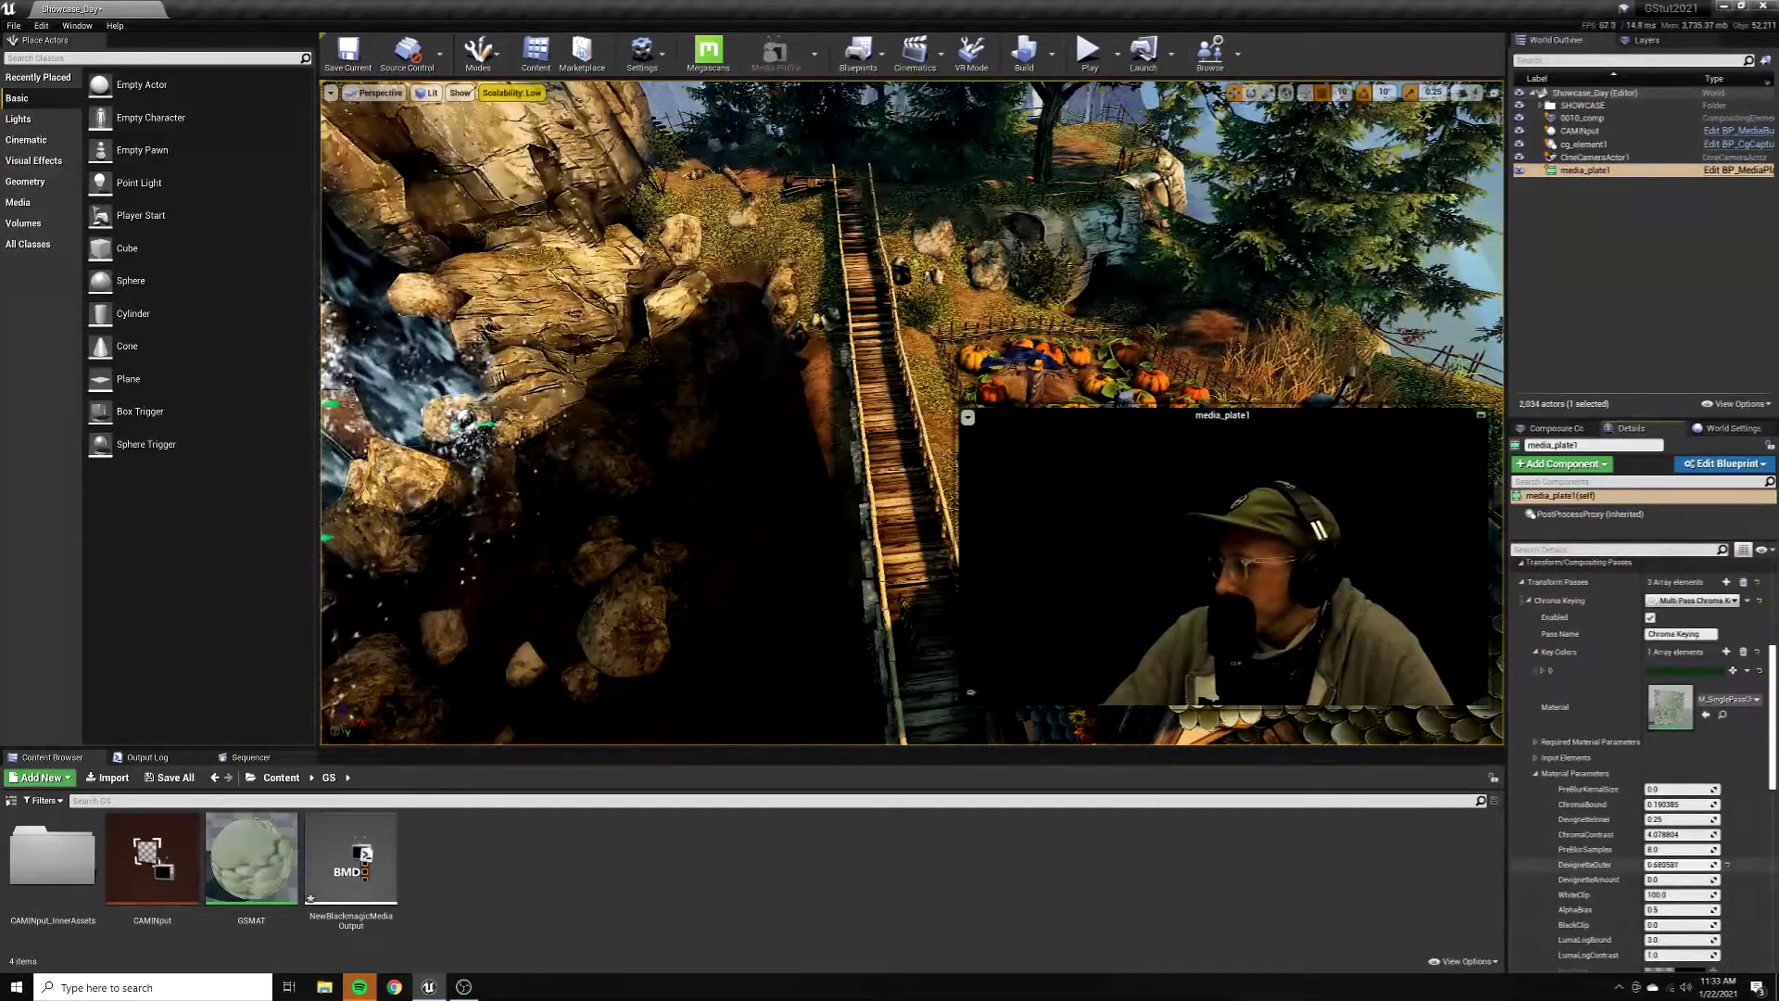
# Review the 0010_comp Details showing the keyed presenter over the mill.
pyautogui.click(1588, 121)
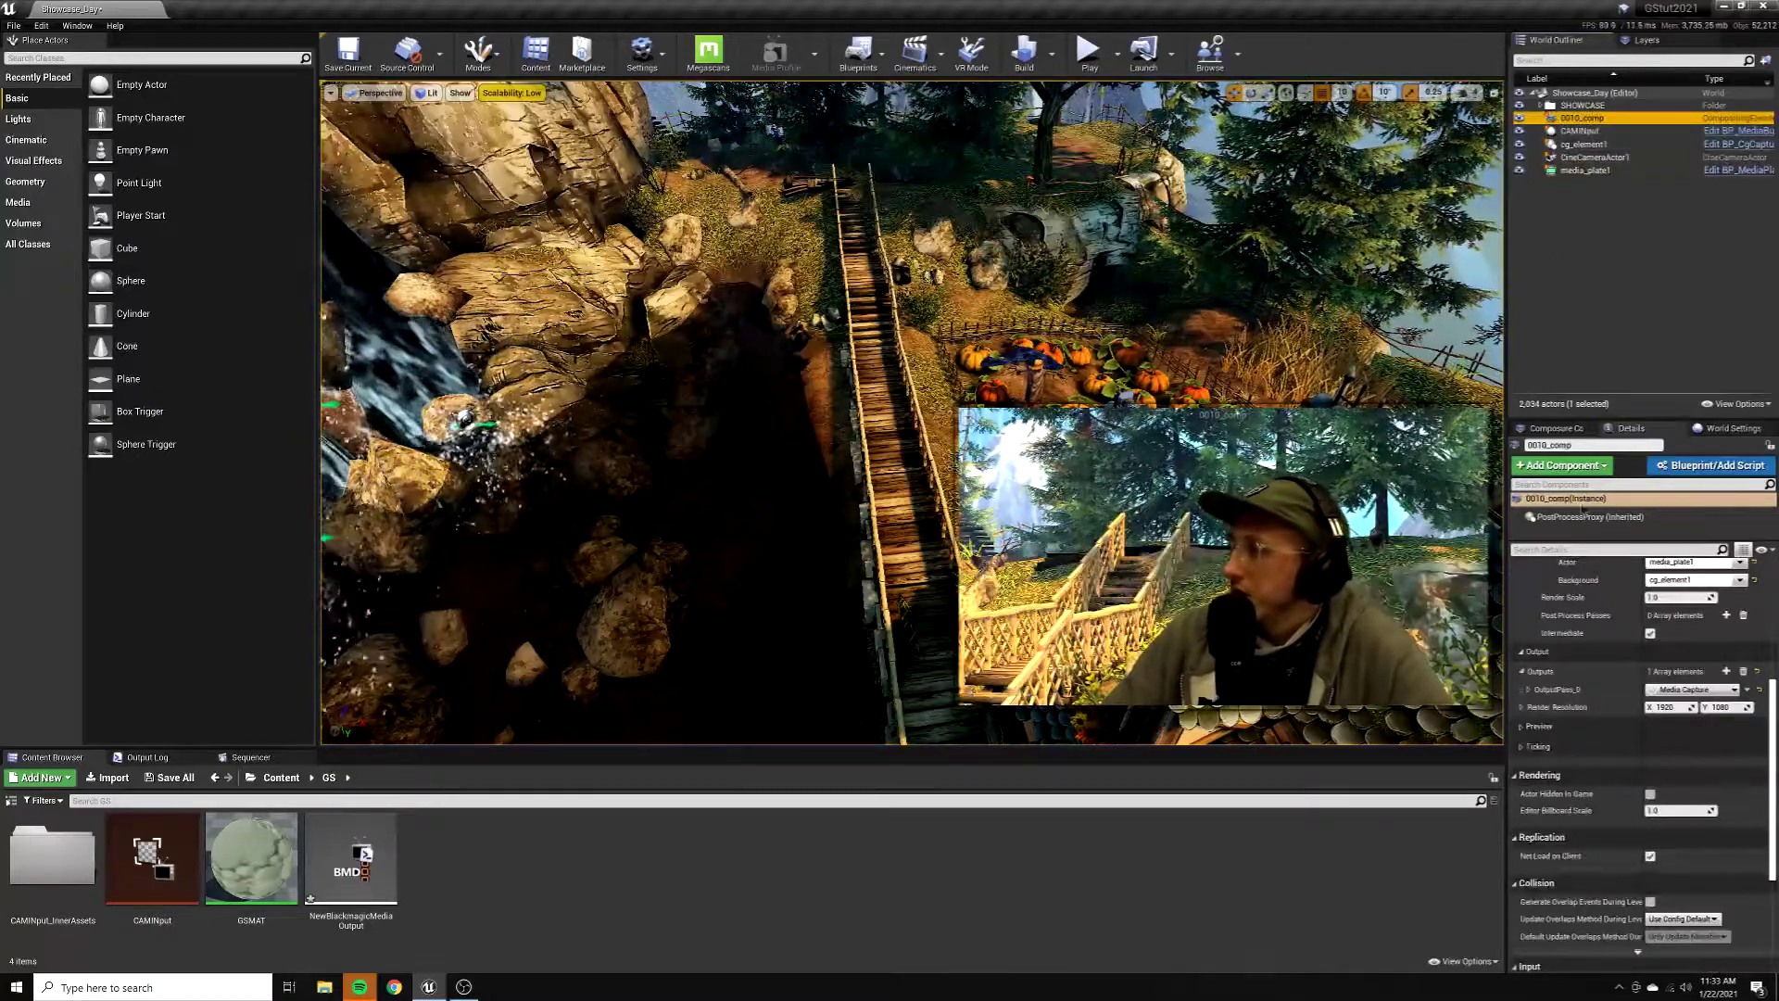
pyautogui.scroll(-3, 1625, 736)
pyautogui.scroll(-2, 1625, 736)
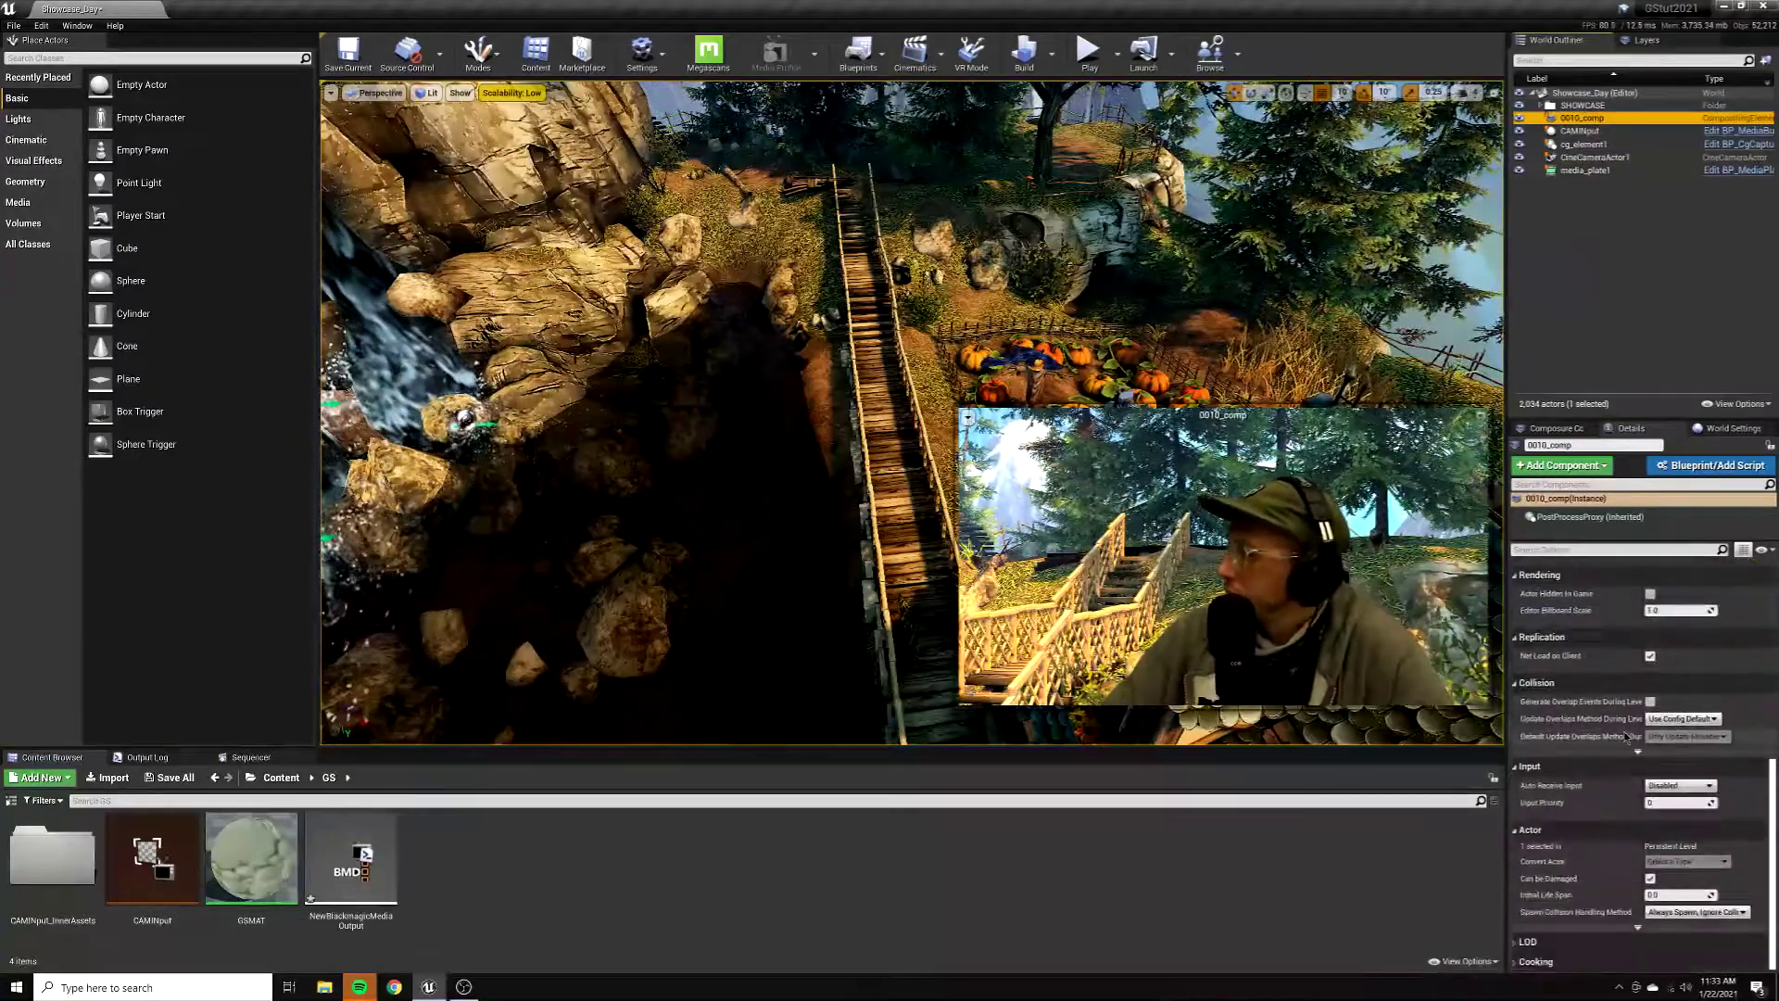
pyautogui.scroll(5, 1659, 786)
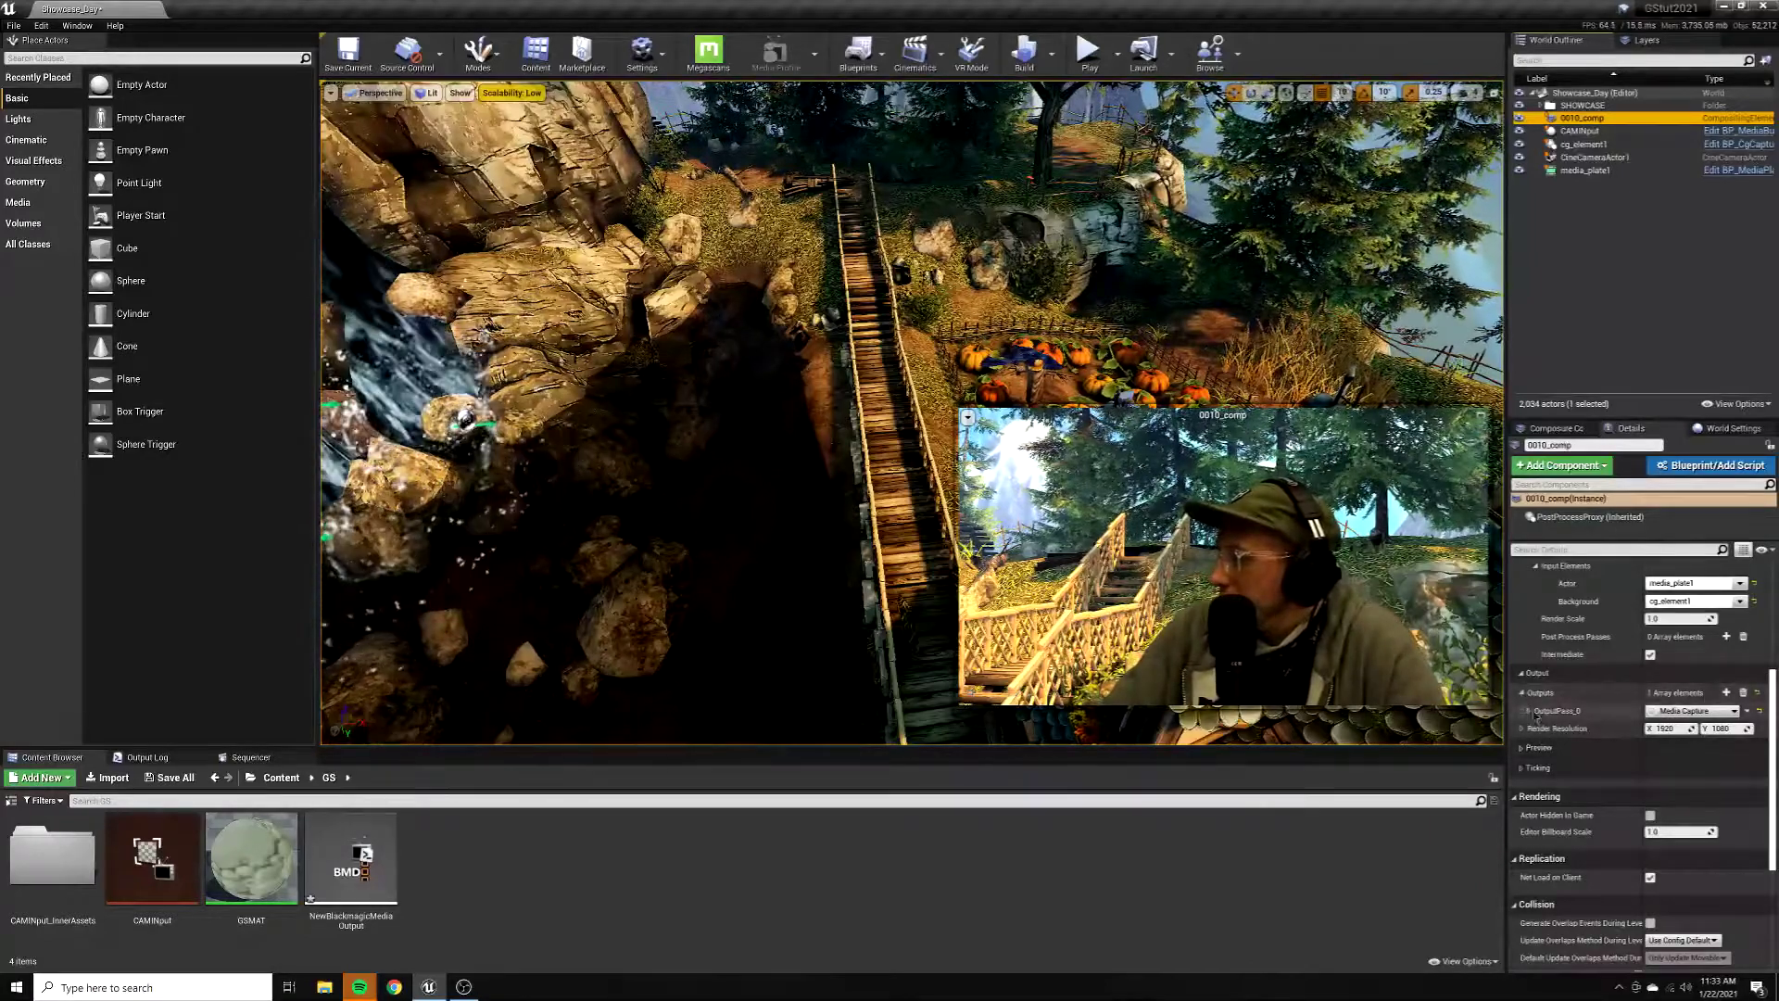
# Make the Blackmagic media output the capture output of the comp's first output pass.
pyautogui.click(1529, 710)
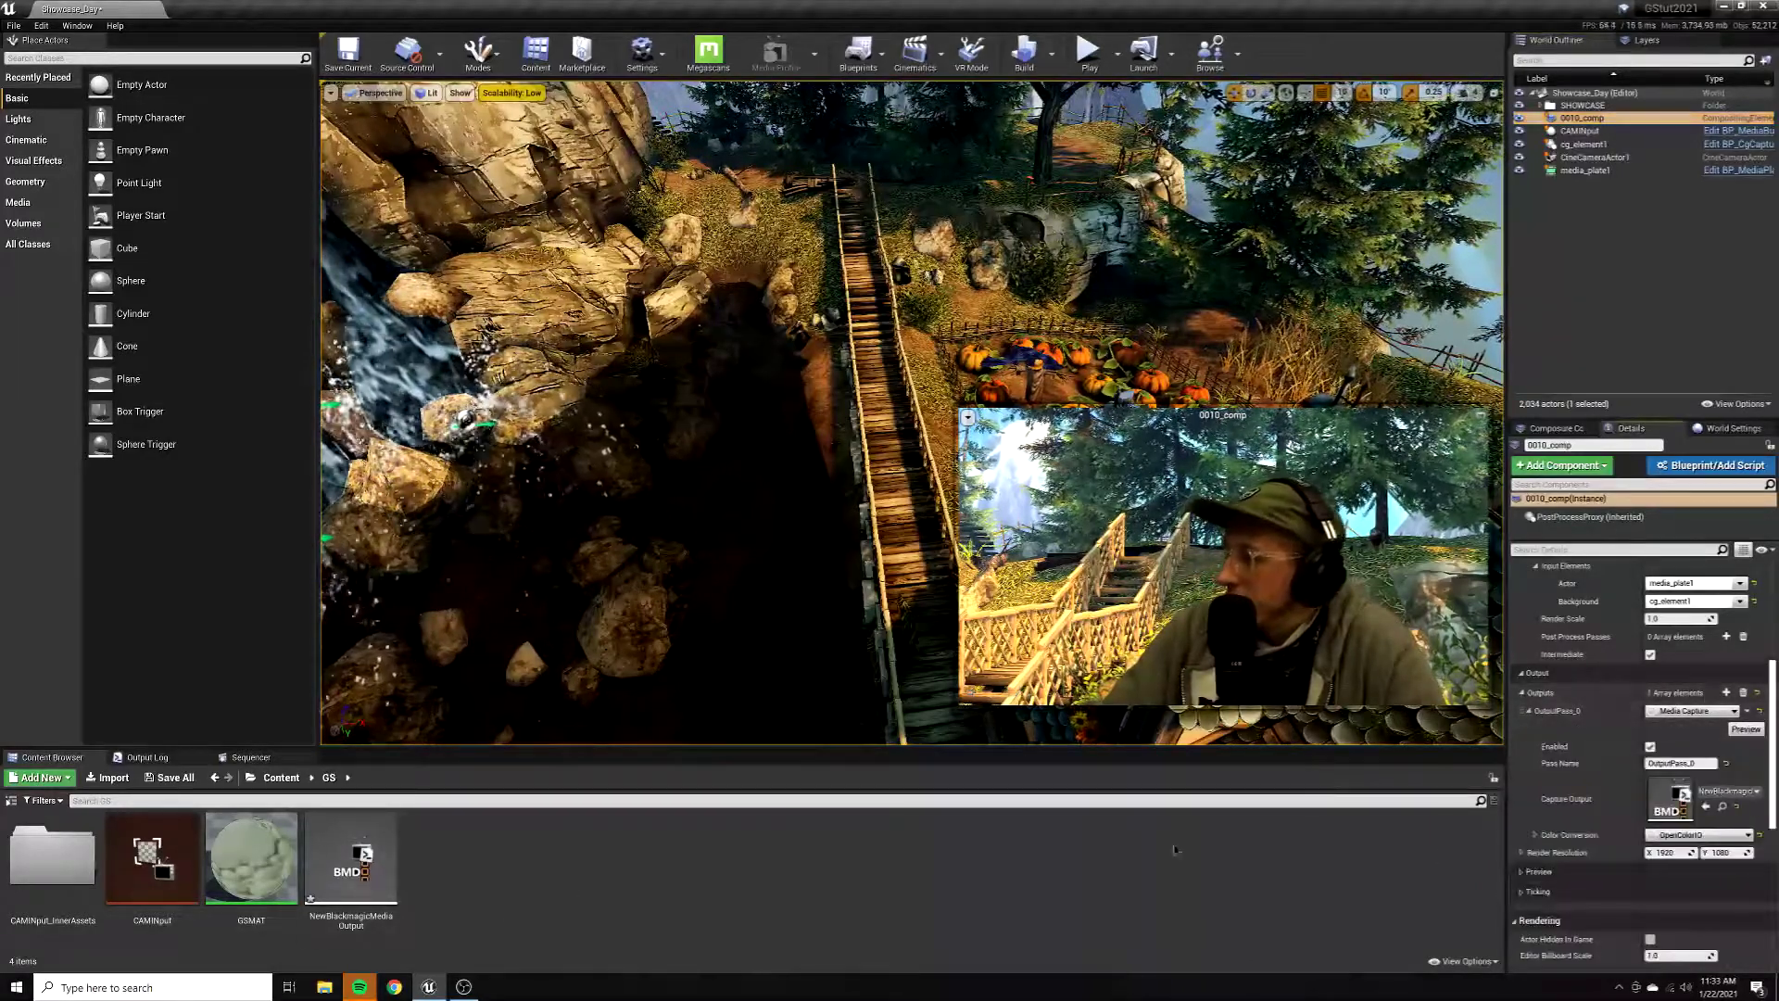
pyautogui.moveTo(351, 862)
pyautogui.mouseDown()
pyautogui.moveTo(1306, 845)
pyautogui.moveTo(335, 871)
pyautogui.moveTo(349, 857)
pyautogui.mouseUp()
pyautogui.press('Escape')
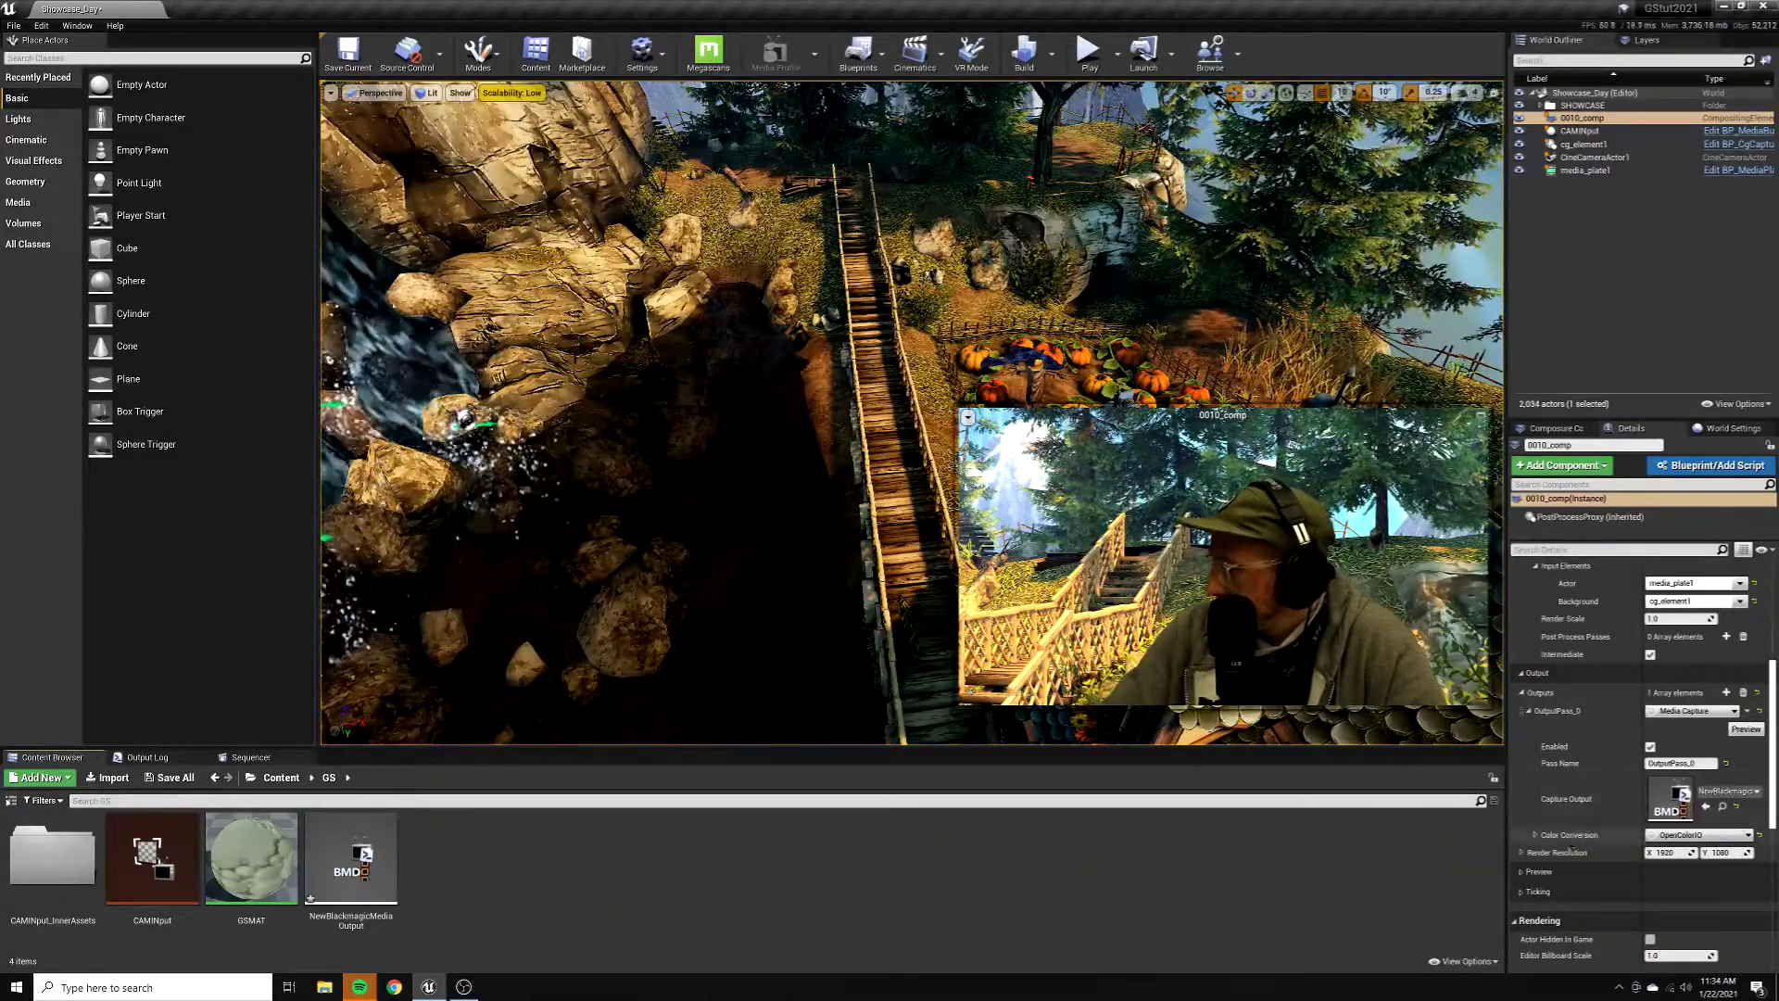
pyautogui.scroll(-2, 1738, 847)
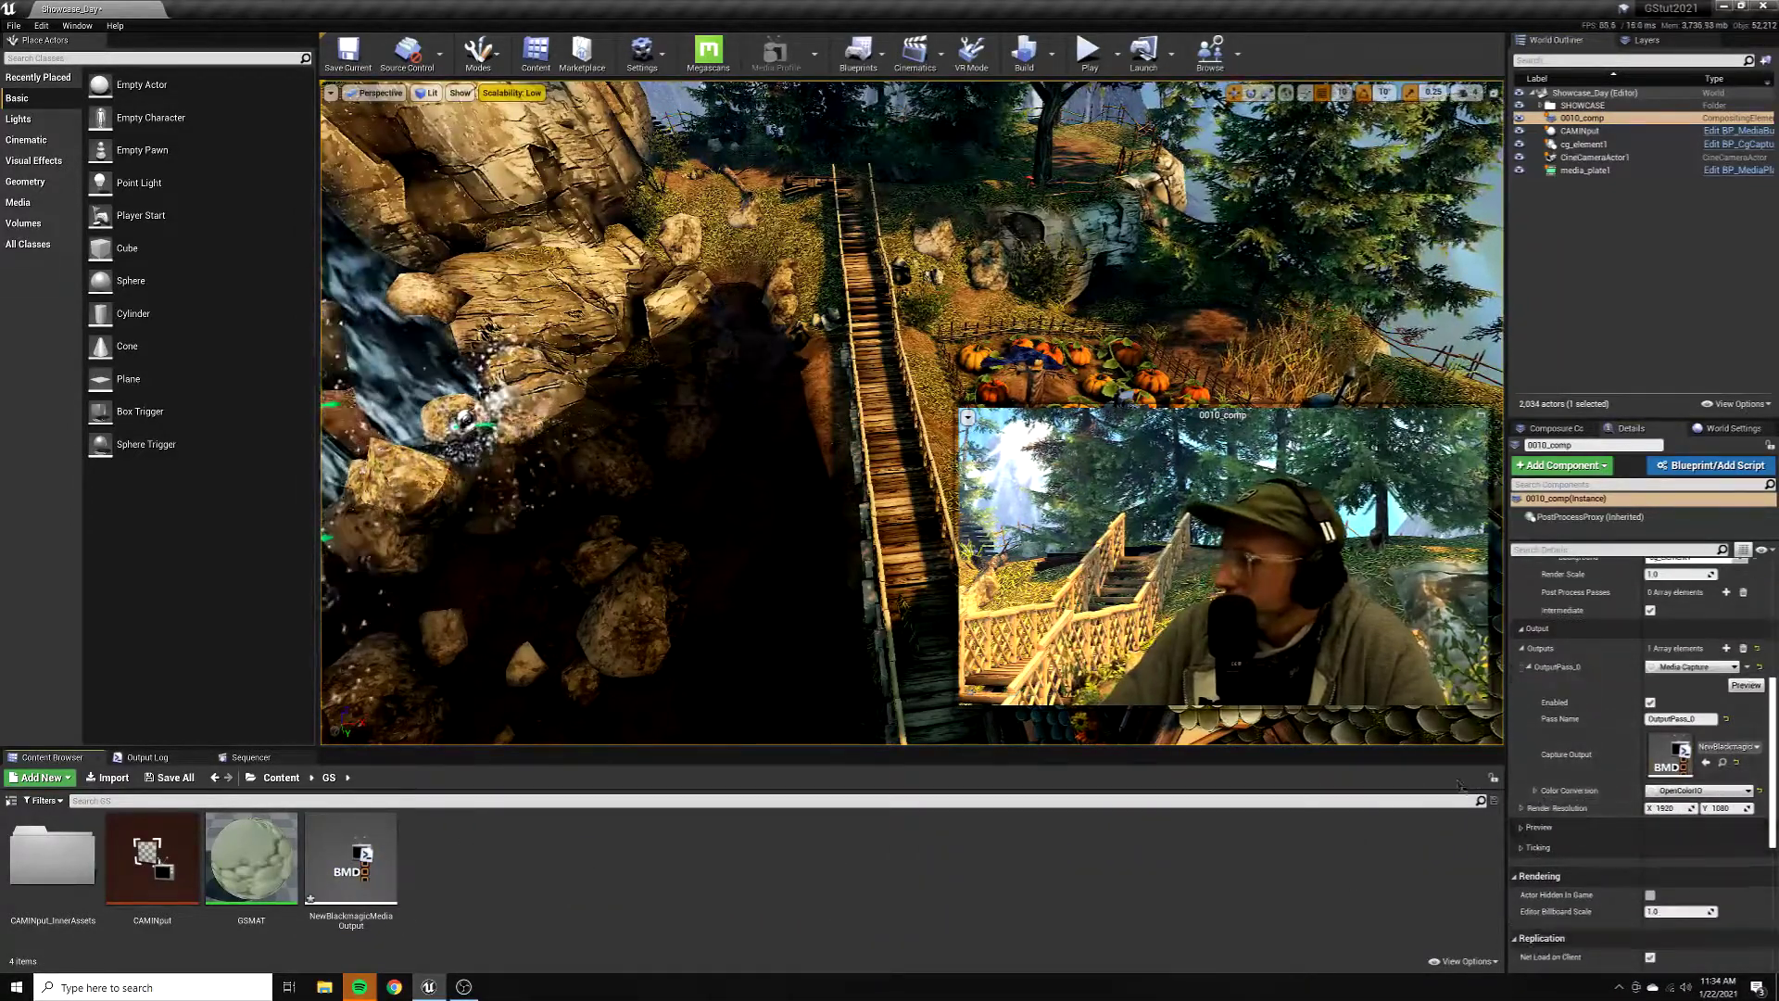
# Switch the output pass Color Conversion to OpenColorIO, then reset it to None.
pyautogui.click(1535, 791)
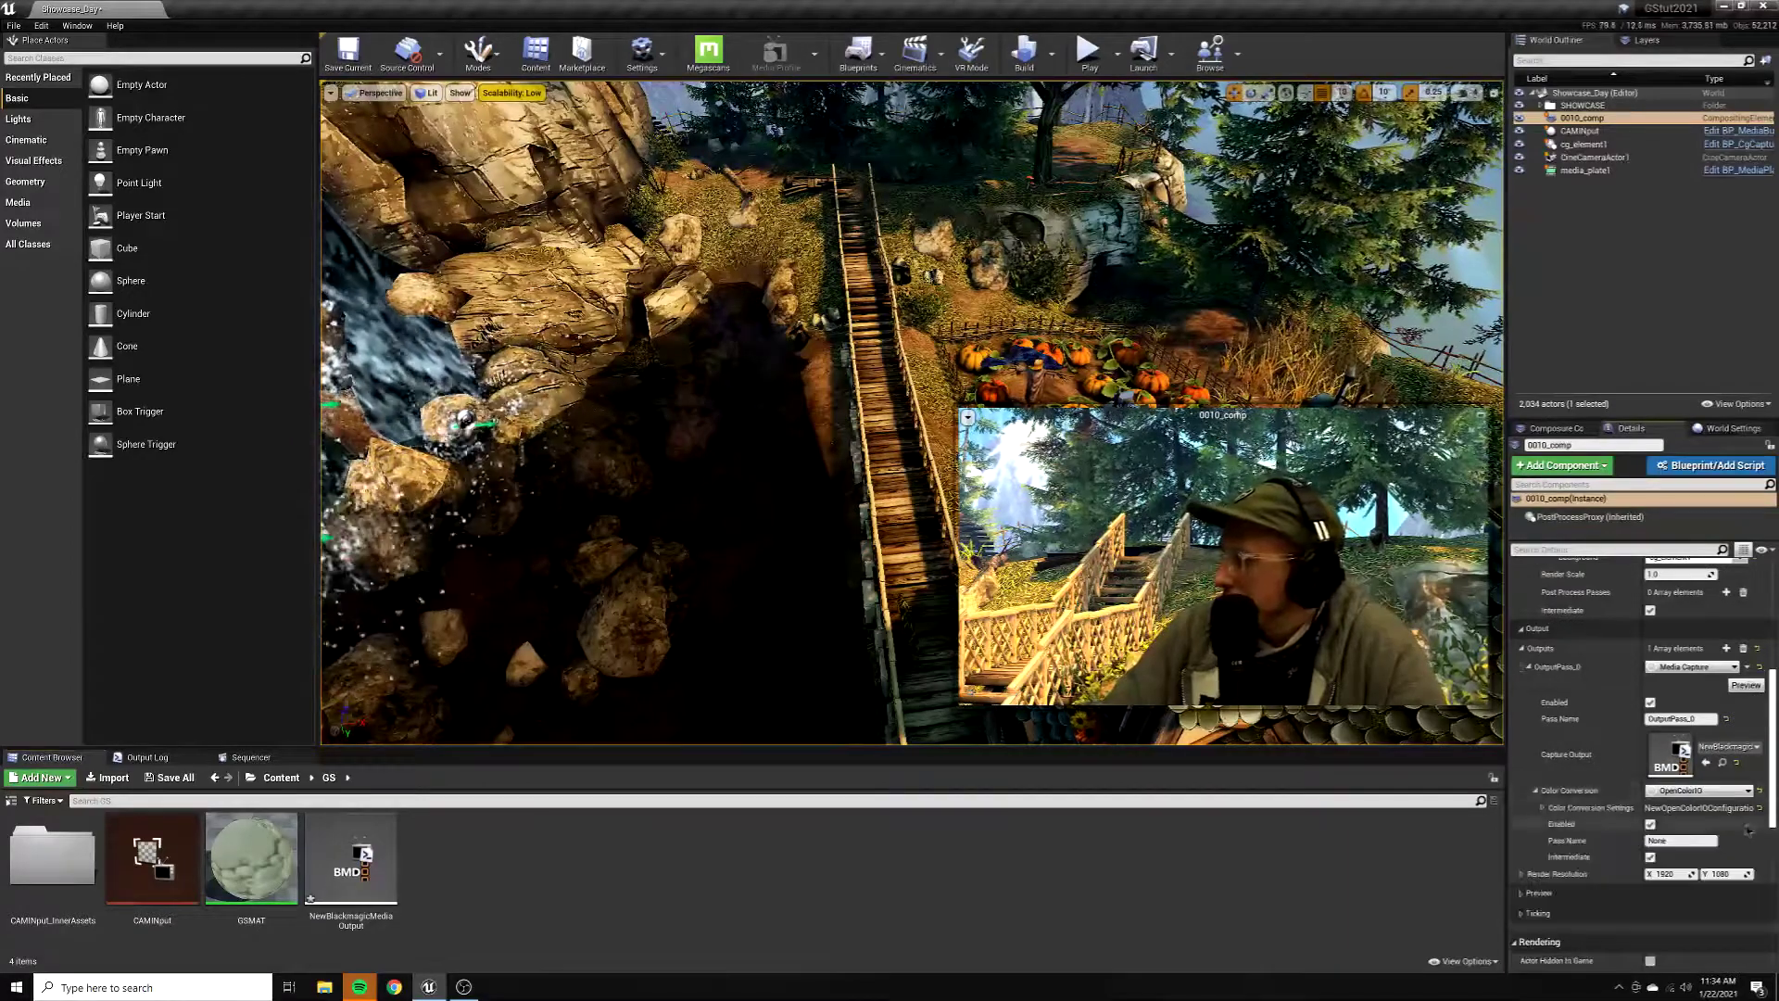
pyautogui.click(1695, 790)
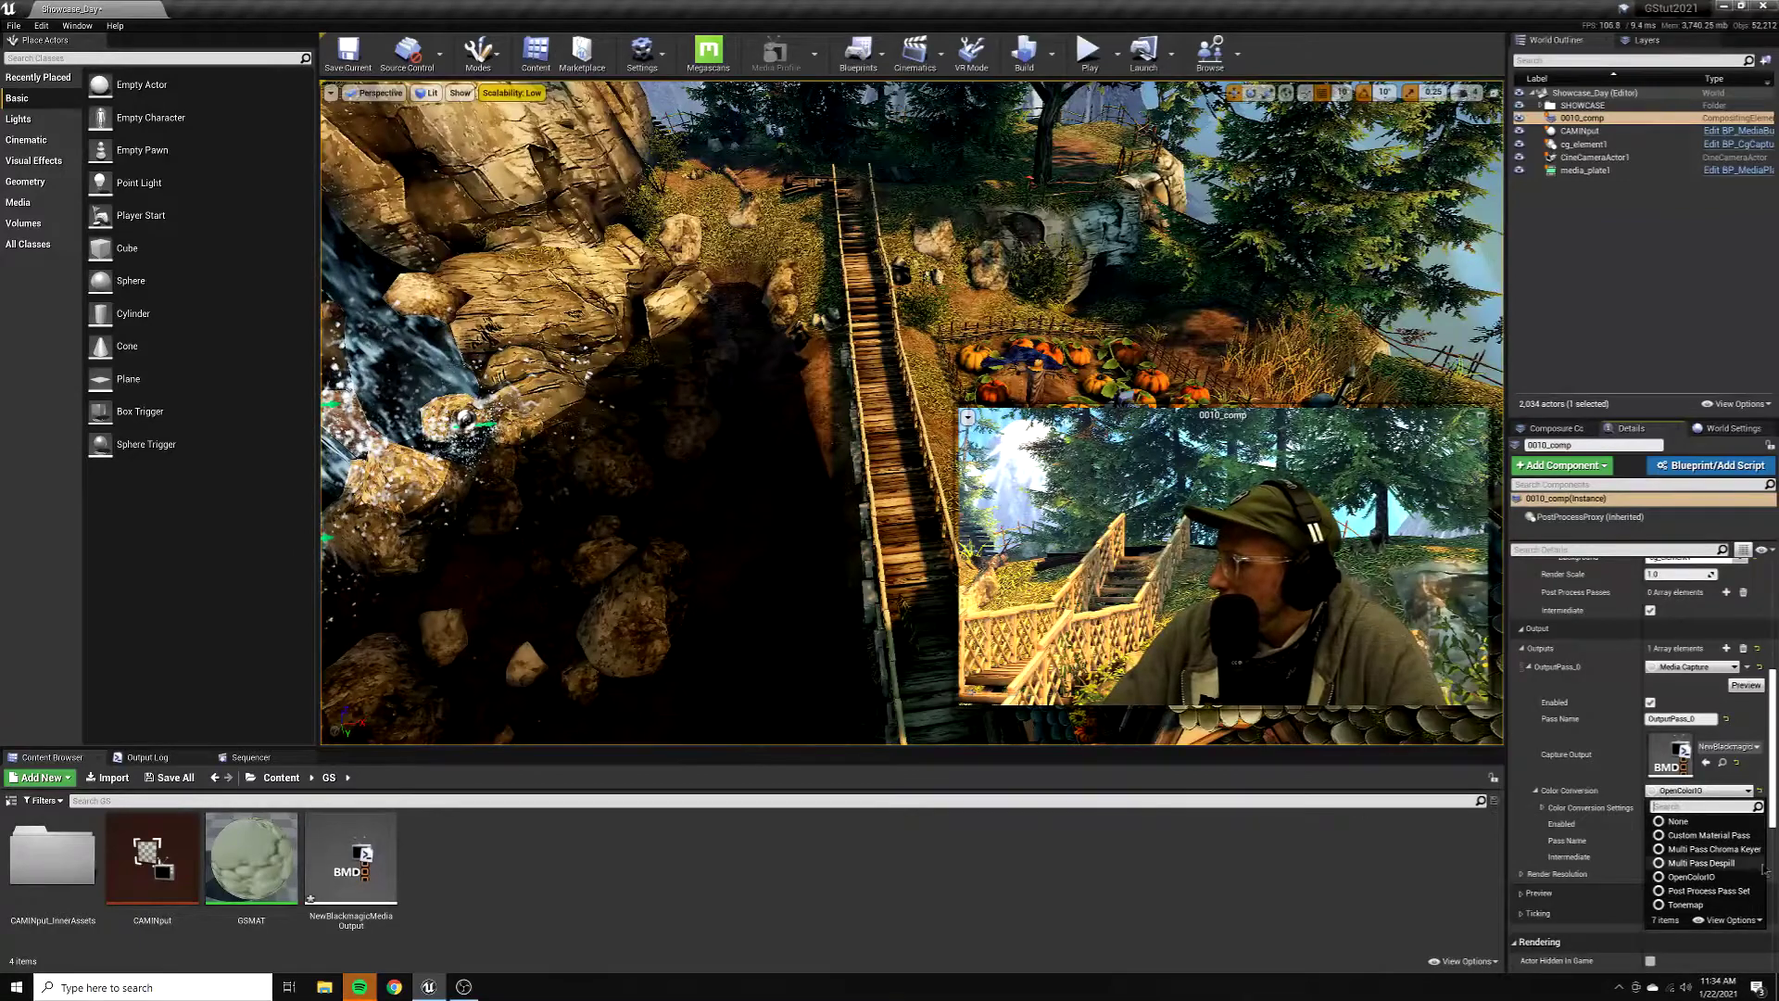
pyautogui.click(1691, 876)
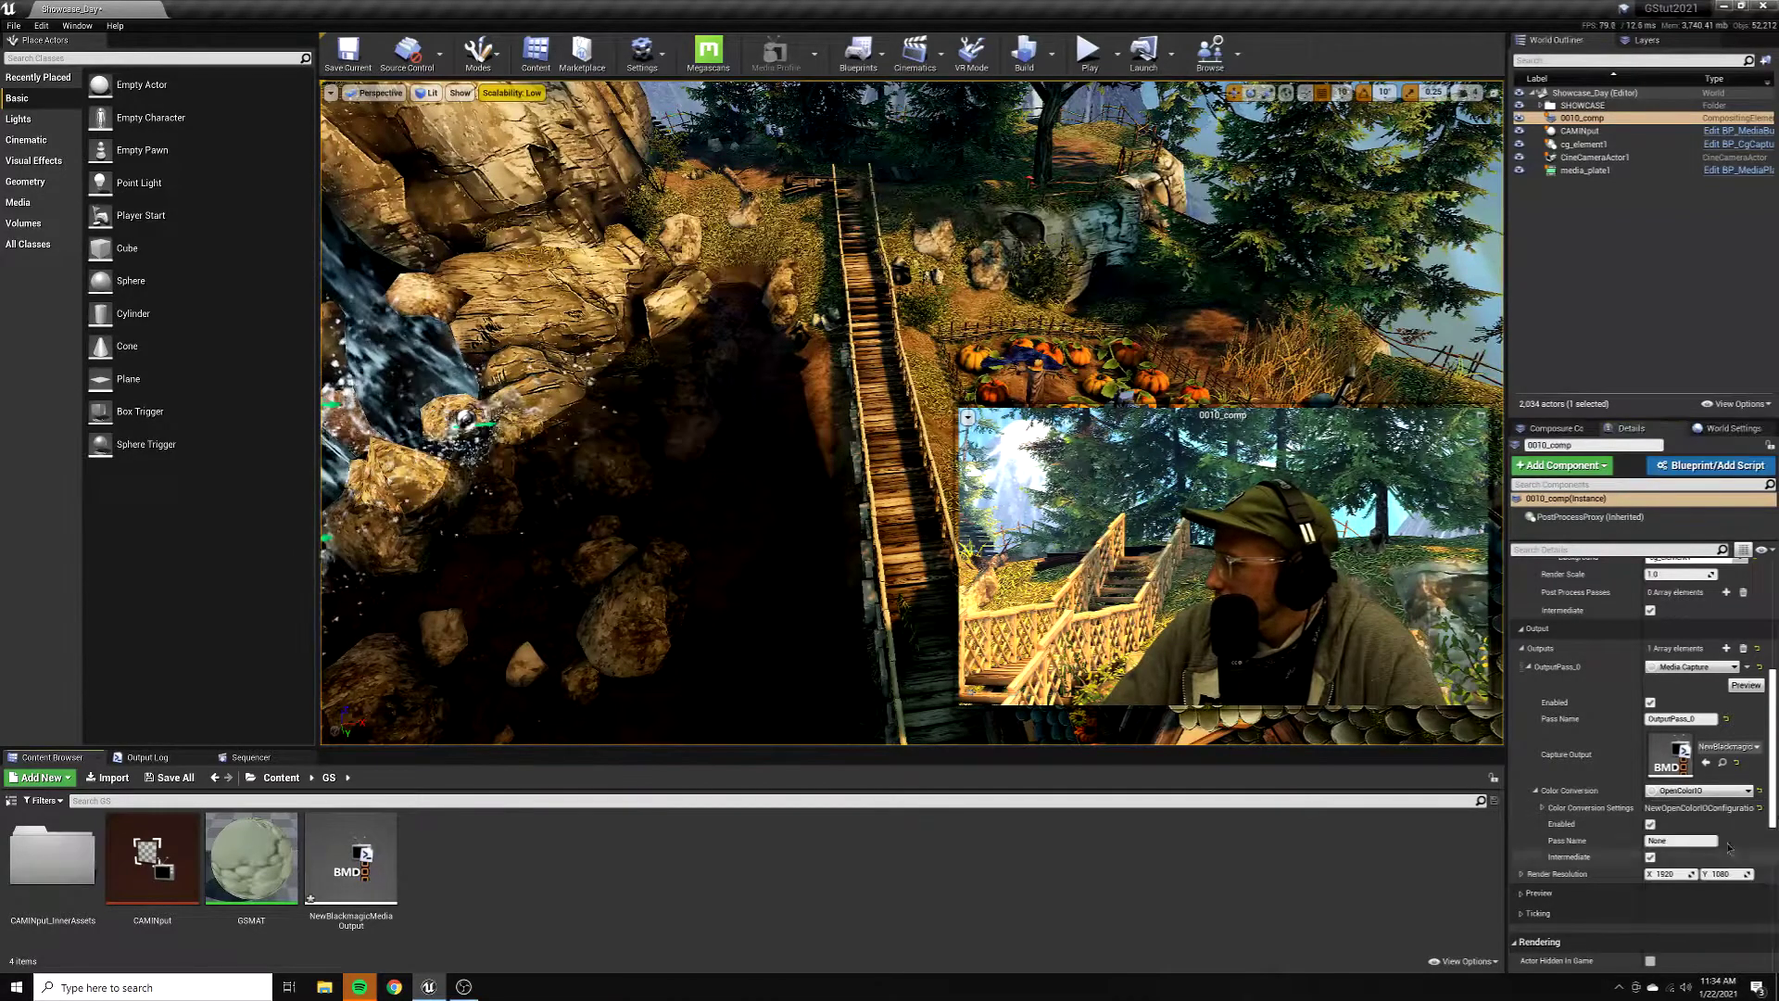
pyautogui.click(1759, 792)
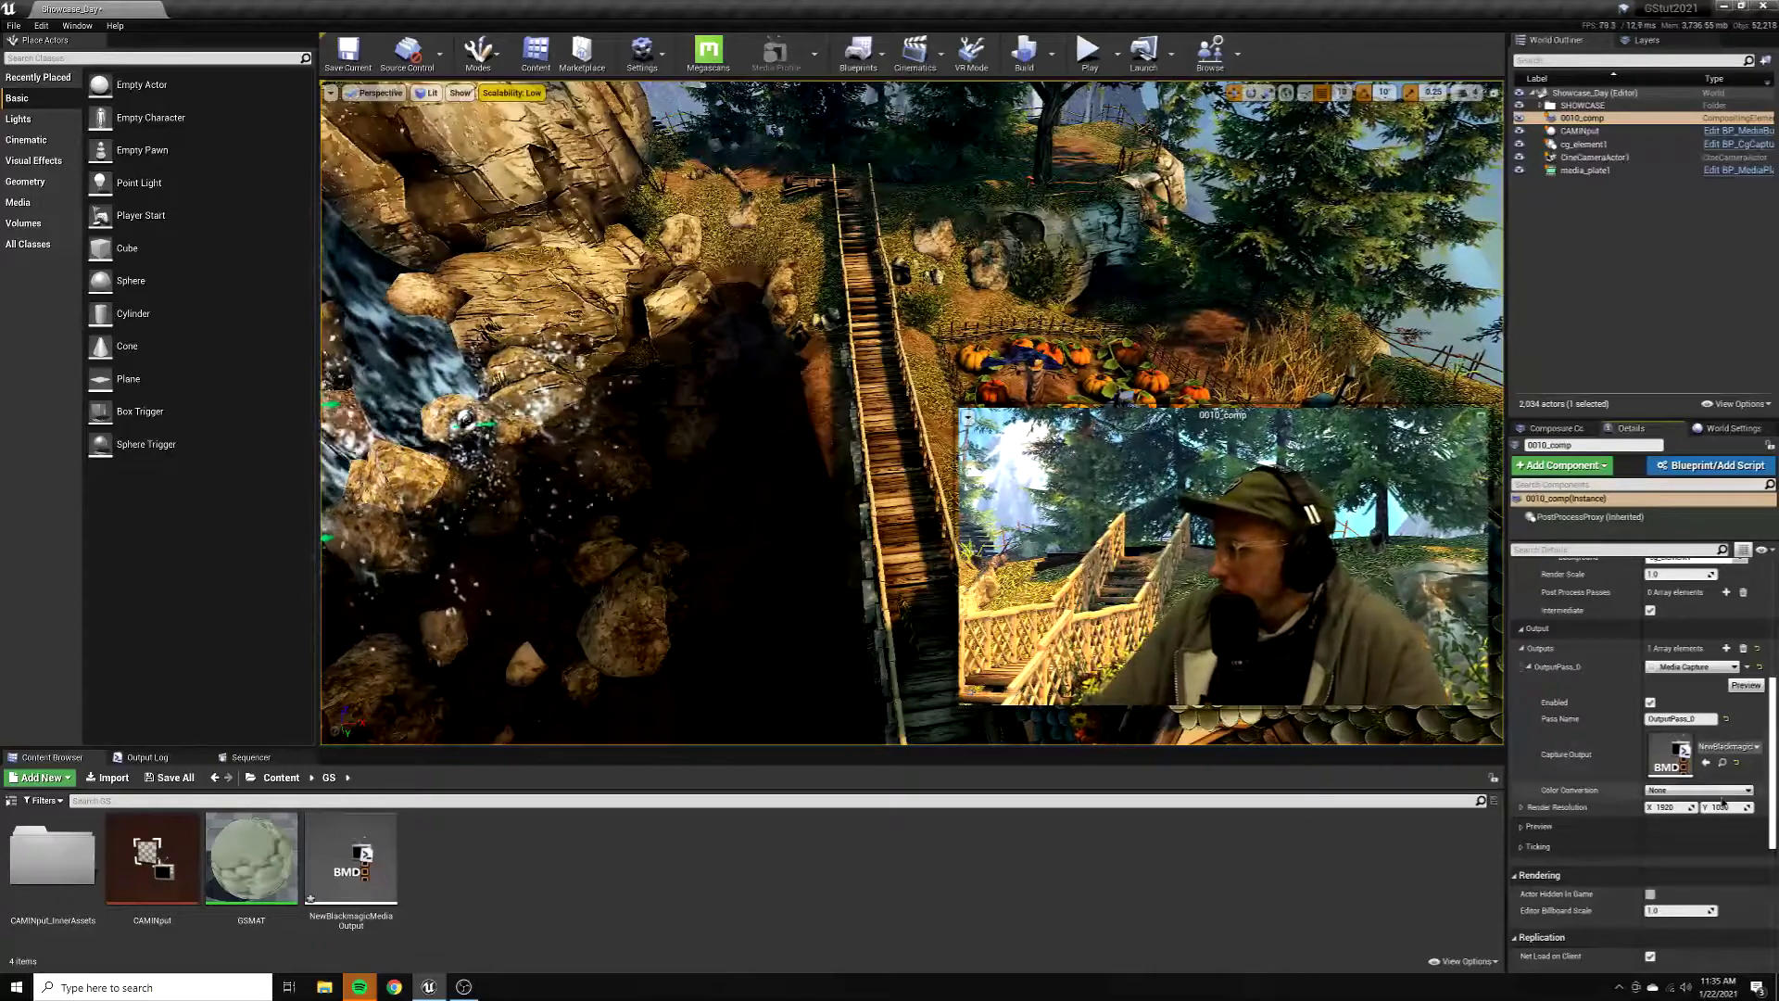
# Set the output pass colour conversion to OpenColorIO, expand its settings, and return to Content.
pyautogui.click(1668, 791)
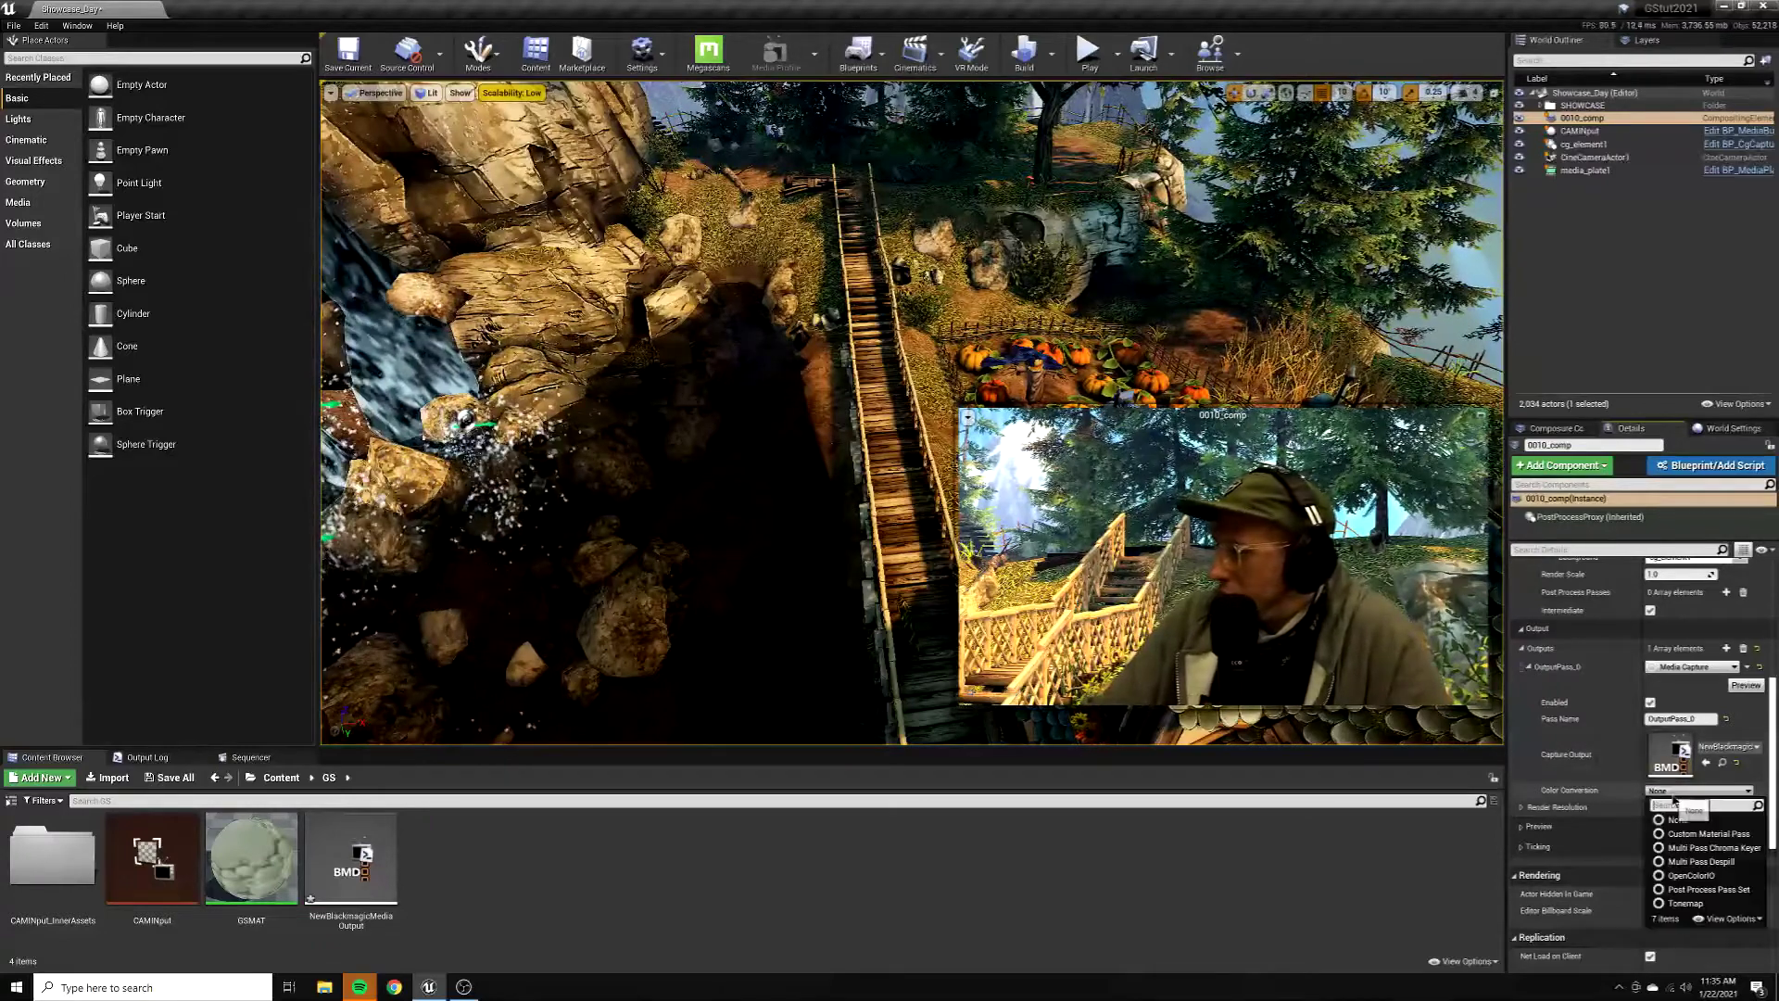
pyautogui.click(1721, 875)
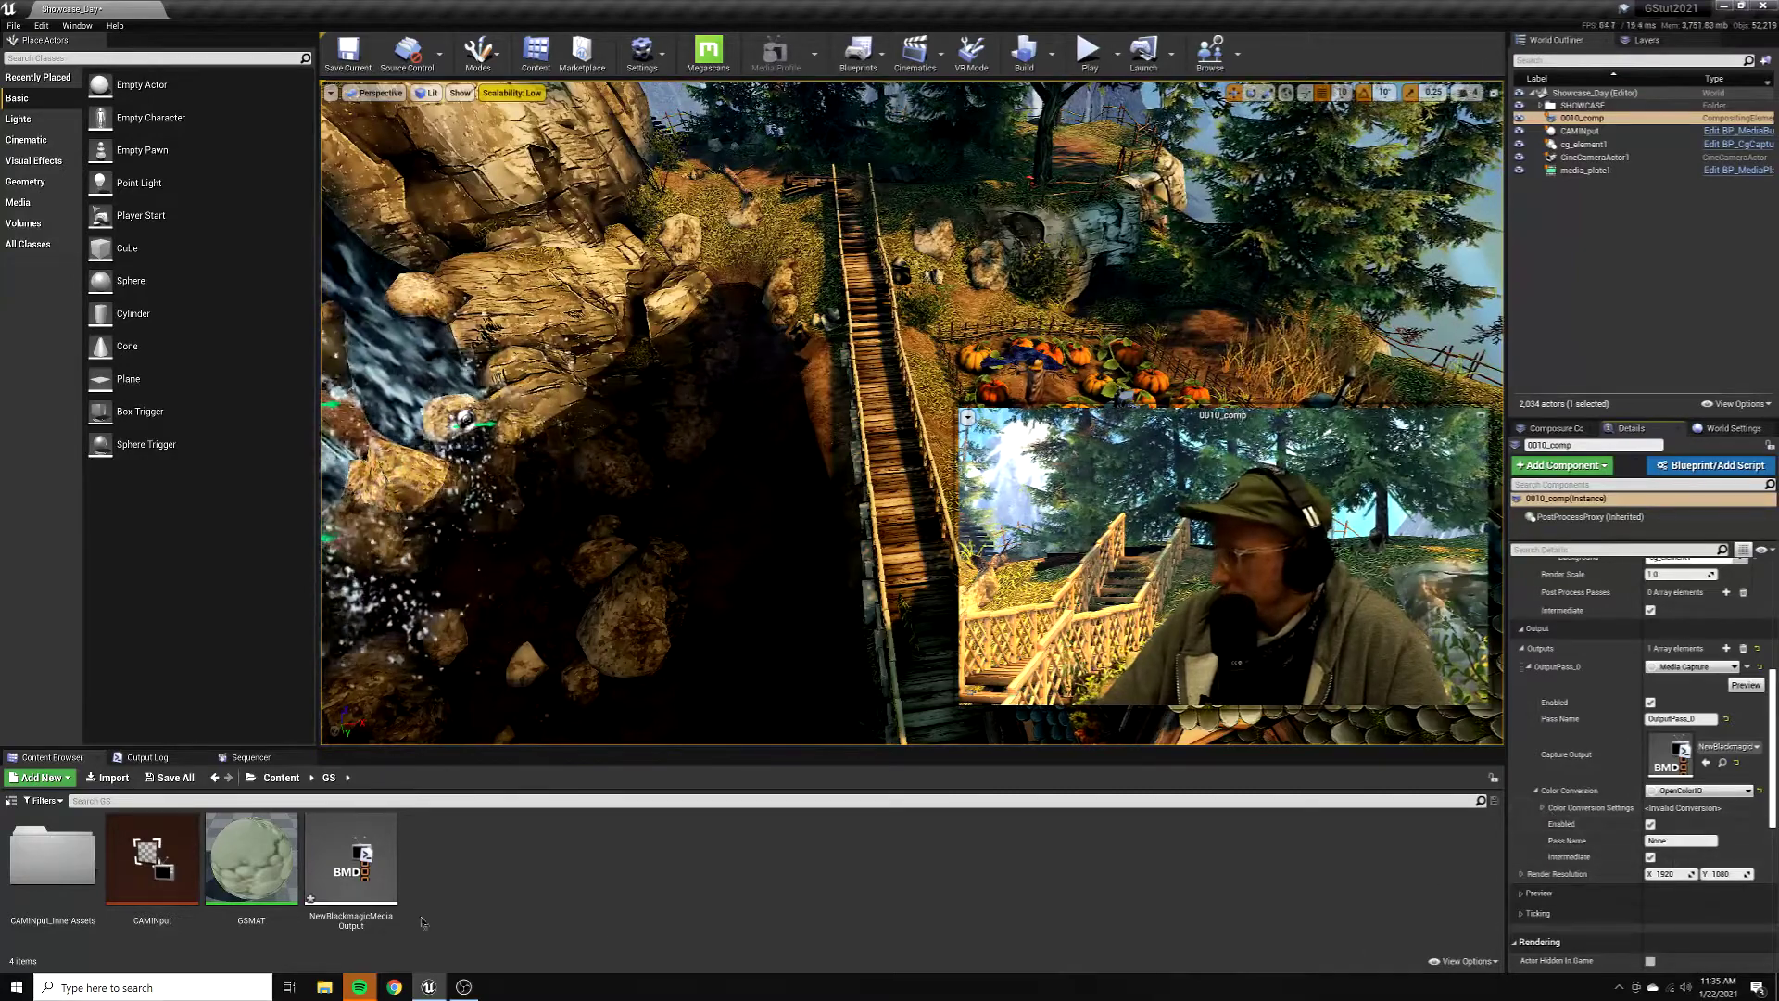
pyautogui.click(1544, 809)
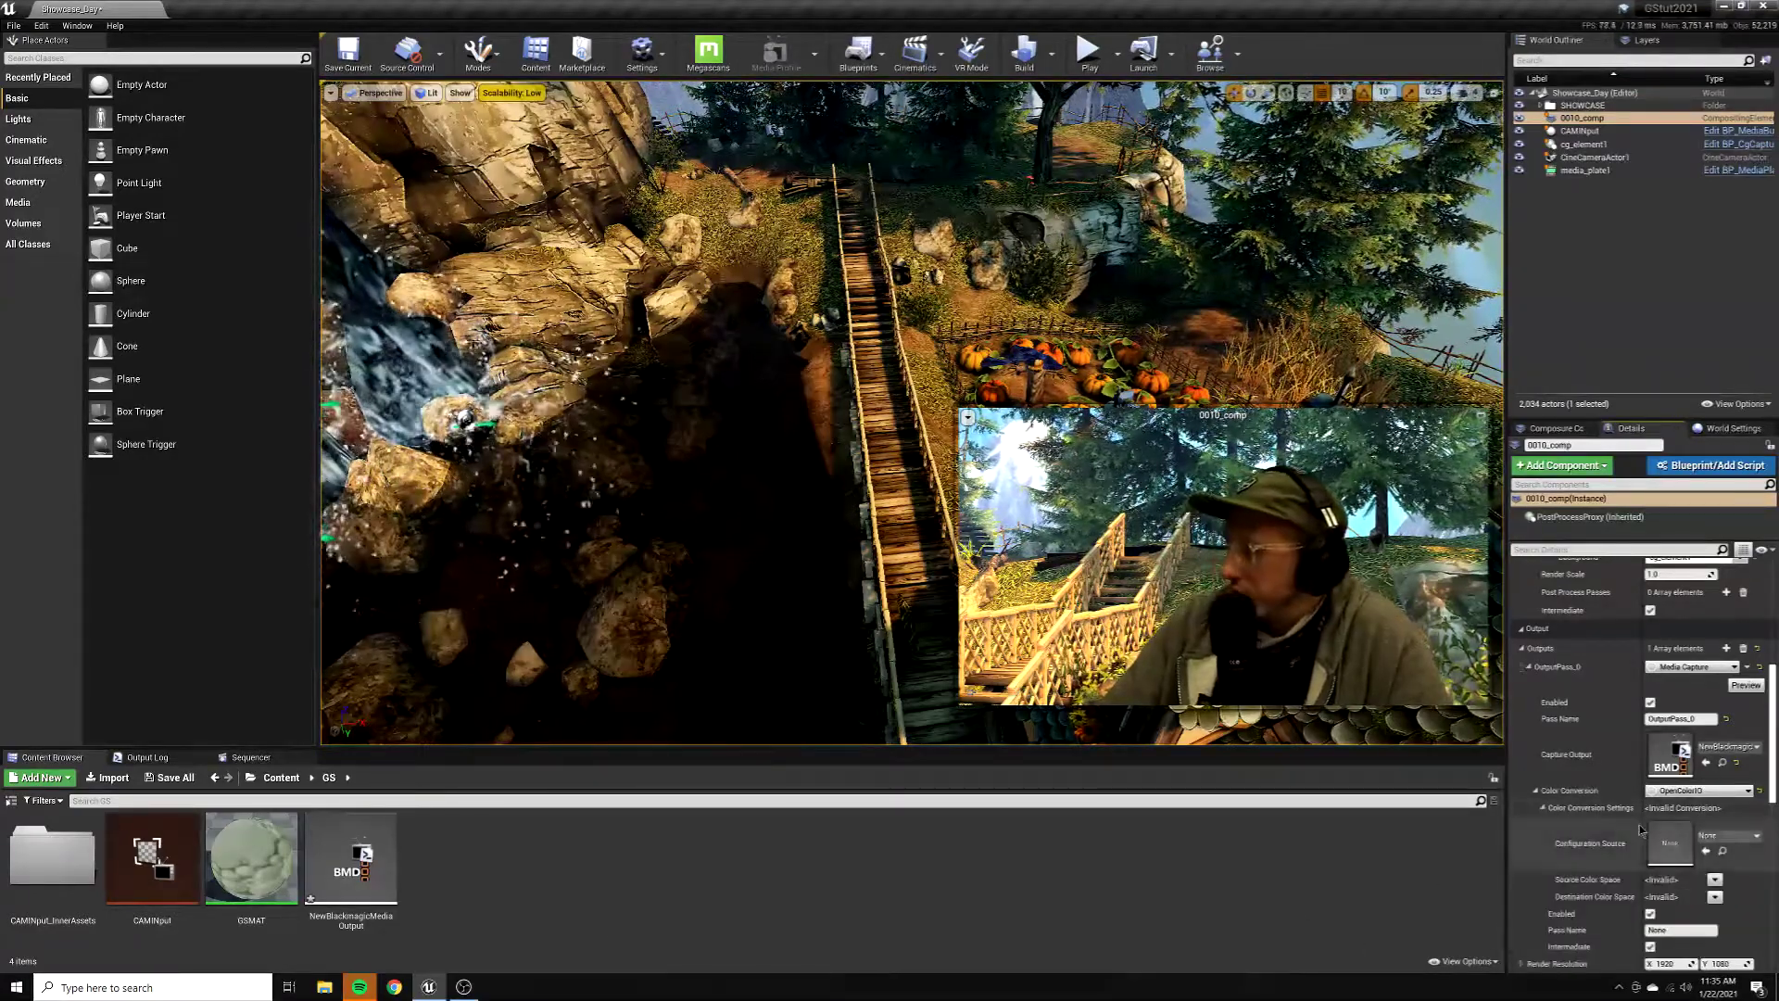
pyautogui.scroll(-1, 1680, 831)
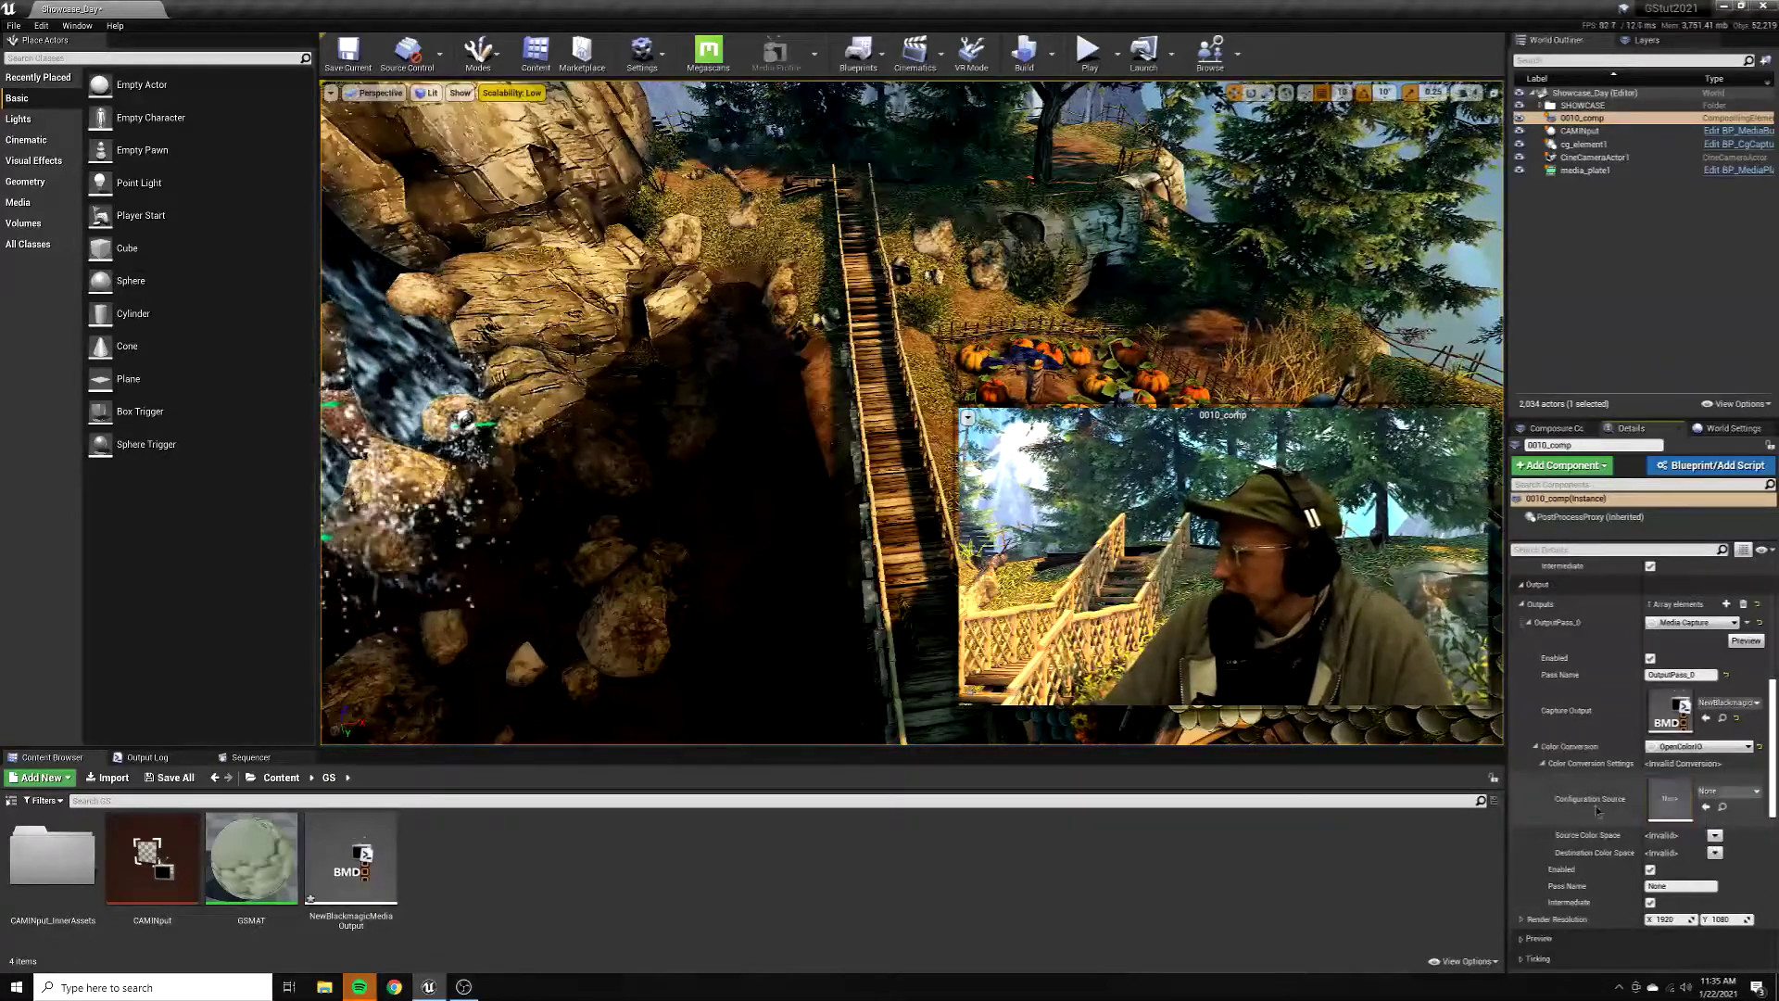
pyautogui.hotkey('alt', 'Left')
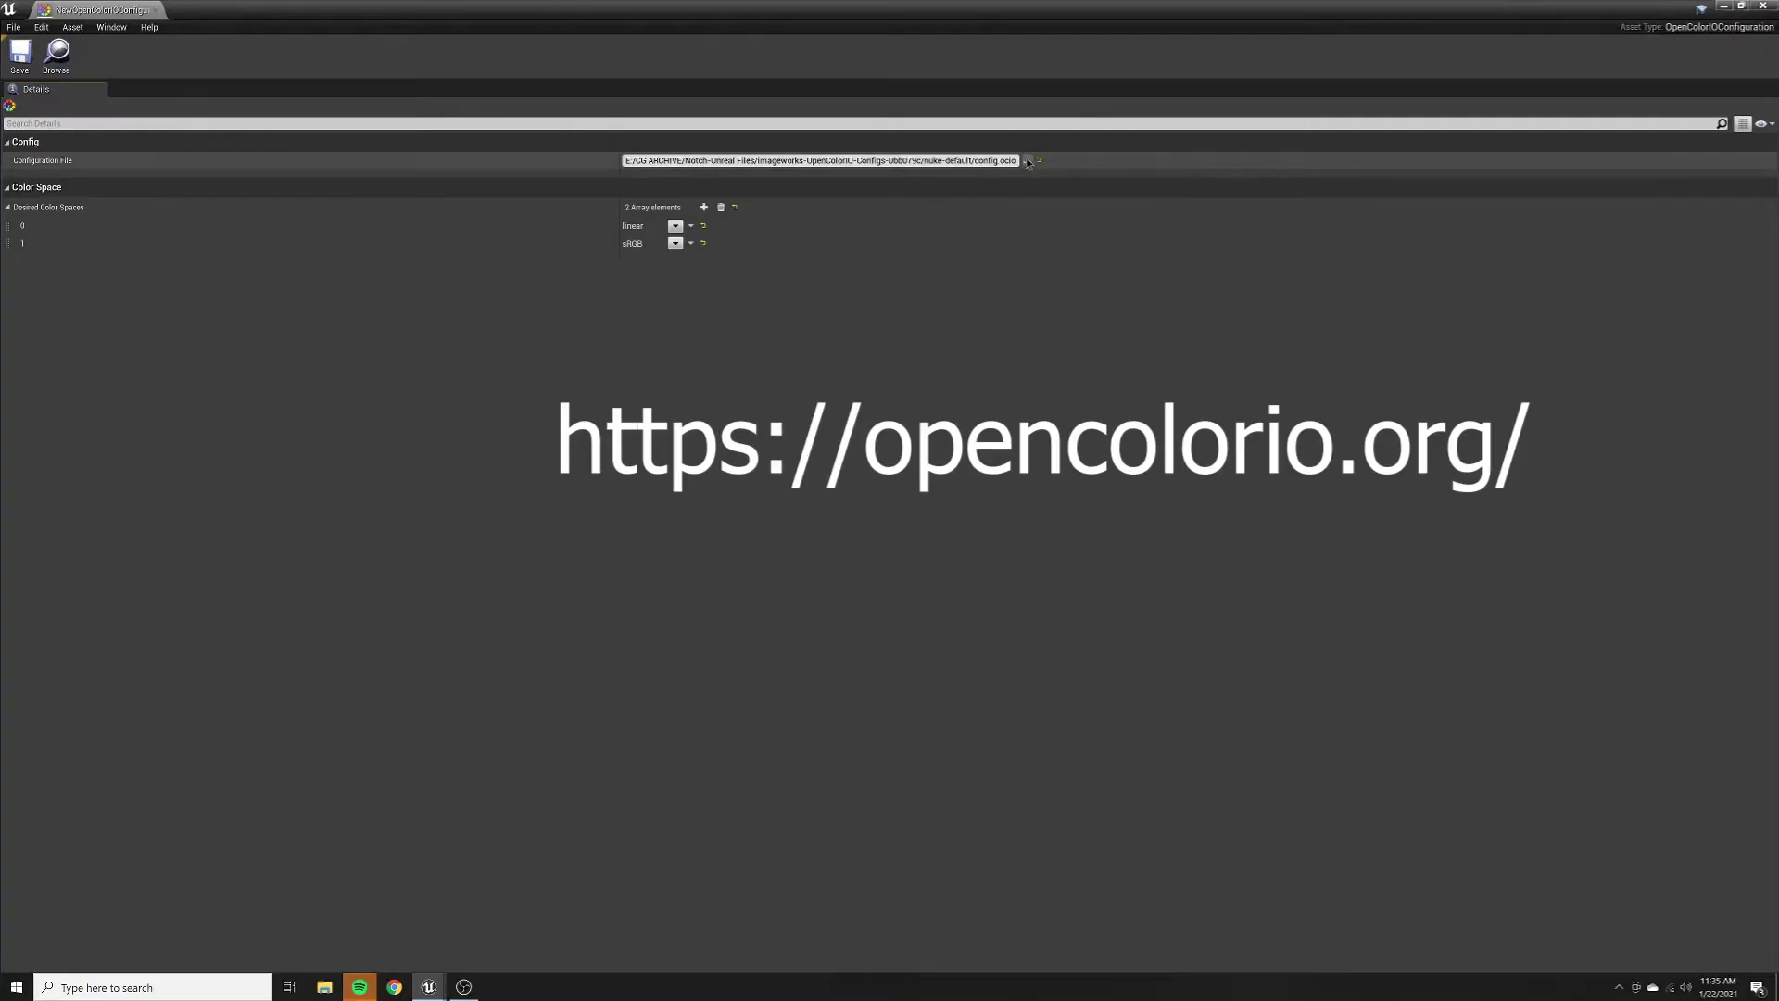
# Browse the nuke-default config.ocio file, save the OpenColorIO configuration, and close its editor.
pyautogui.click(1028, 162)
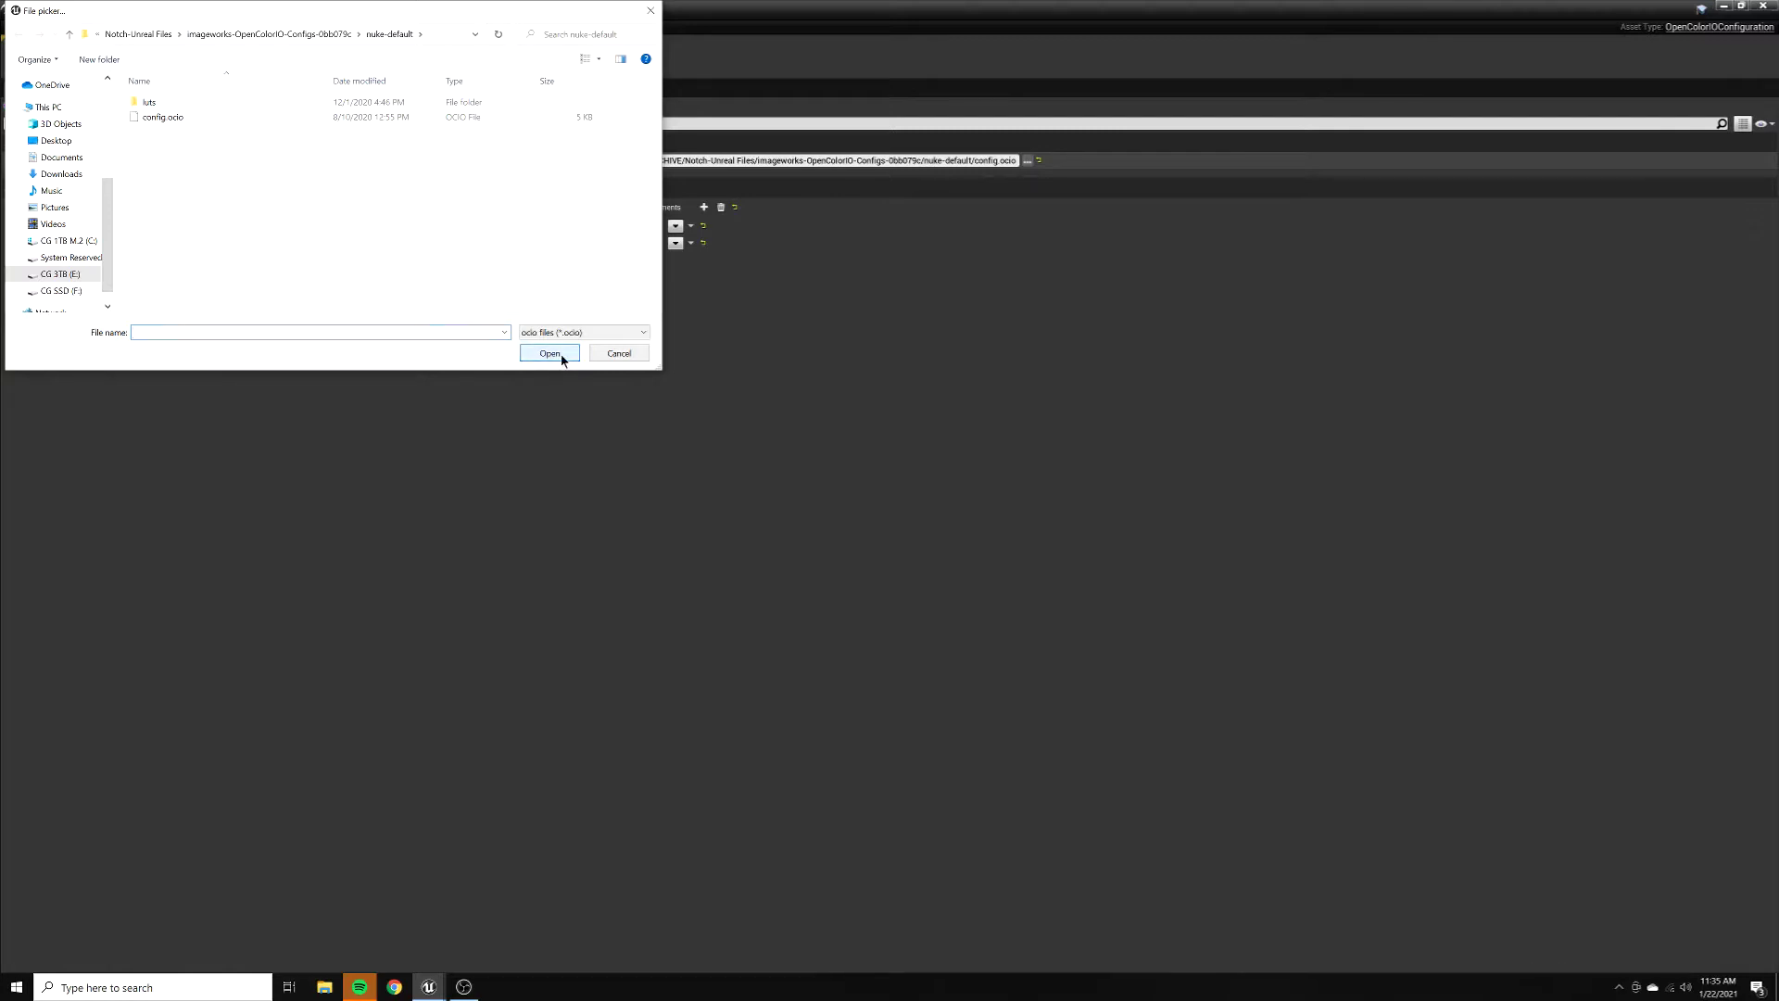
pyautogui.click(649, 10)
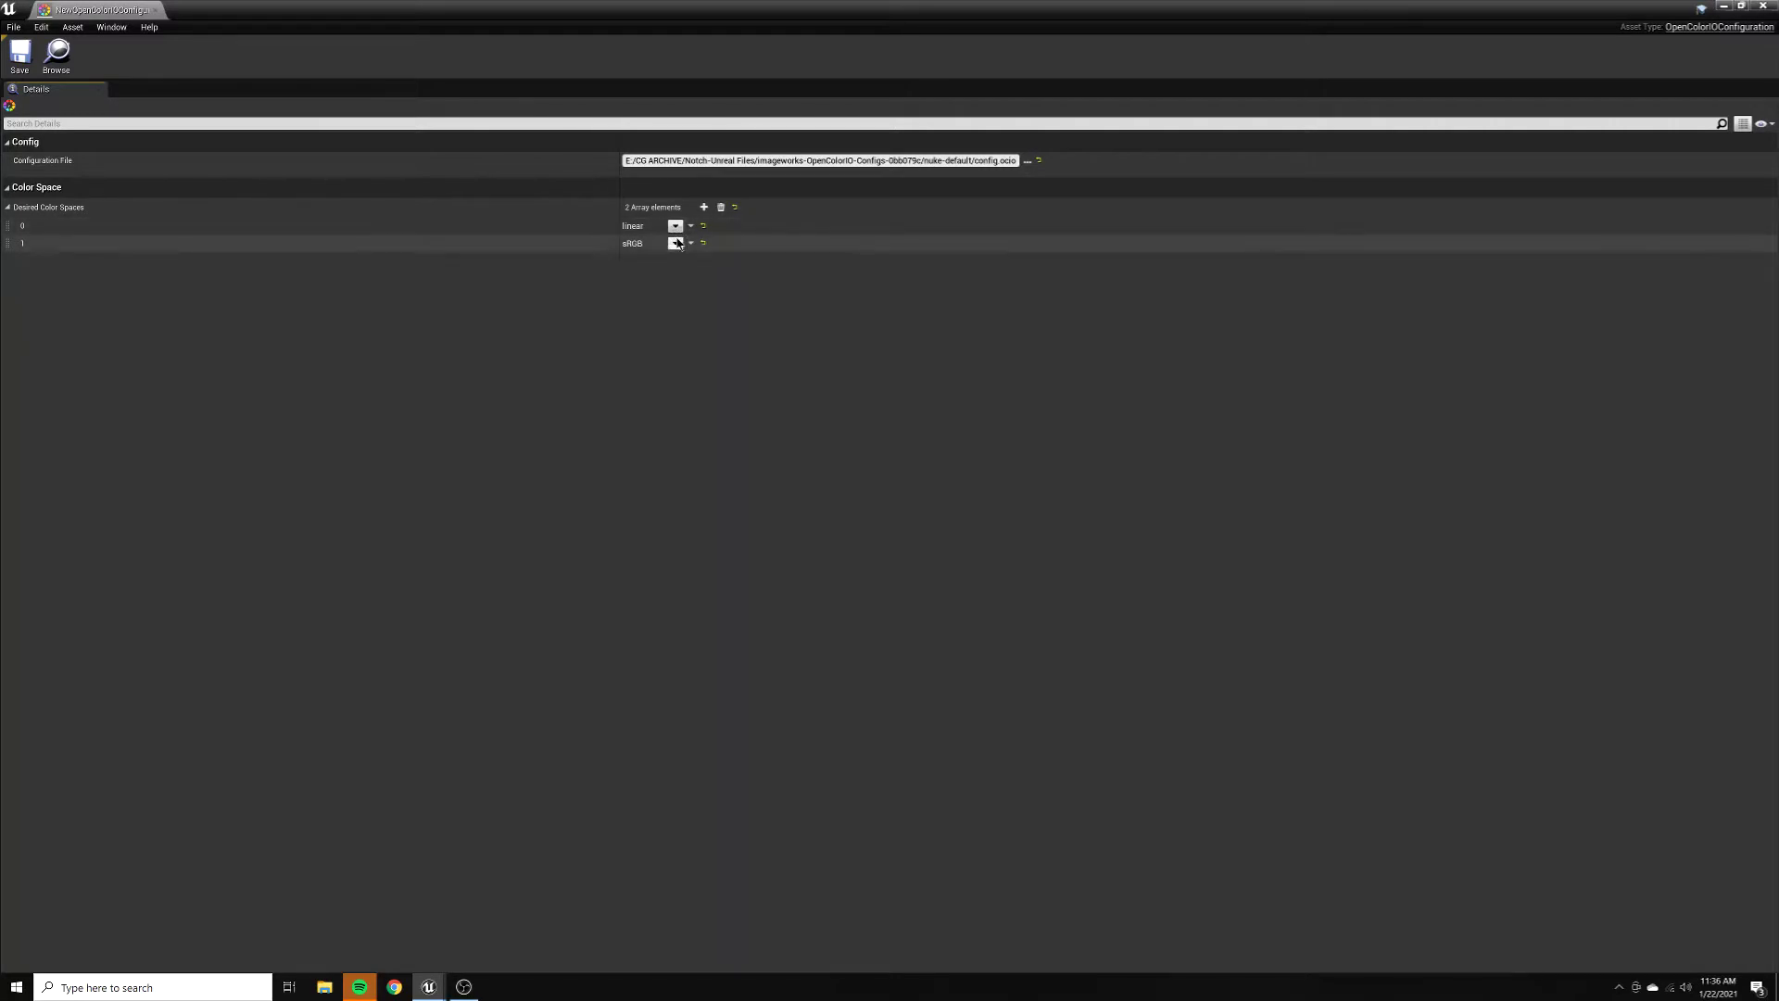
pyautogui.click(17, 54)
pyautogui.click(1763, 5)
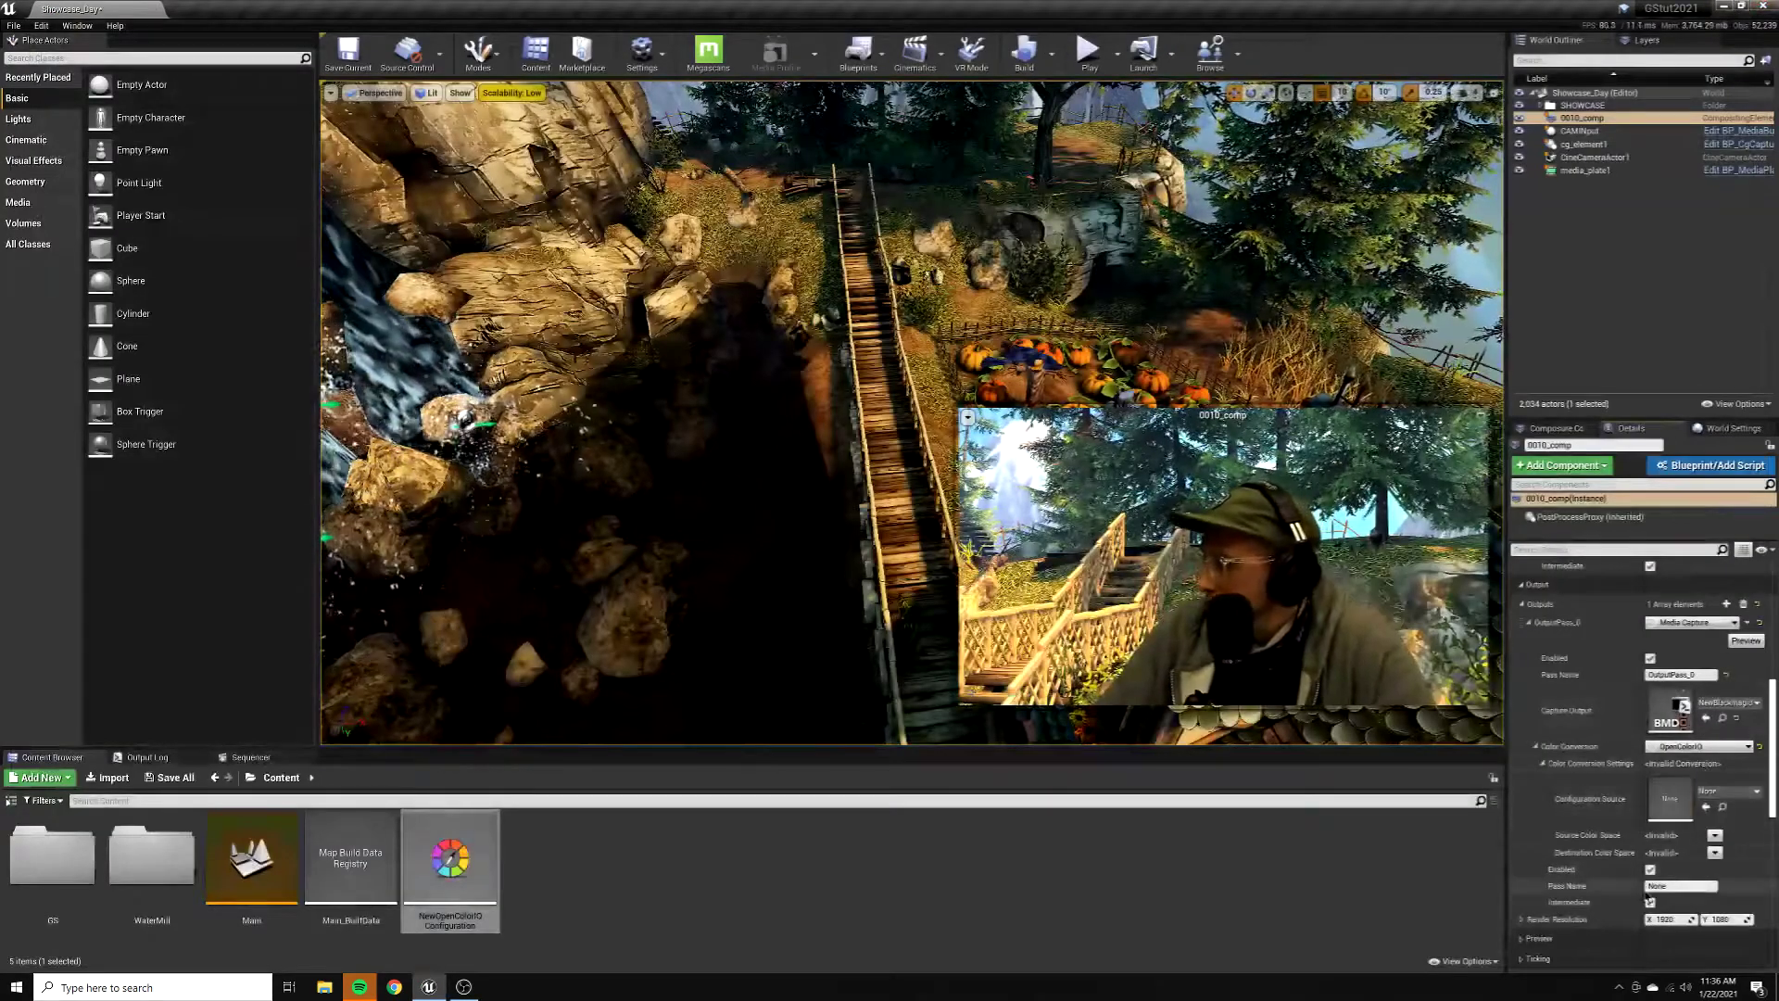
# Give the 0010_comp output pass the NewOpenColorIOConfiguration source, converting linear to sRGB.
pyautogui.moveTo(451, 857); pyautogui.dragTo(1669, 799)
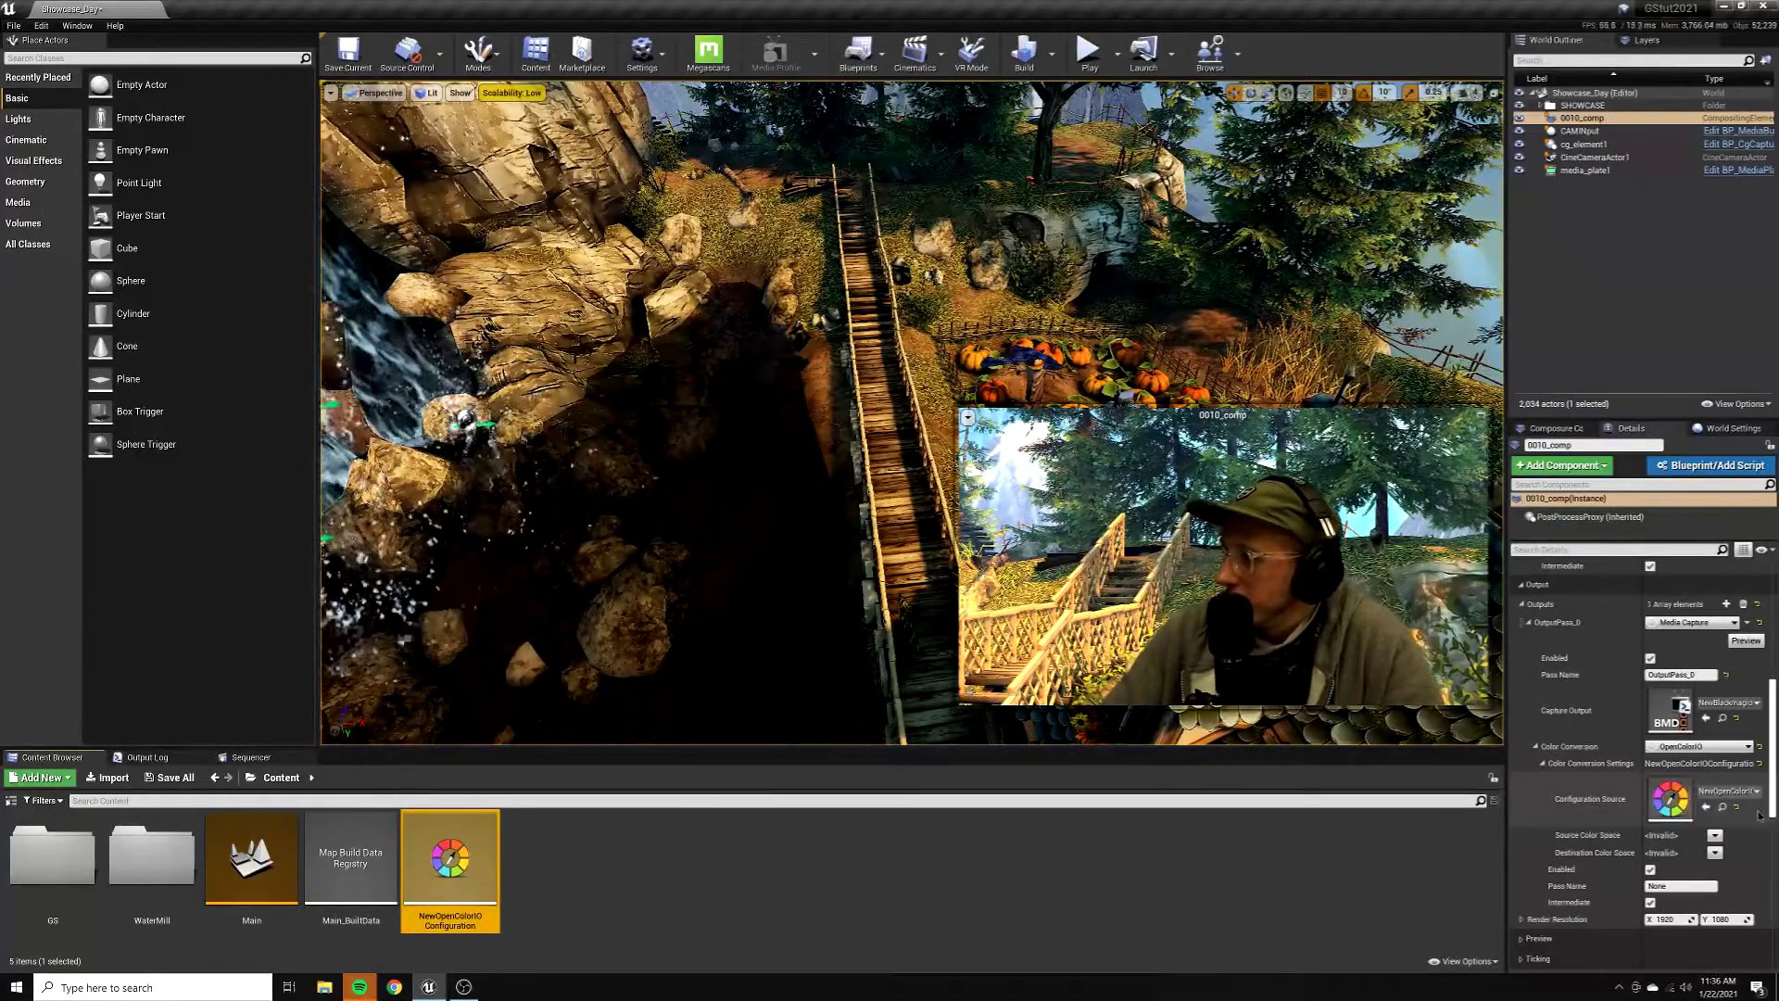
pyautogui.click(1715, 835)
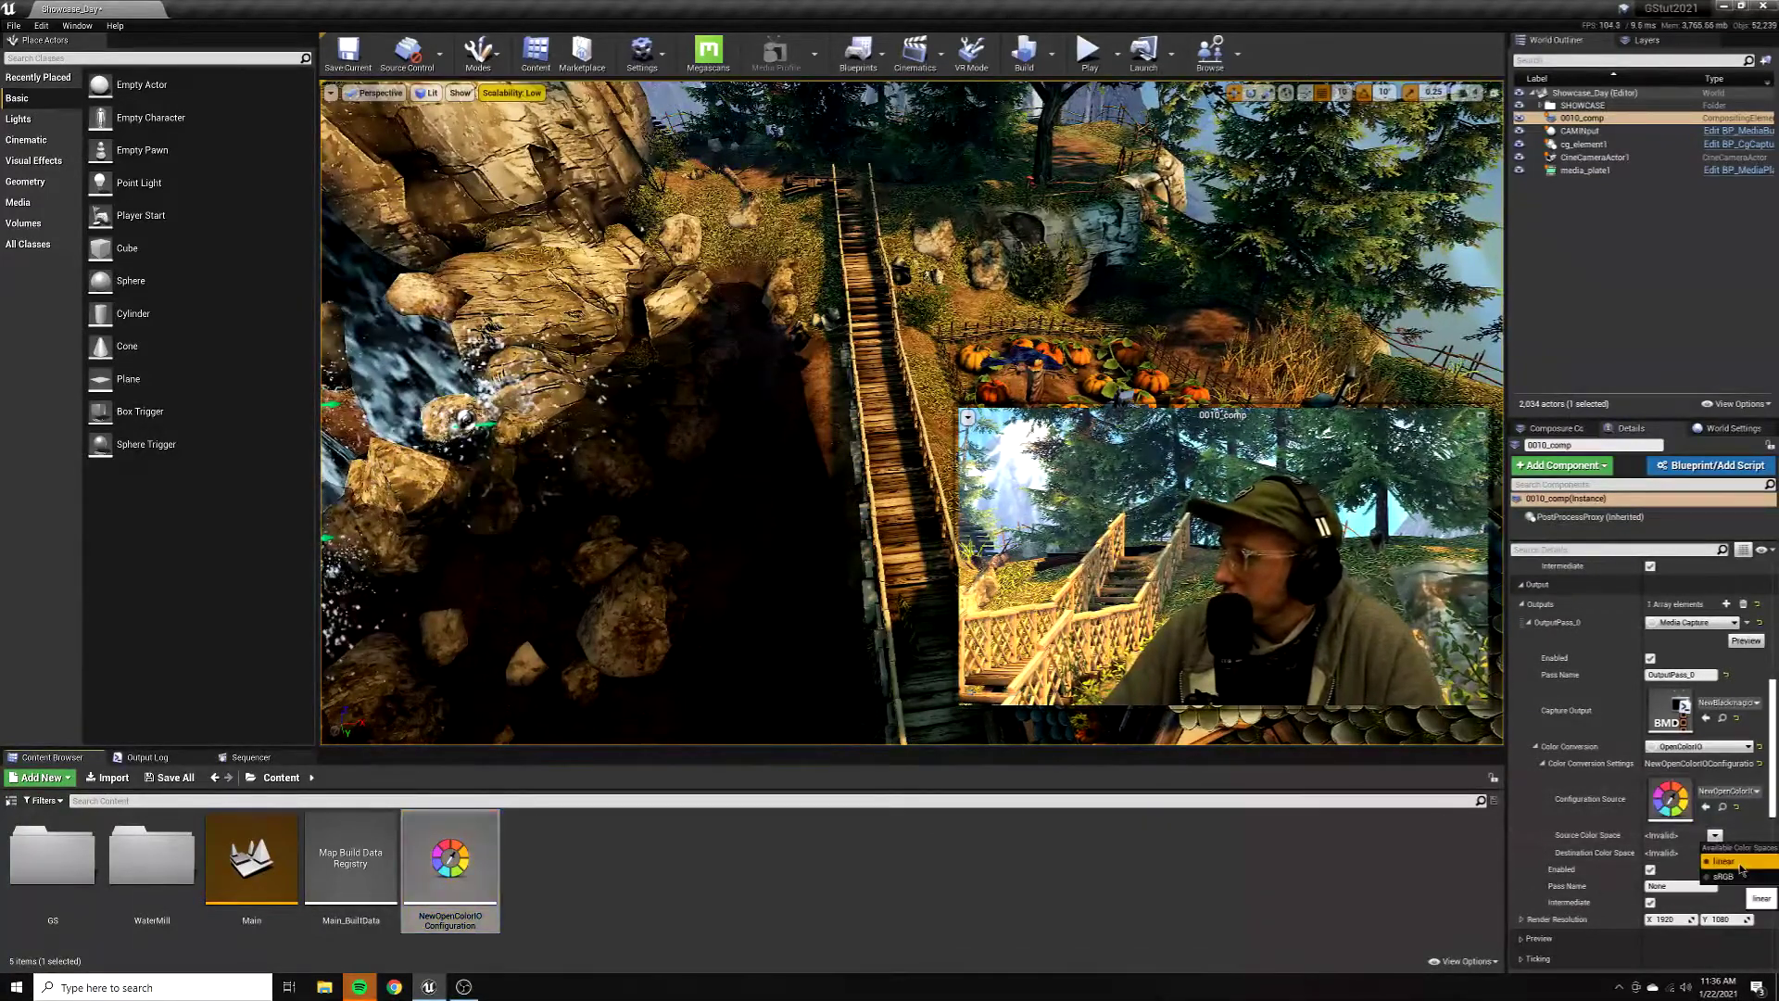
pyautogui.click(1723, 861)
pyautogui.click(1715, 853)
pyautogui.click(1725, 892)
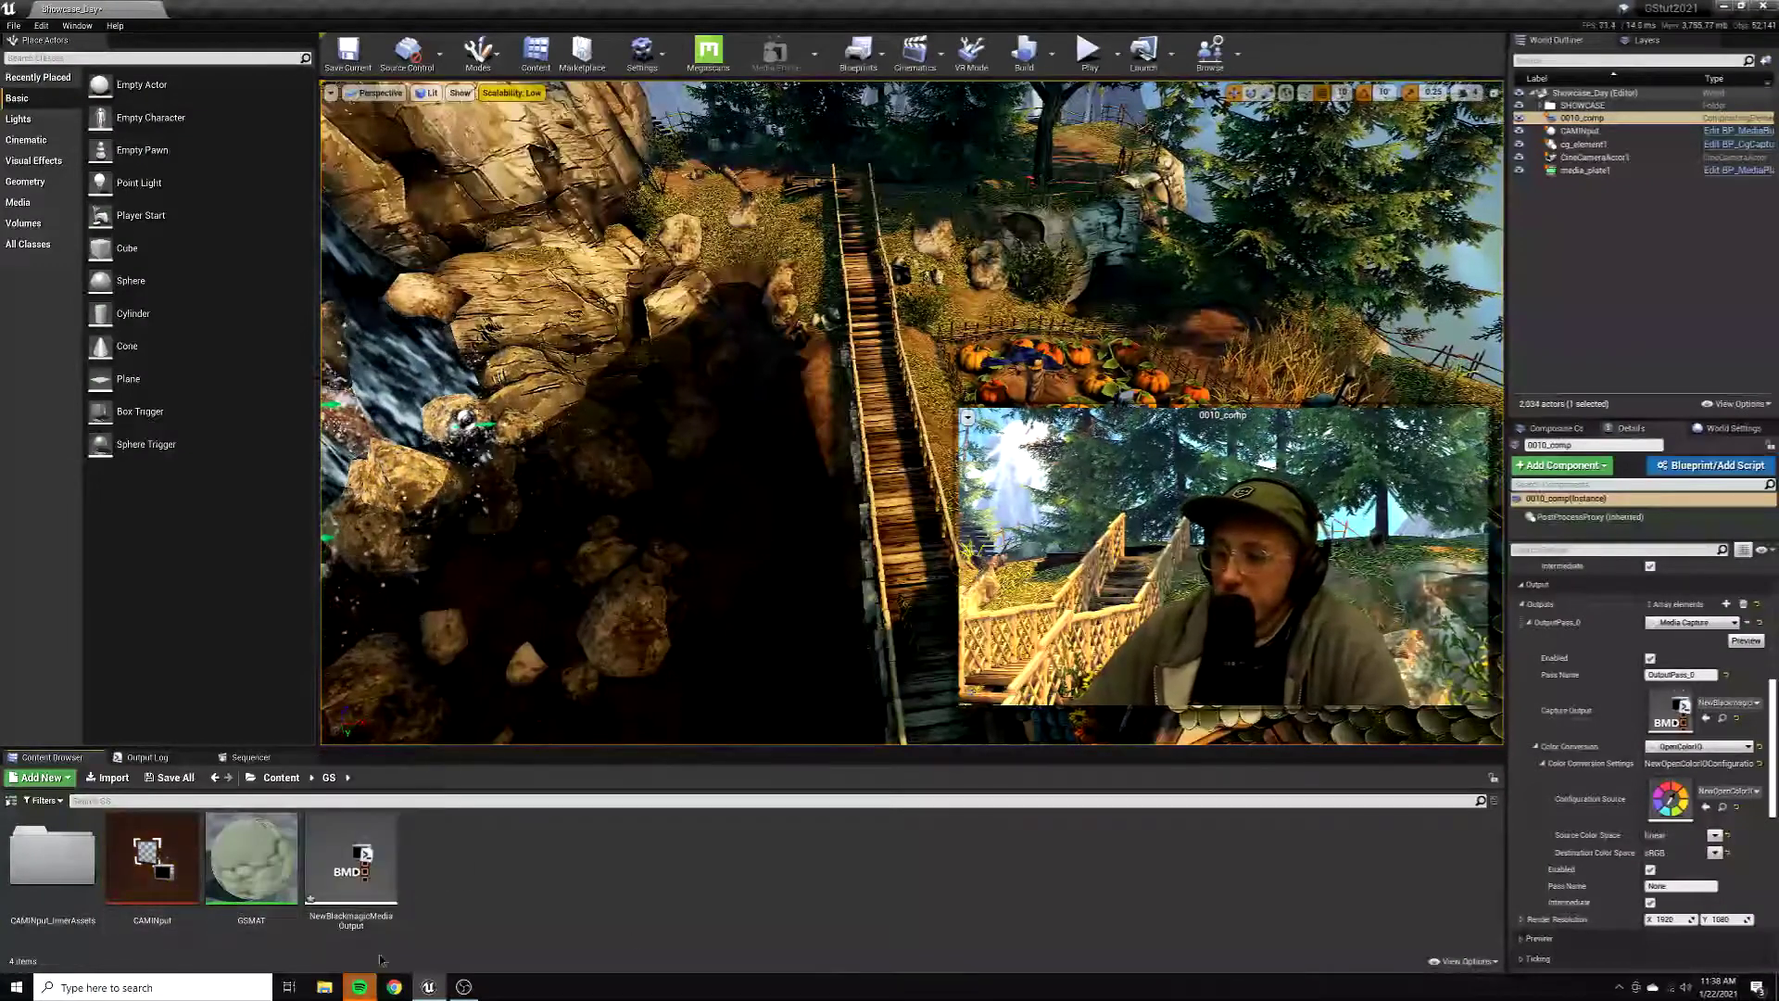
# Configure CAMINput for DeckLink Duo (1) at 1080p 59.94 fps, then save and close it.
pyautogui.doubleClick(157, 876)
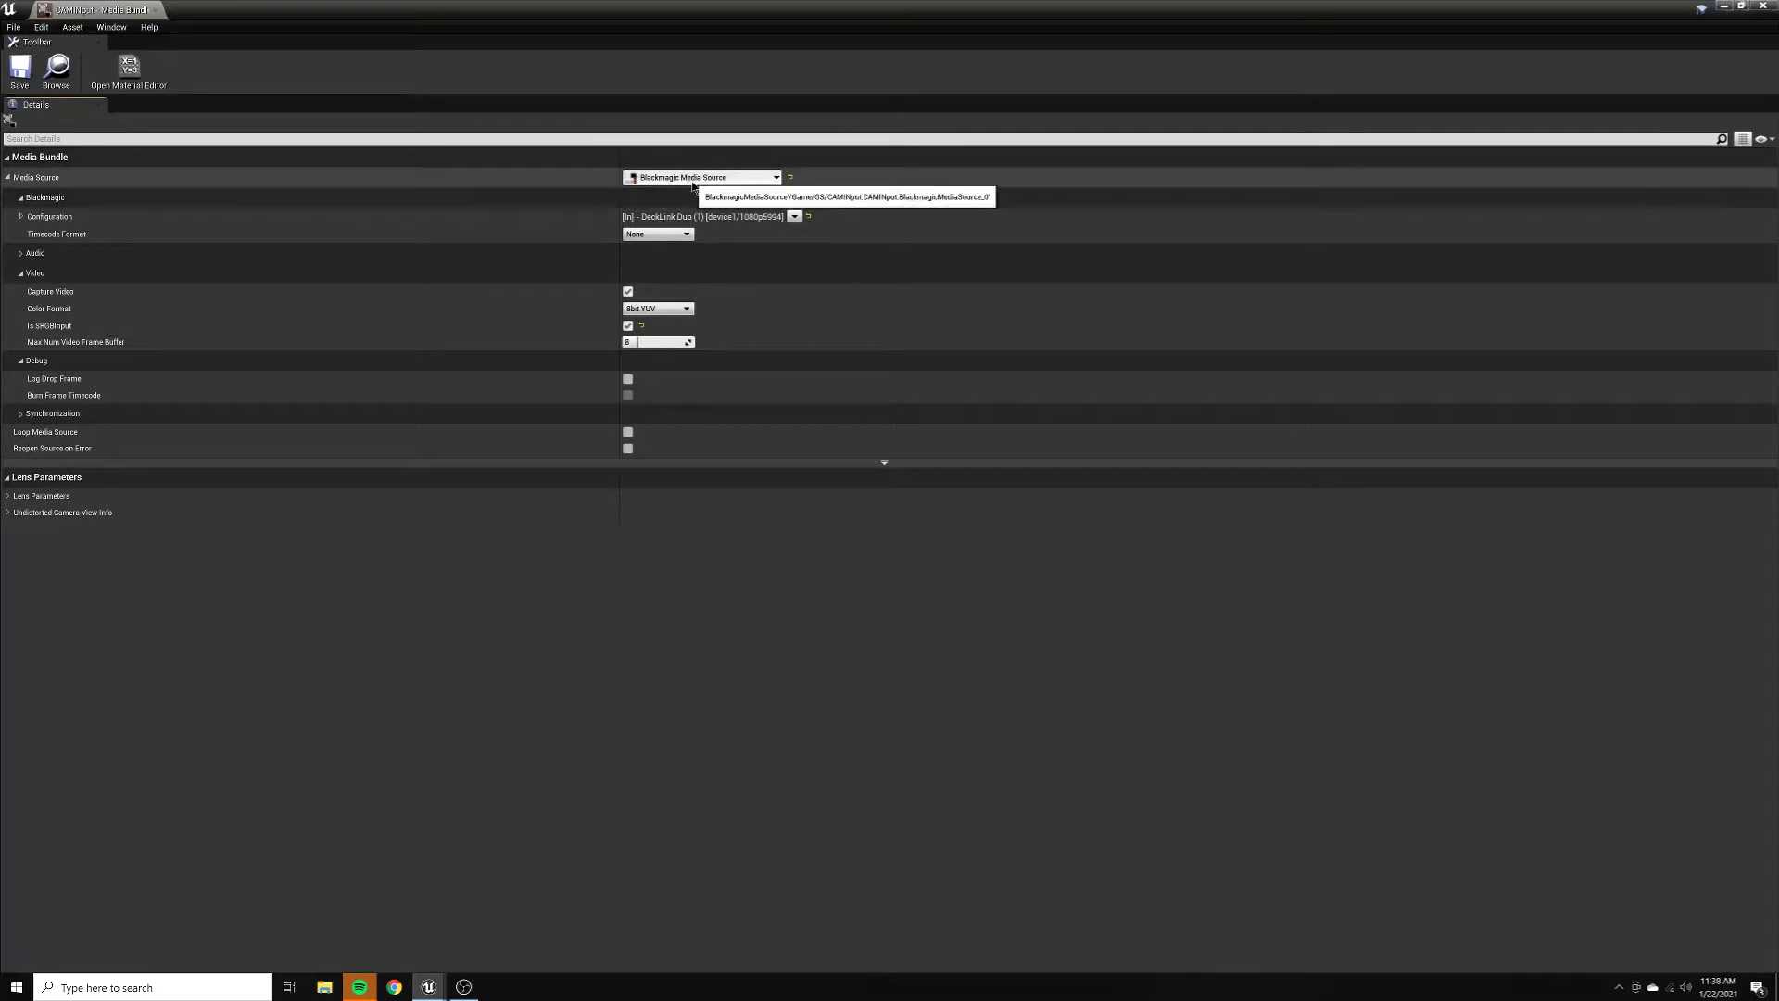
pyautogui.click(21, 216)
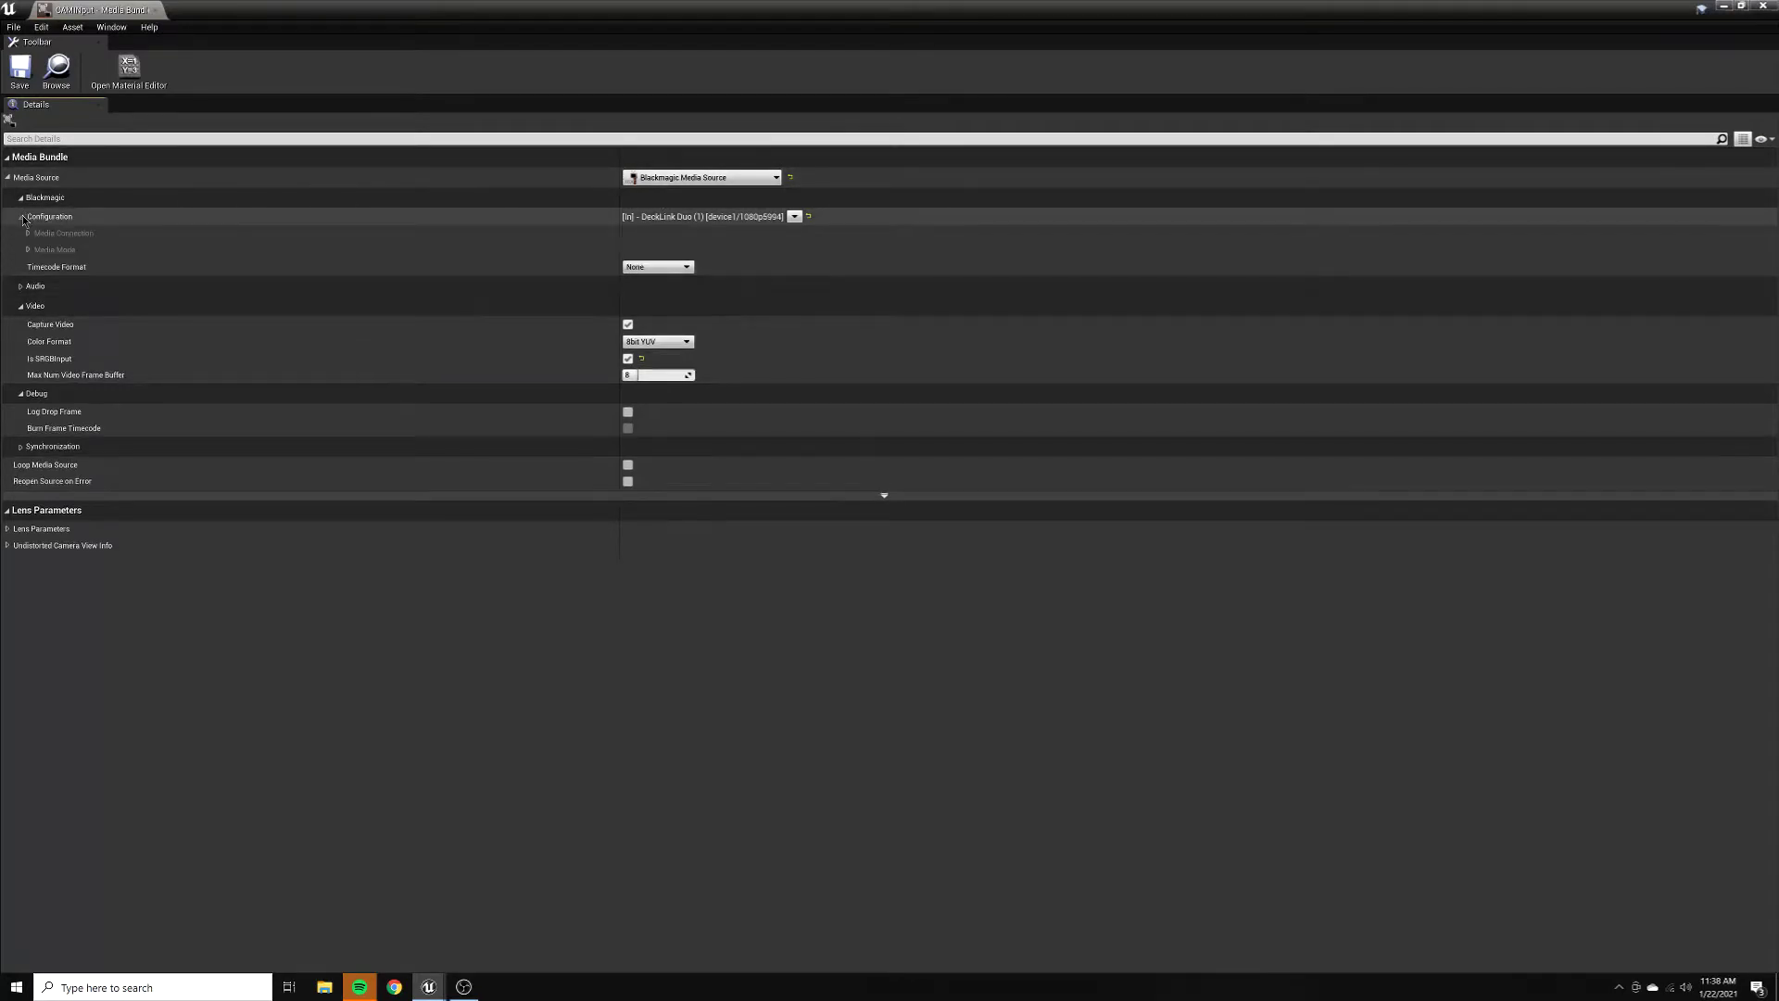
pyautogui.click(794, 217)
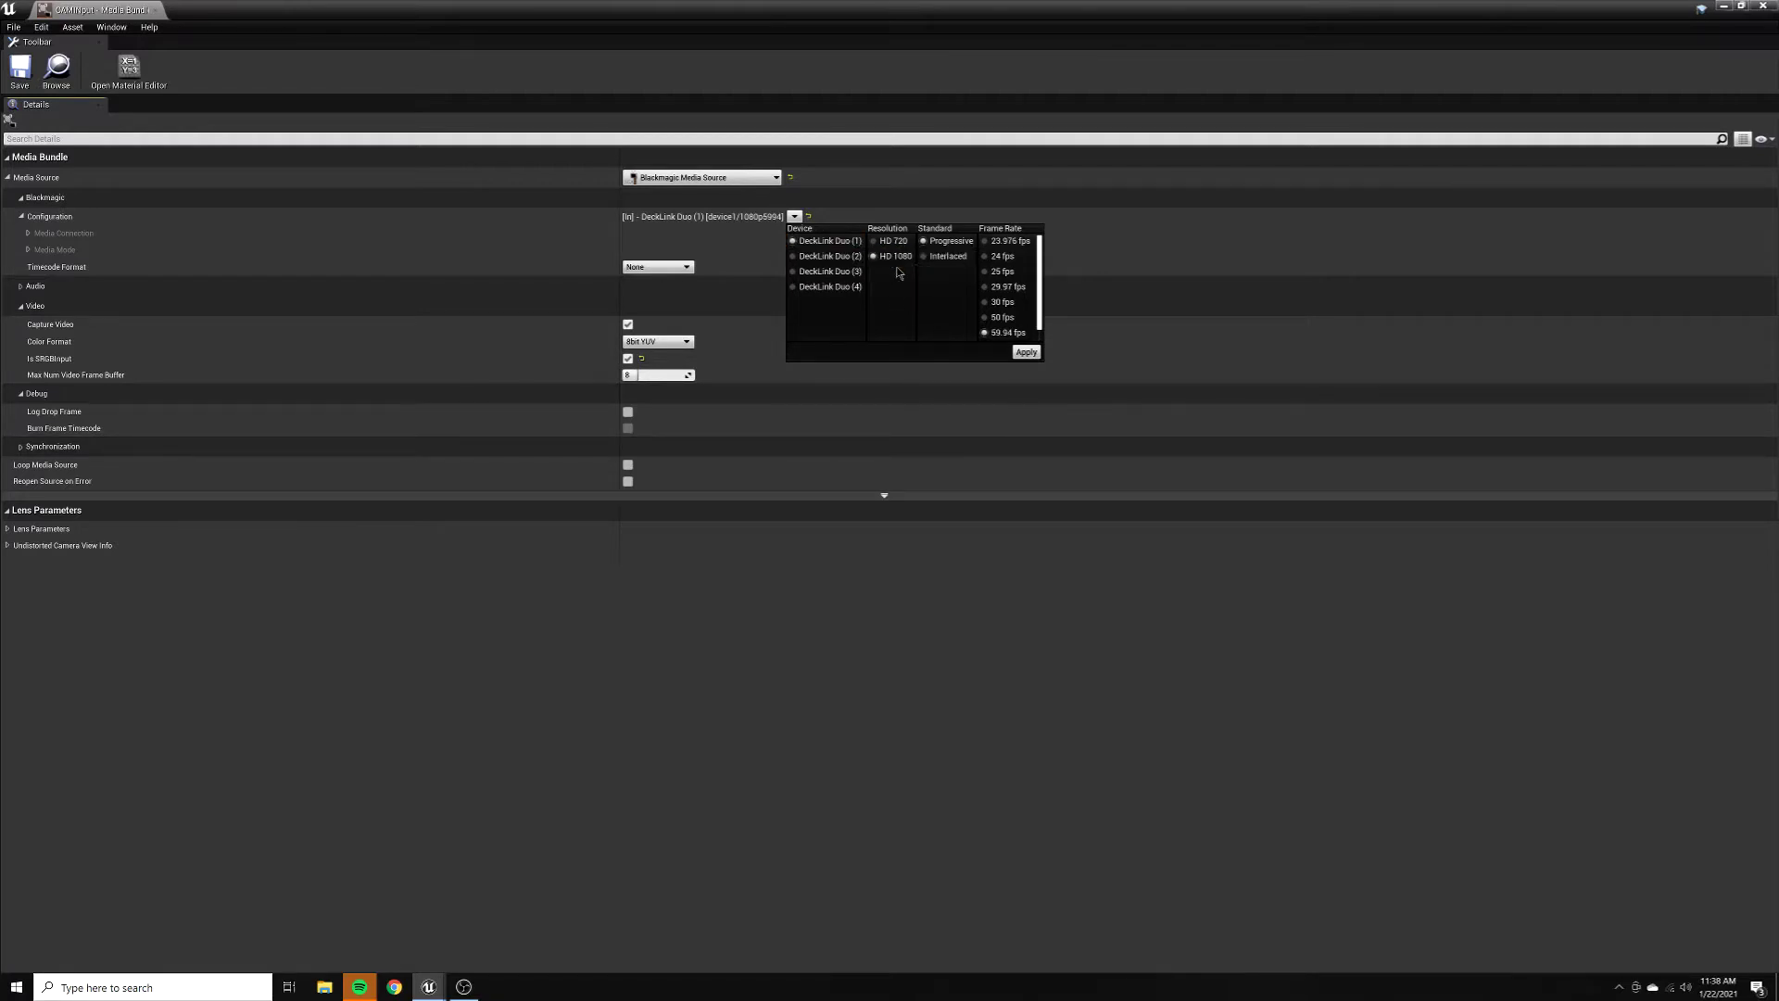
pyautogui.scroll(-1, 1016, 338)
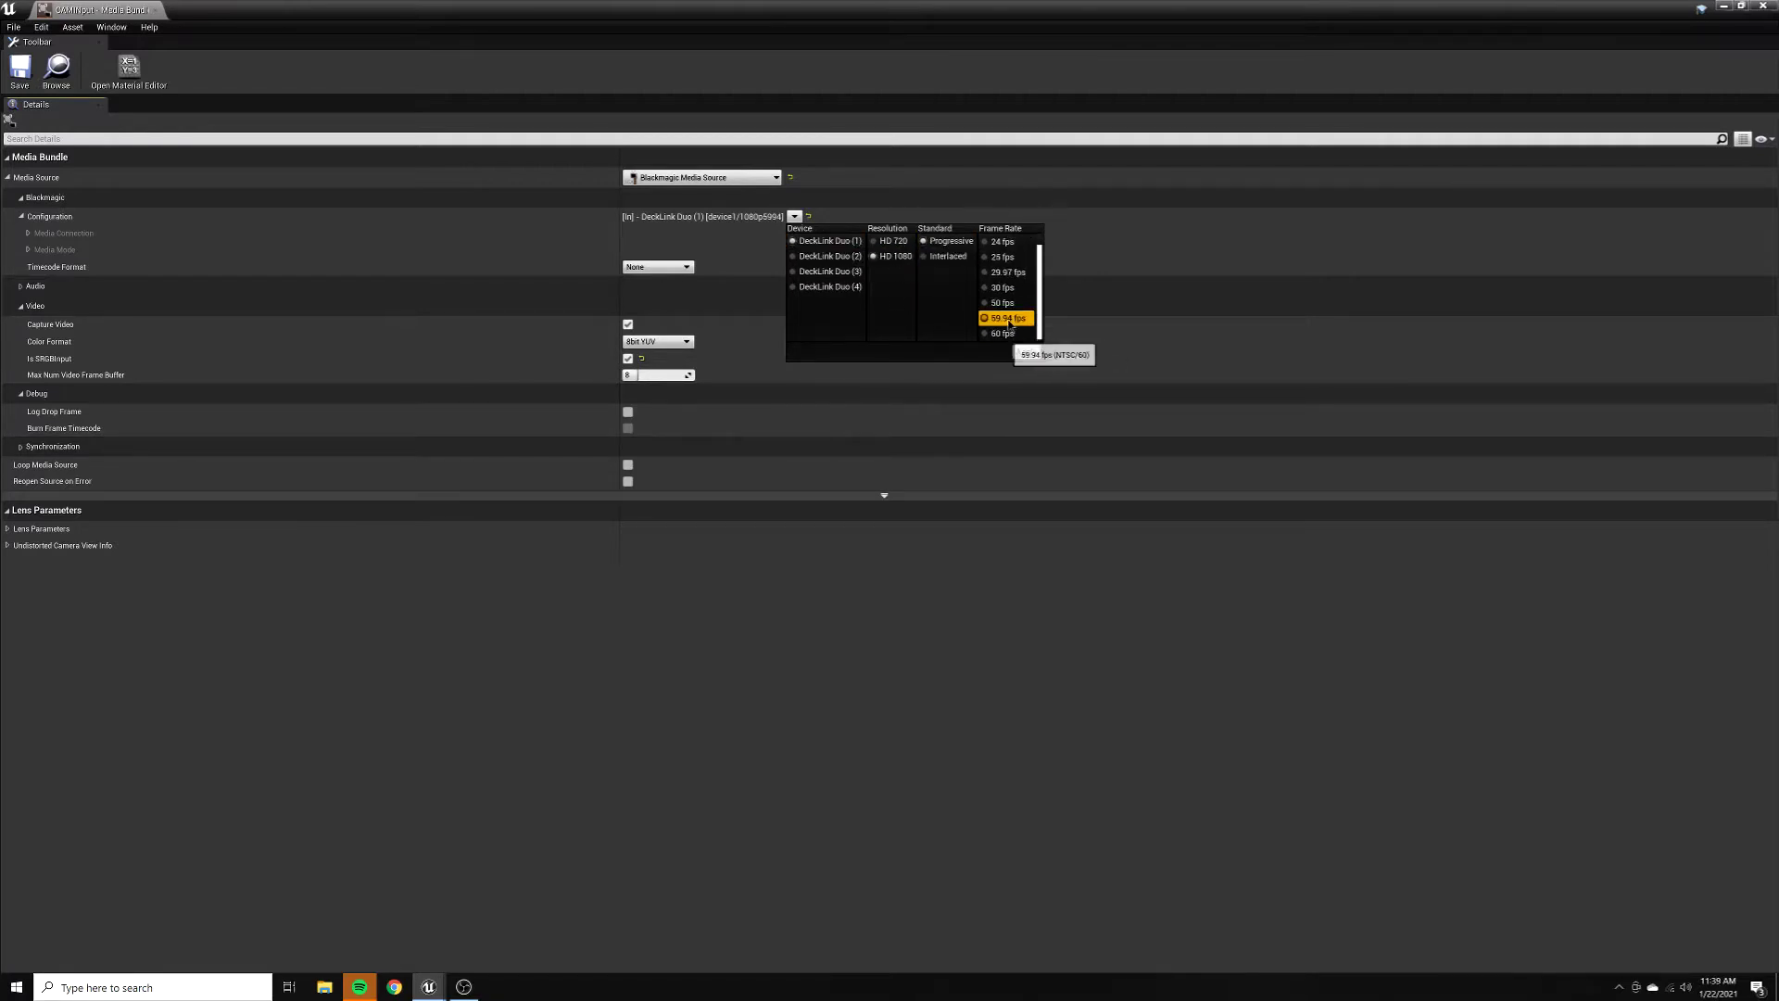
pyautogui.click(1007, 319)
pyautogui.click(1026, 352)
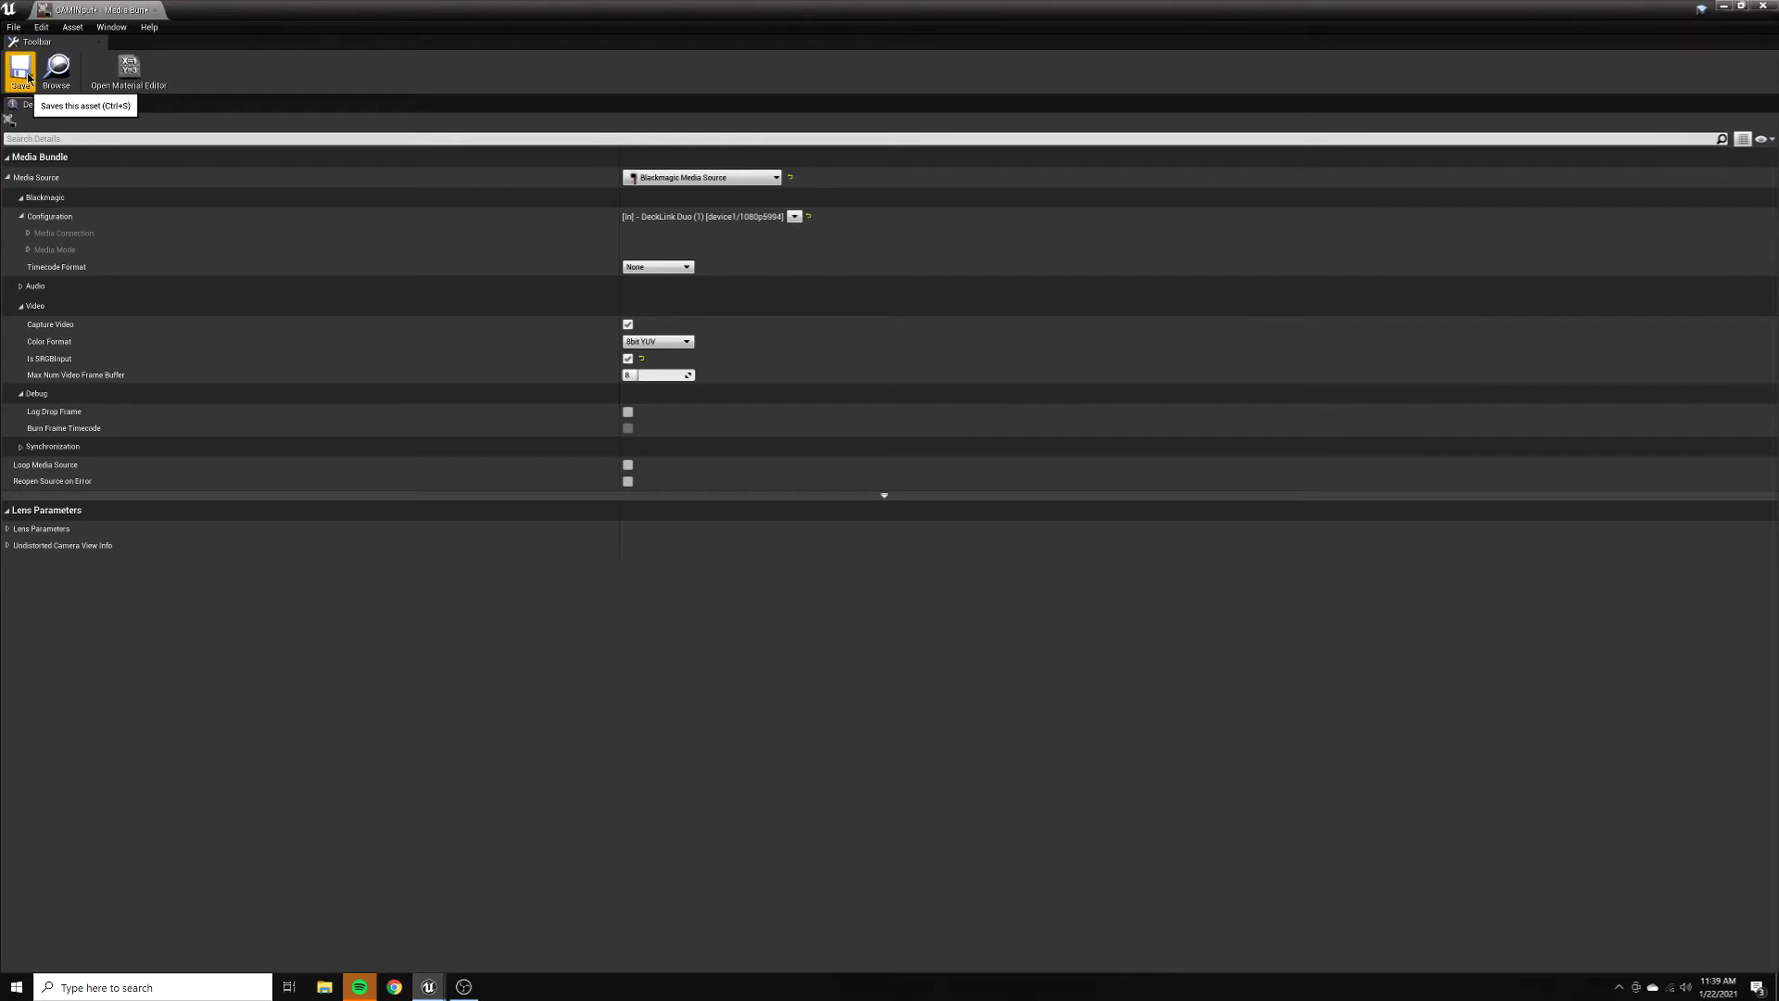
pyautogui.click(29, 78)
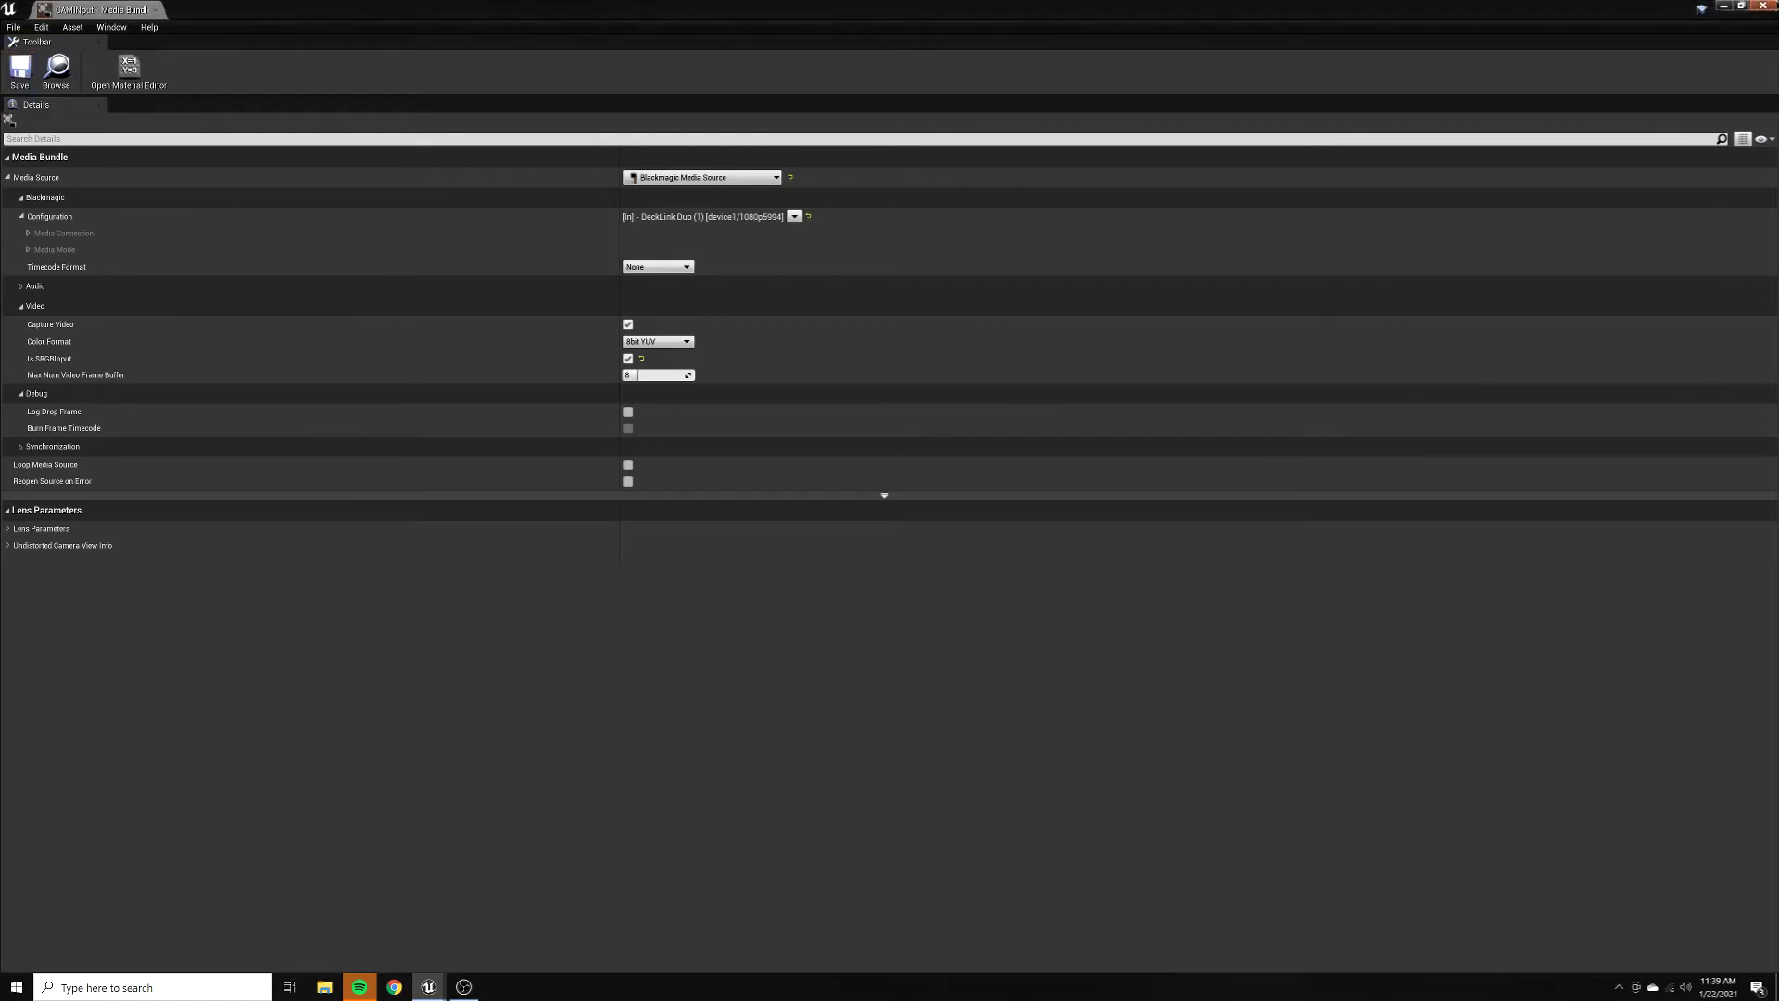
pyautogui.click(1763, 6)
pyautogui.click(620, 843)
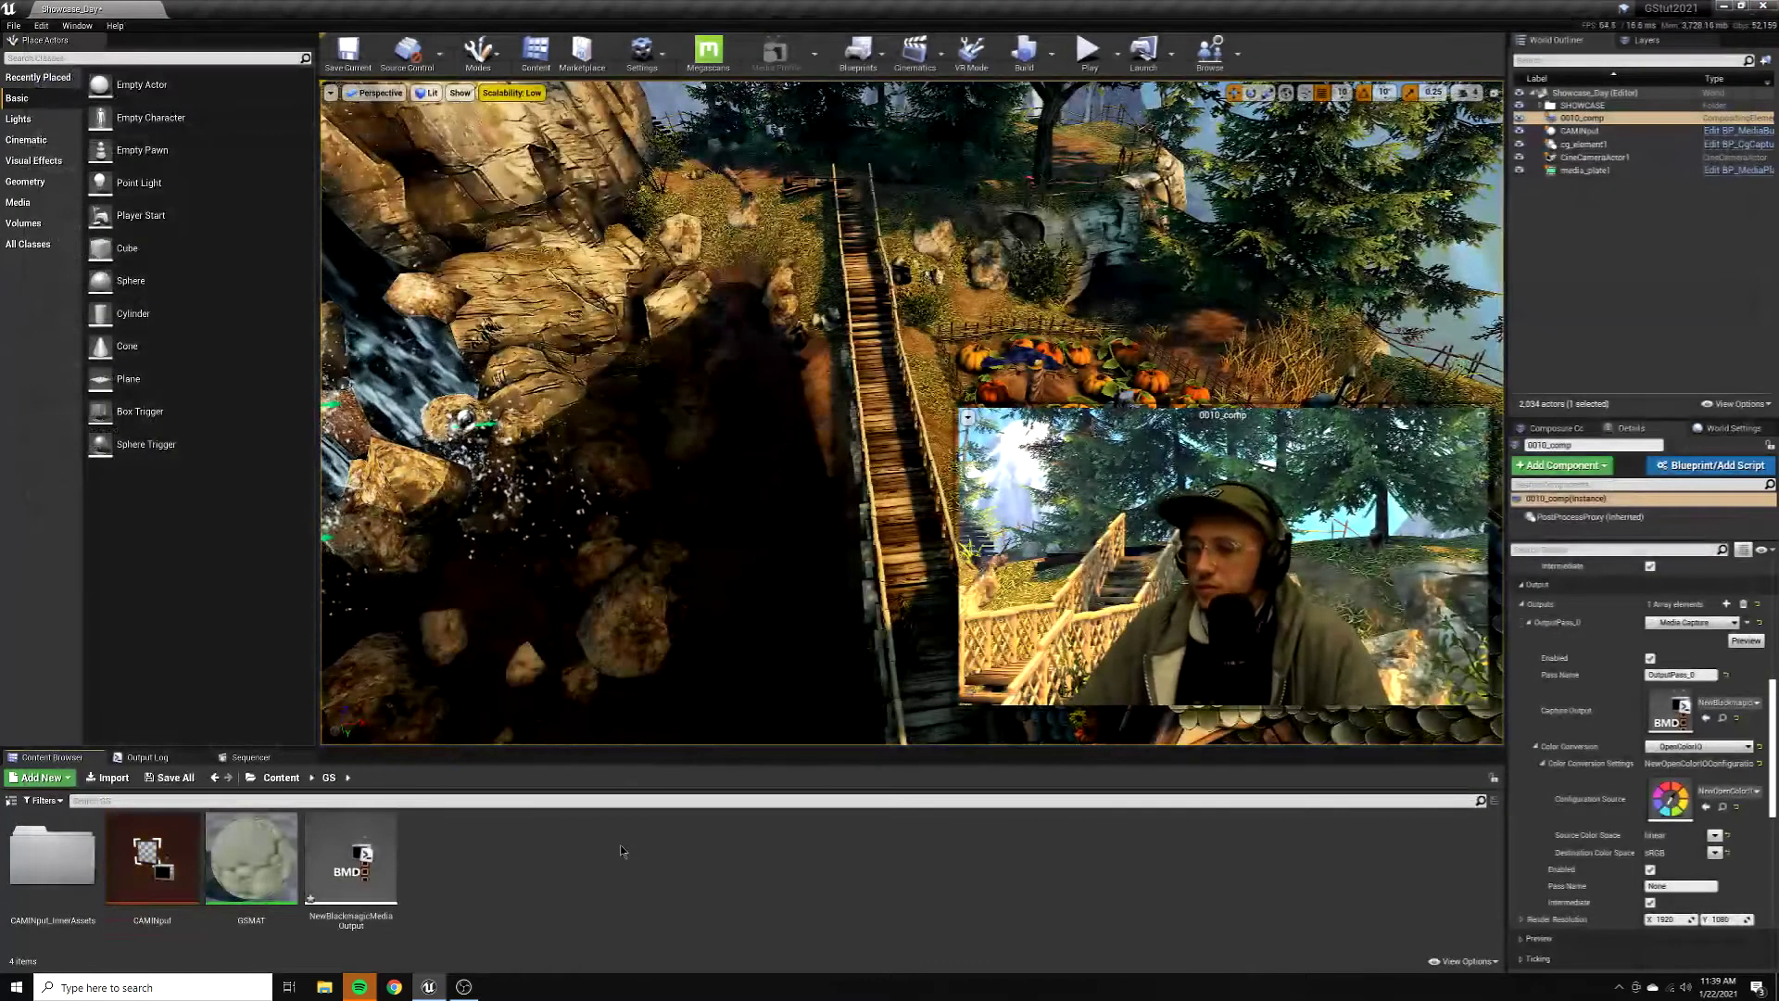